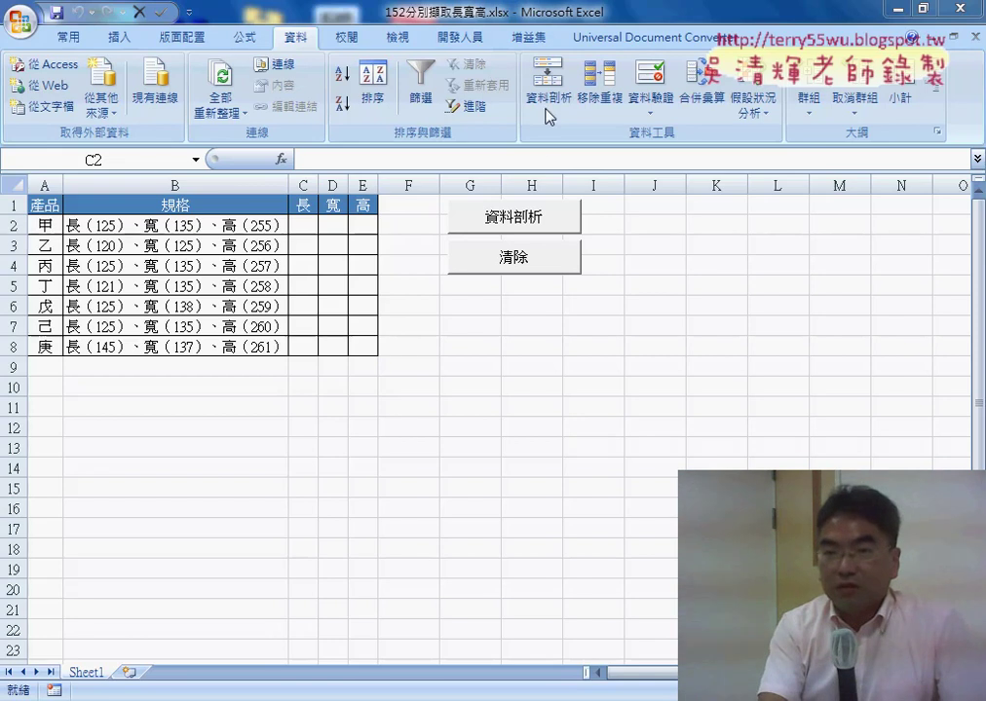
# Select C2:E8, then run the 資料剖析 split and 清除 clear macro buttons.
pyautogui.hotkey('ctrl', 'shift', 'End')
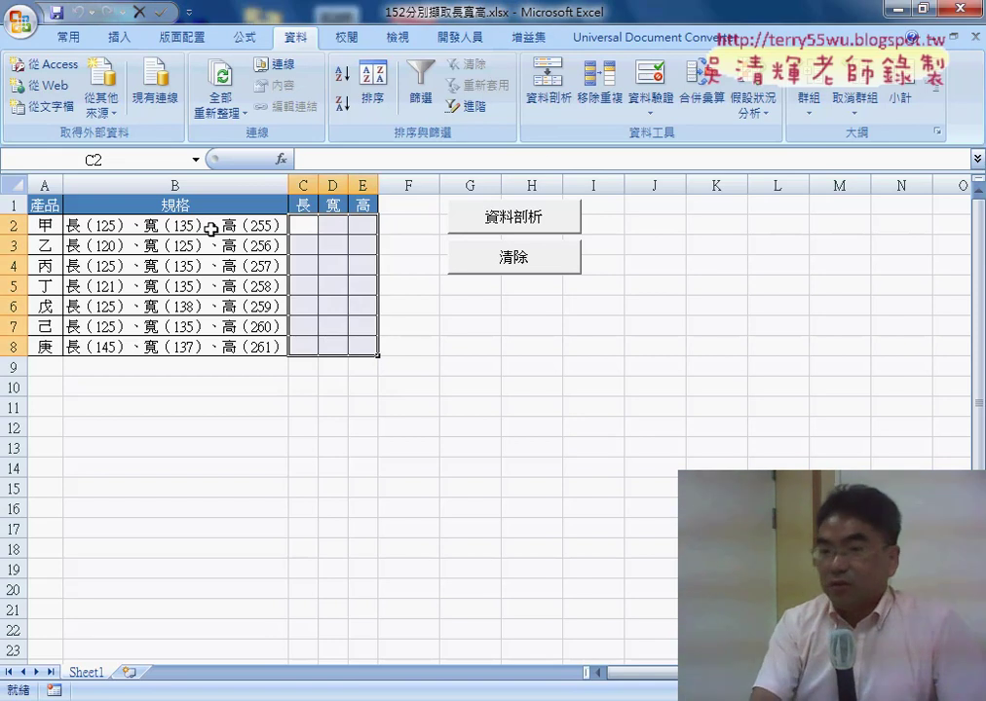
pyautogui.click(523, 224)
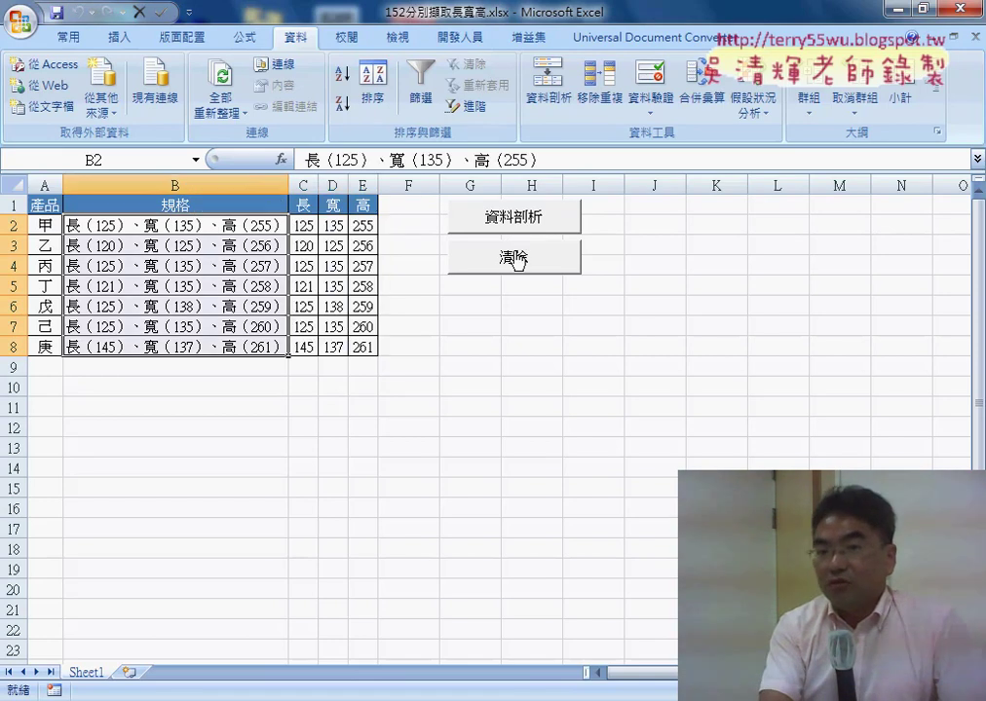
pyautogui.click(516, 260)
pyautogui.click(462, 45)
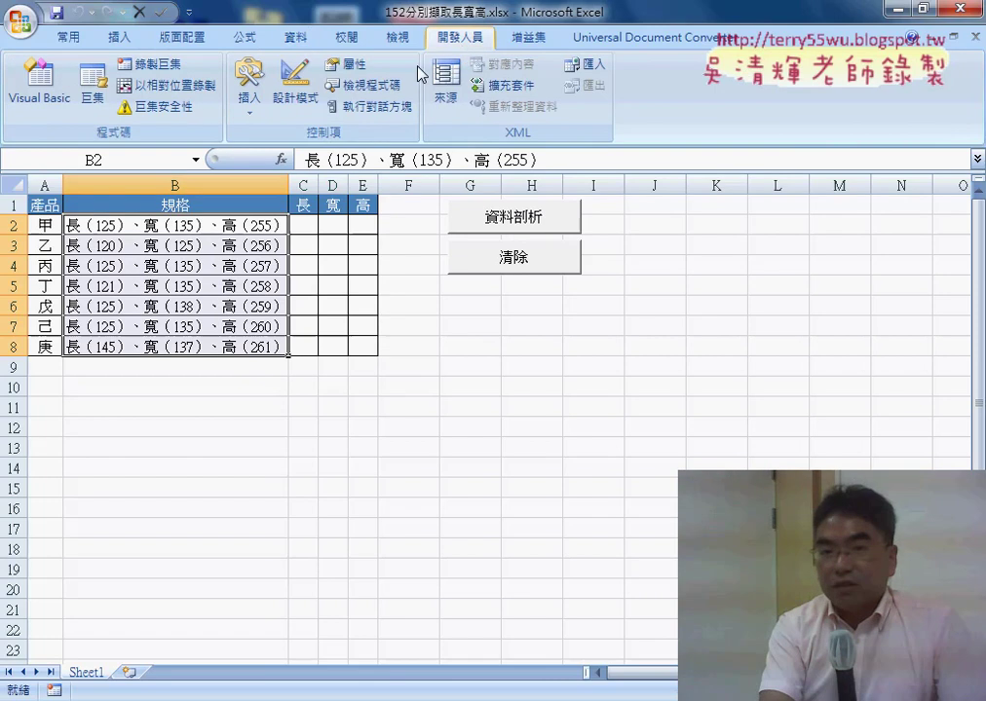
# In the VBA editor, copy the macro name 資料剖析 from Module1's code.
pyautogui.click(39, 83)
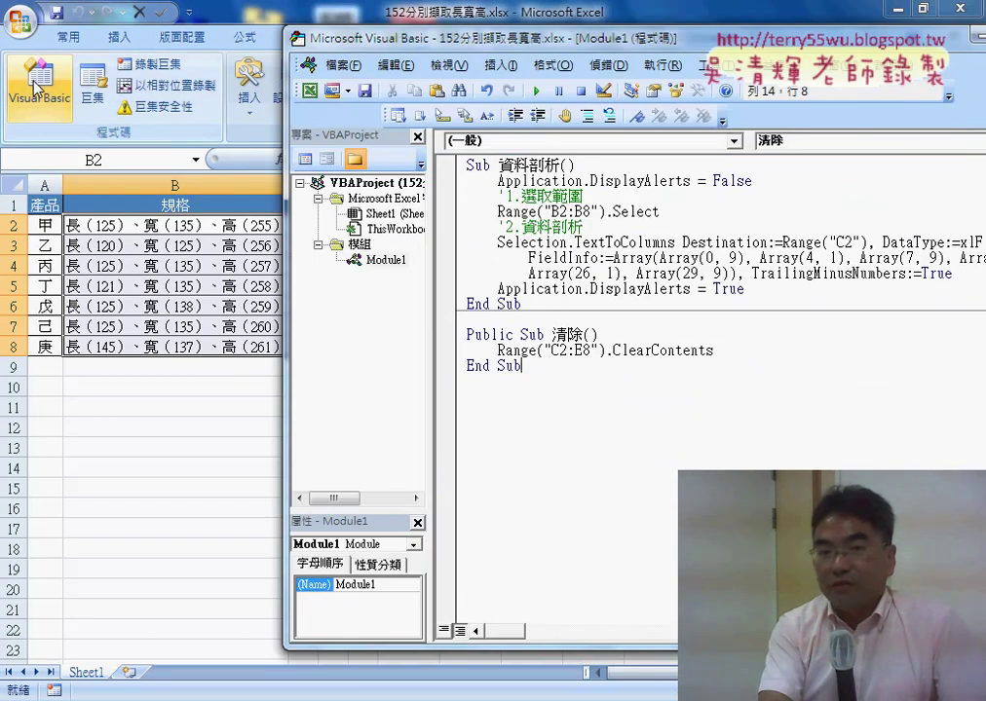
pyautogui.rightClick(386, 263)
pyautogui.click(523, 181)
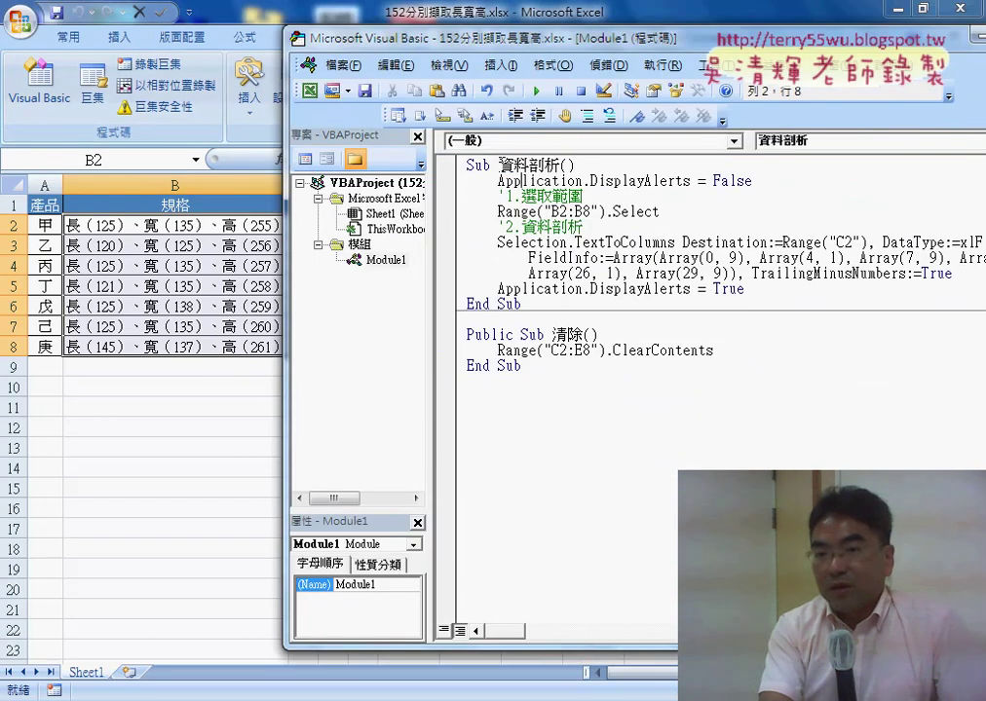
pyautogui.doubleClick(531, 166)
pyautogui.rightClick(543, 168)
pyautogui.click(575, 203)
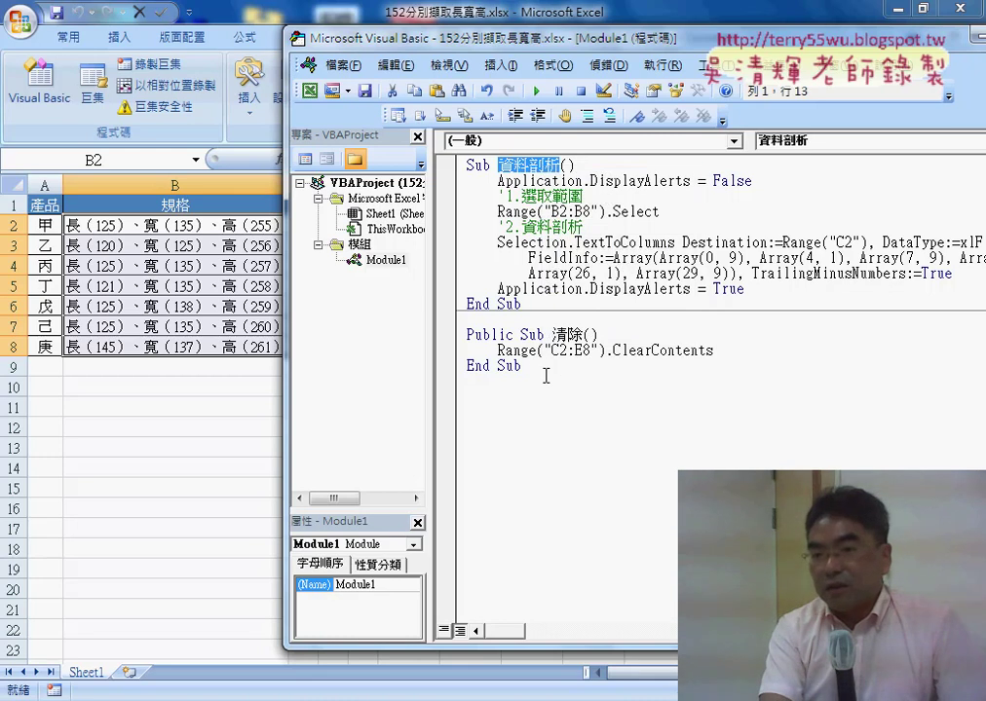
pyautogui.click(546, 376)
# Remove Module1 without exporting it, then return to the Excel worksheet.
pyautogui.rightClick(378, 261)
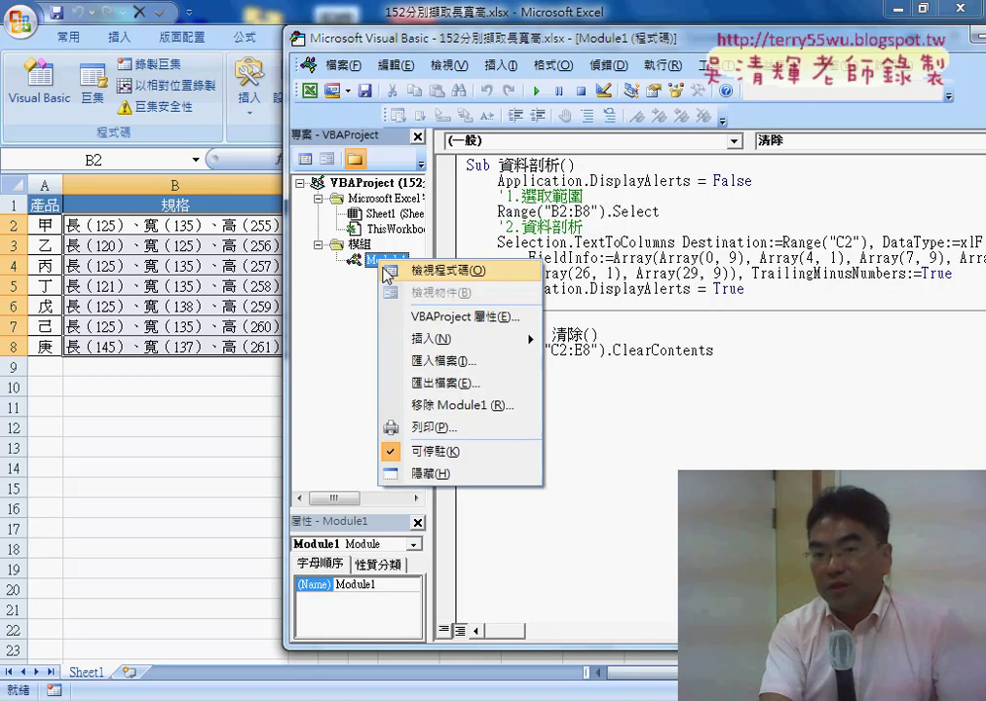
pyautogui.click(446, 384)
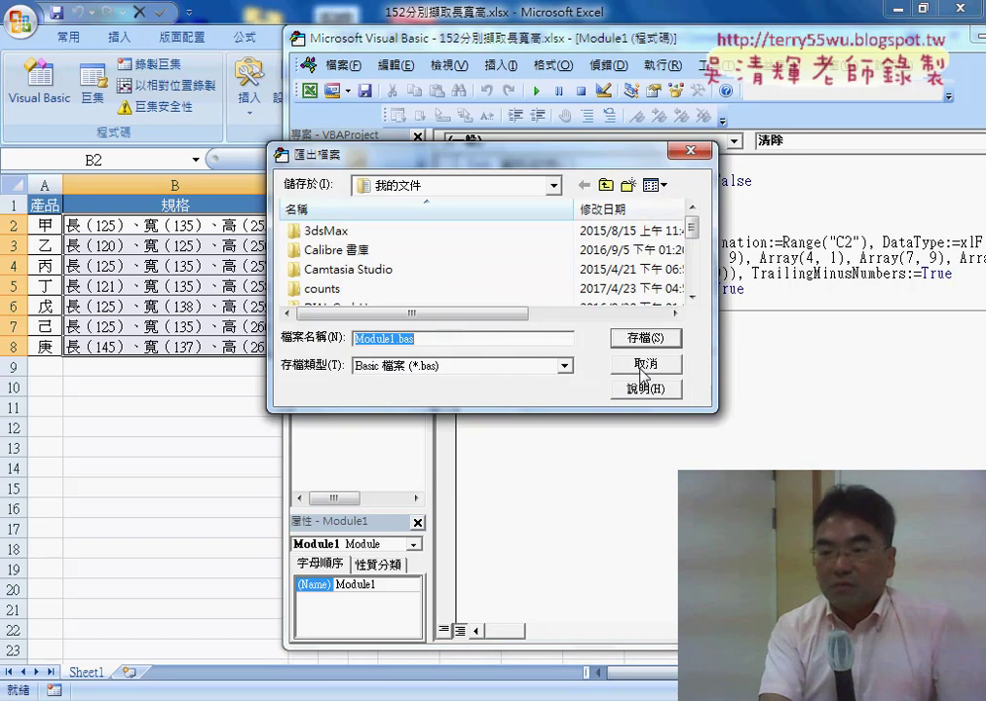
pyautogui.click(641, 366)
pyautogui.rightClick(399, 266)
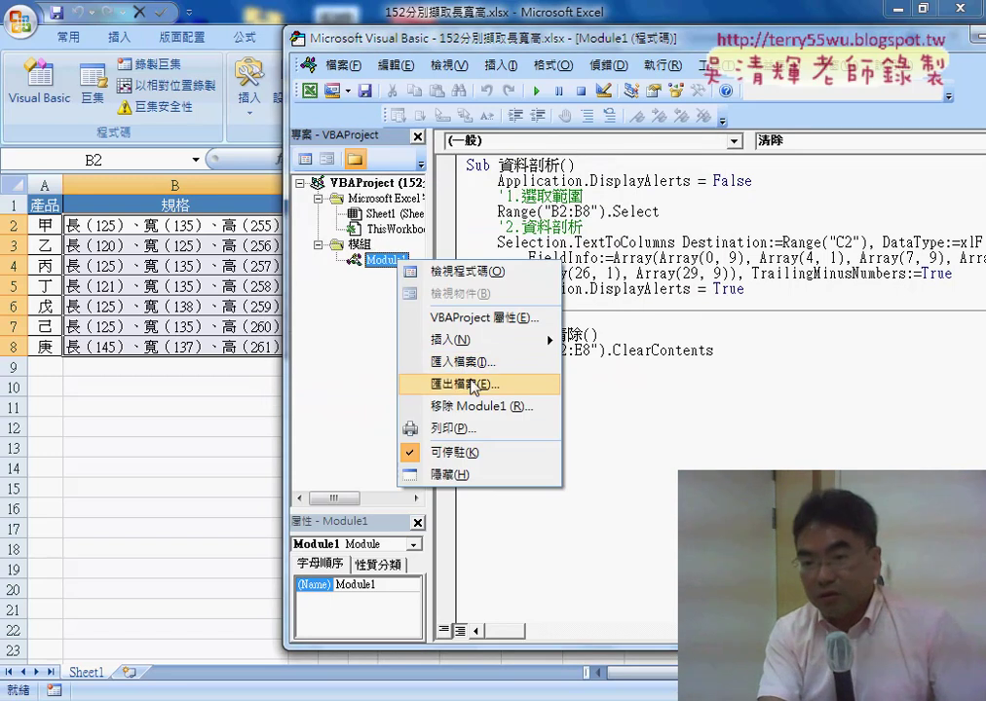
pyautogui.click(516, 469)
pyautogui.click(468, 423)
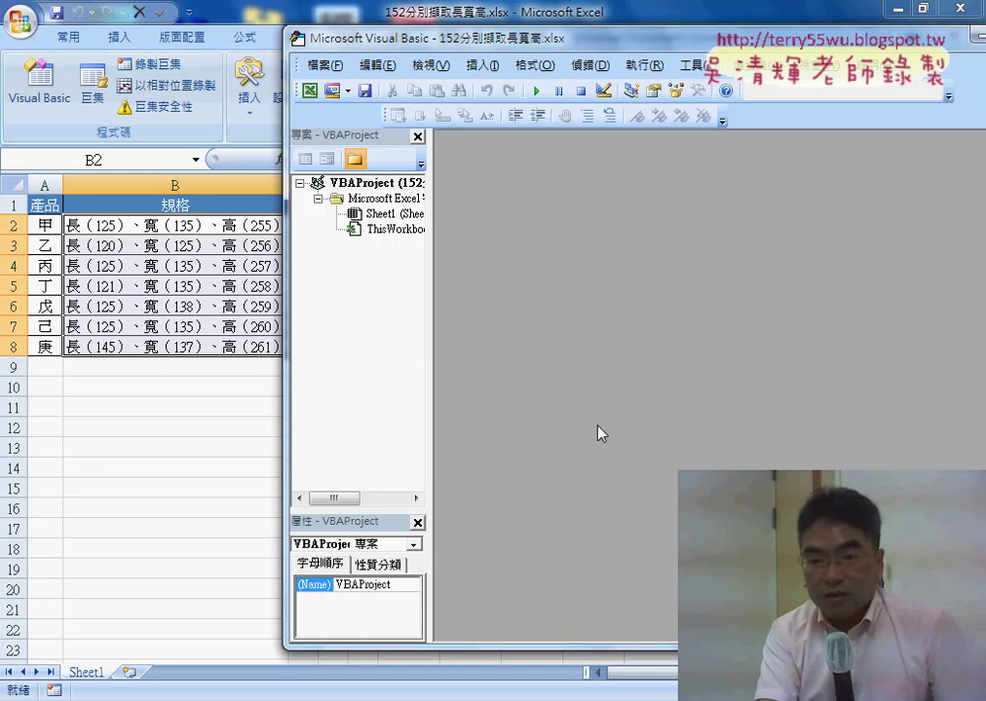
pyautogui.moveTo(651, 44); pyautogui.dragTo(510, 39)
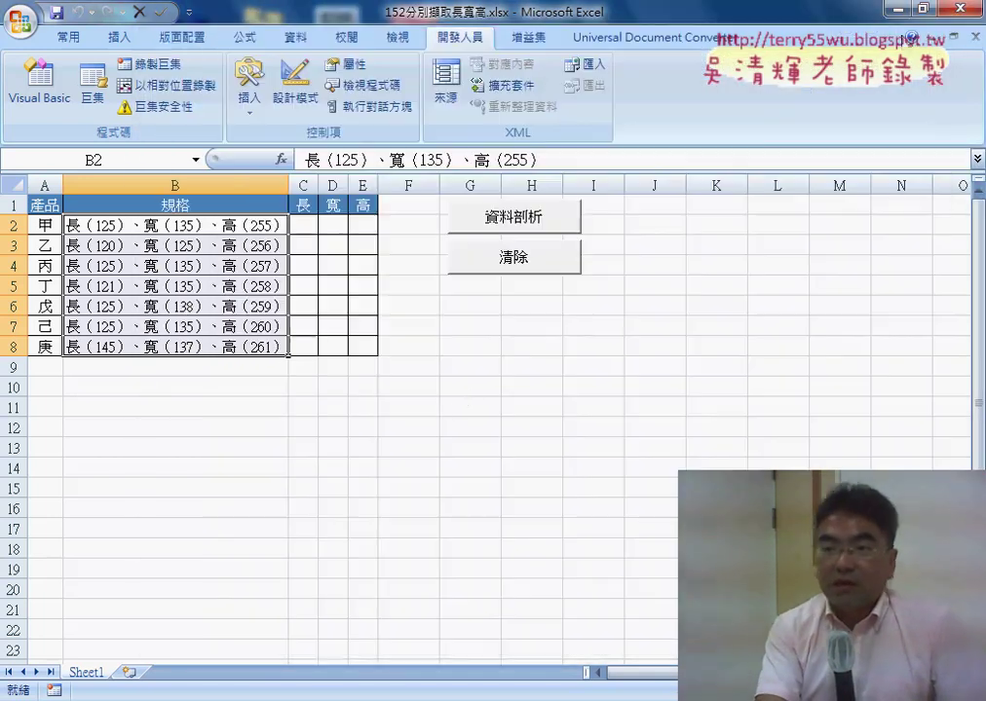
pyautogui.click(733, 18)
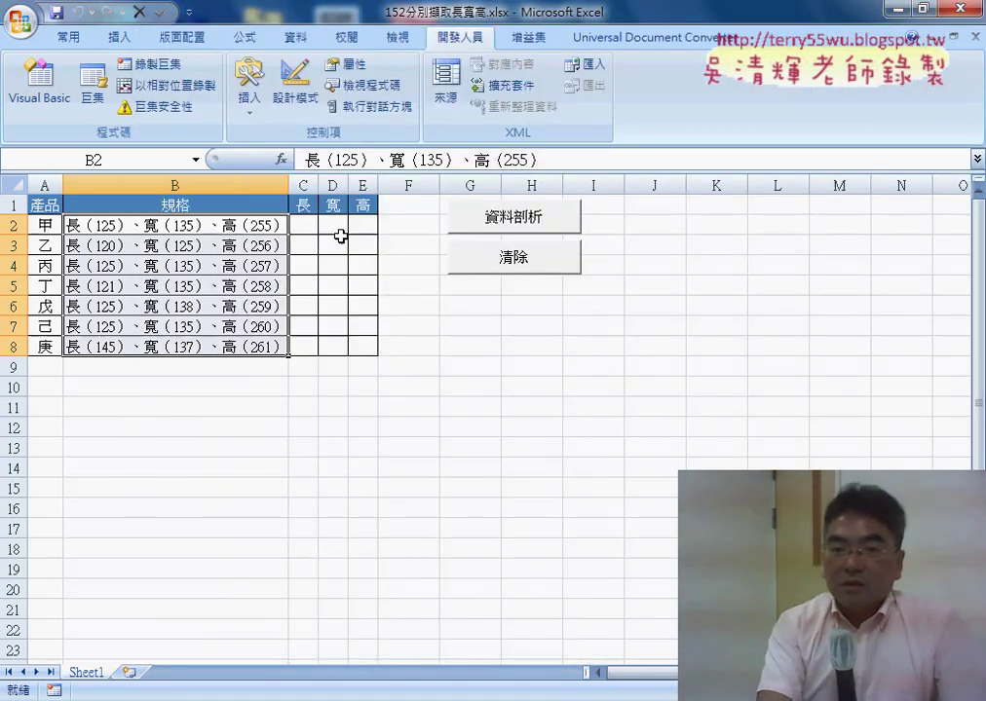
pyautogui.click(303, 224)
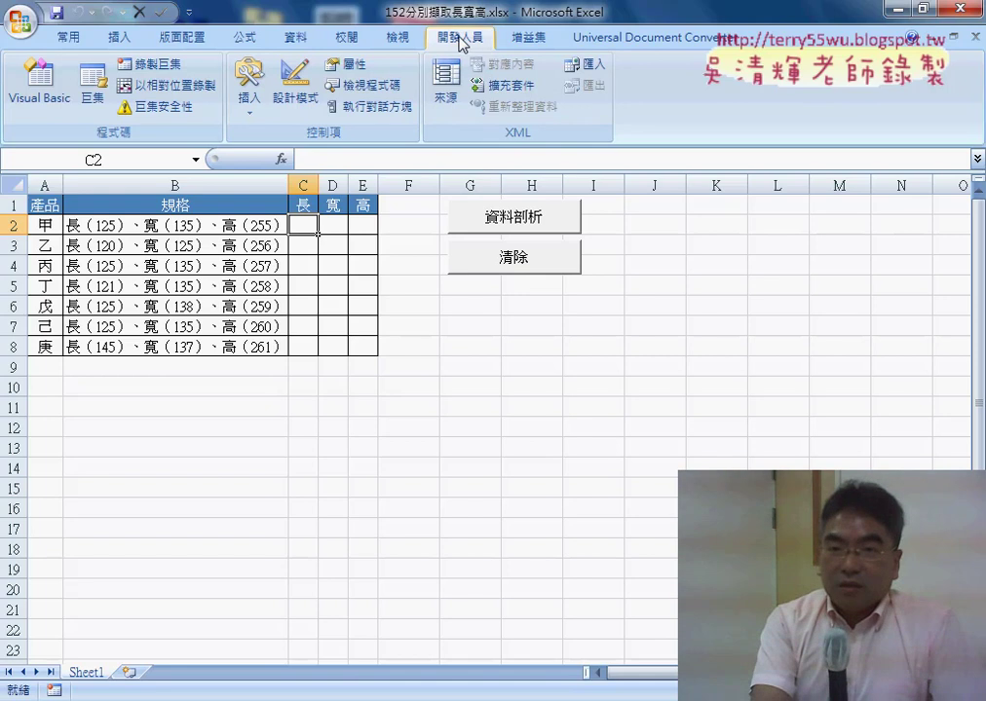
pyautogui.click(503, 313)
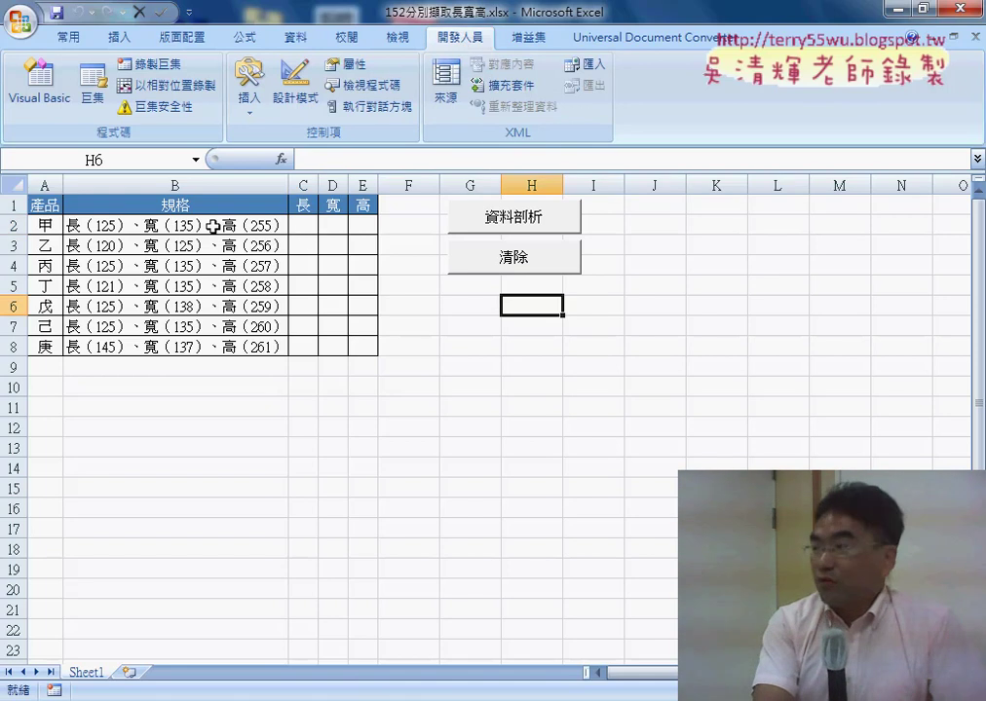
pyautogui.moveTo(212, 225); pyautogui.dragTo(220, 347)
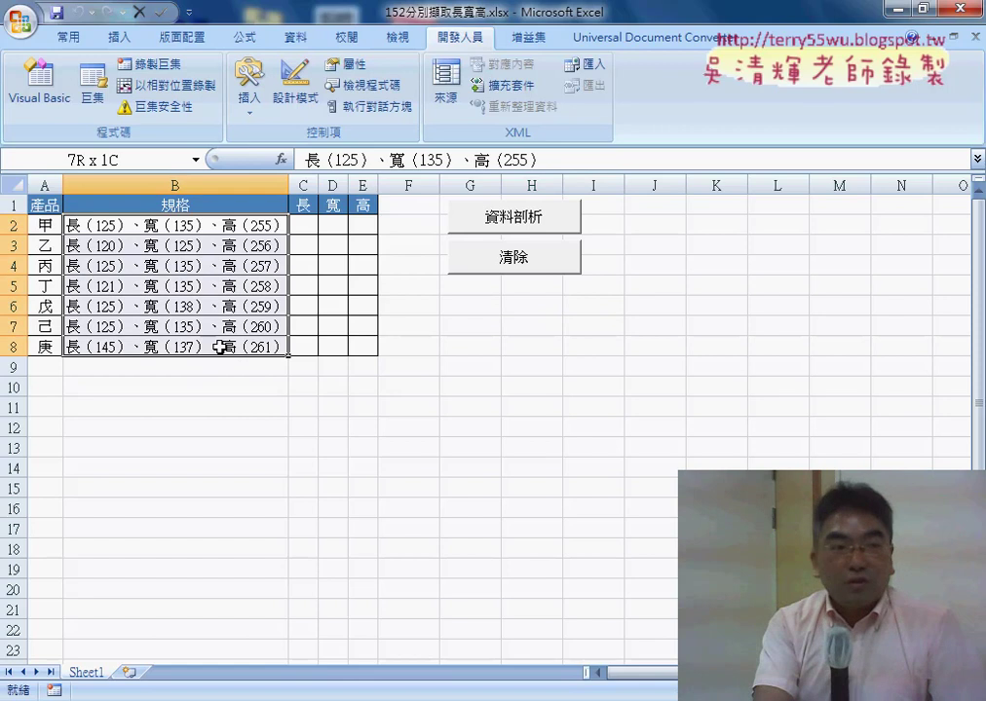
pyautogui.click(452, 358)
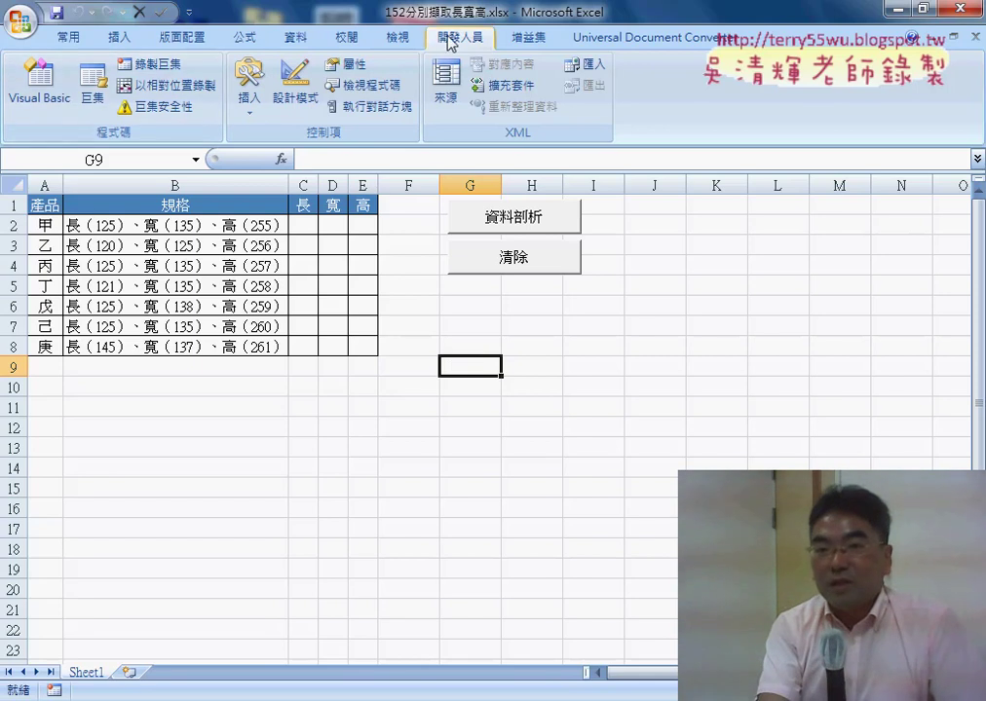
# Start recording a macro named 資料剖析 by pasting the name, stored in this workbook.
pyautogui.click(185, 67)
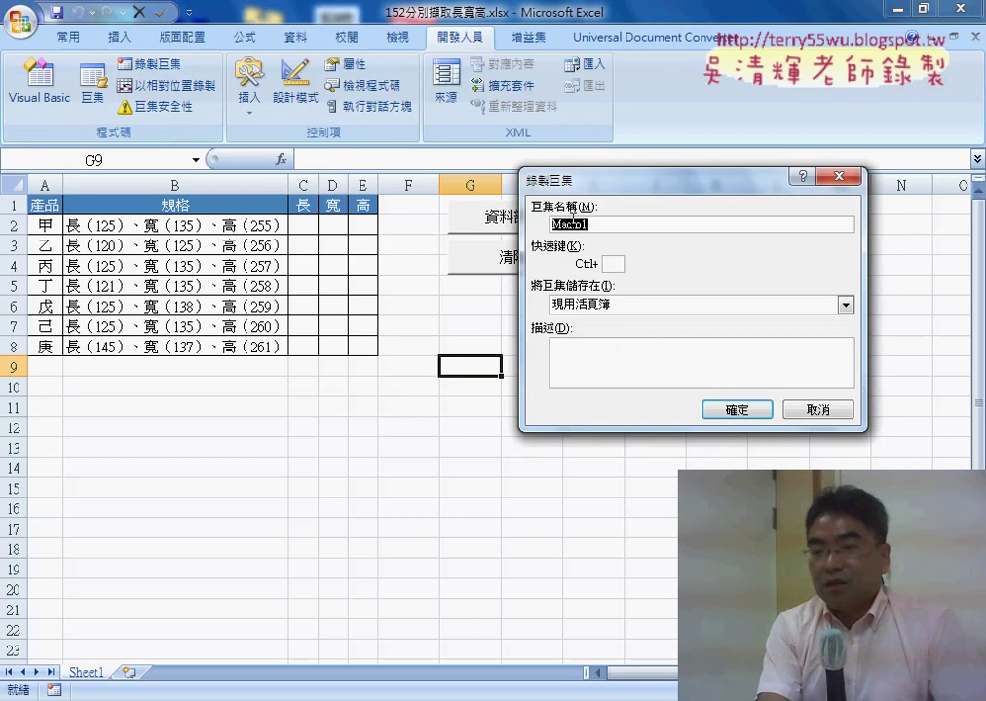
pyautogui.rightClick(573, 220)
pyautogui.click(631, 282)
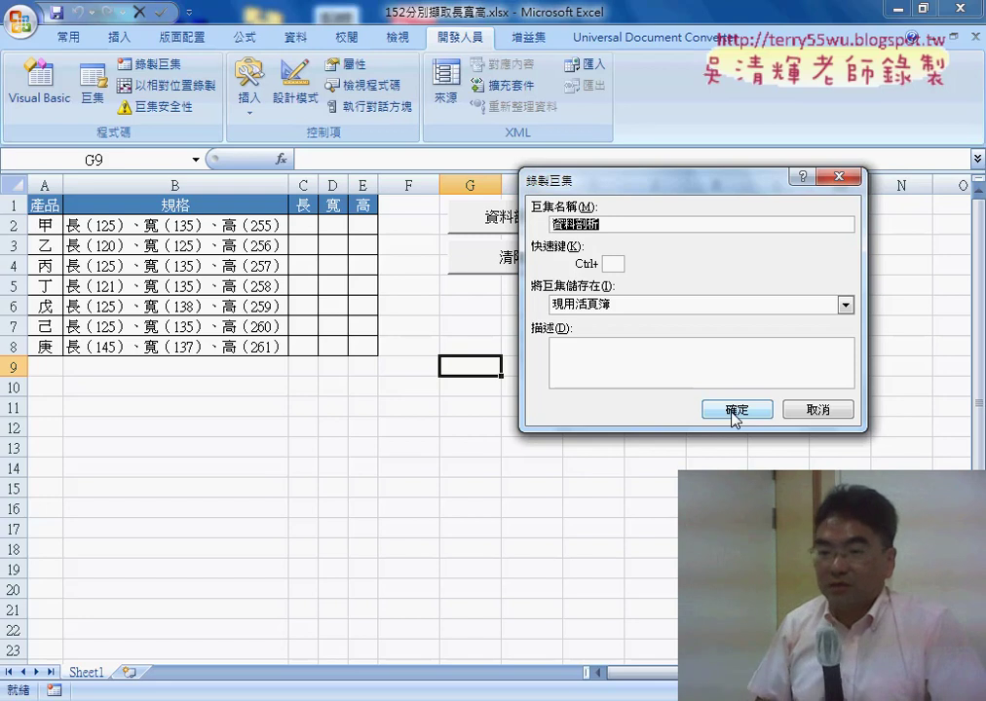
pyautogui.click(736, 410)
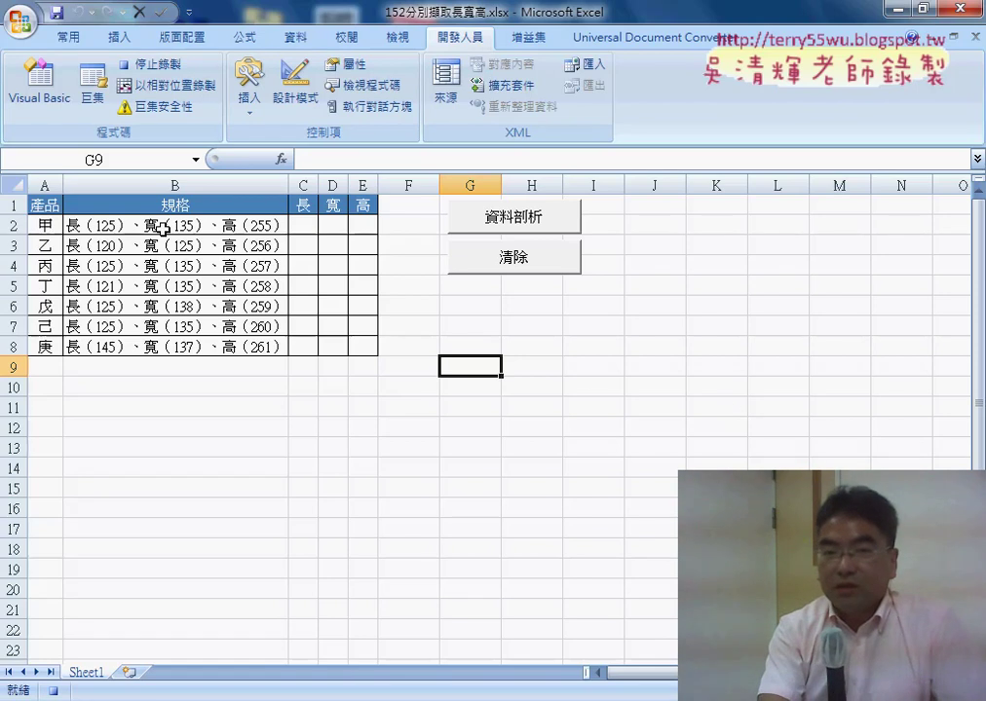
# Select the specification cells B2:B8 as the macro's first recorded action.
pyautogui.moveTo(181, 225); pyautogui.dragTo(181, 340)
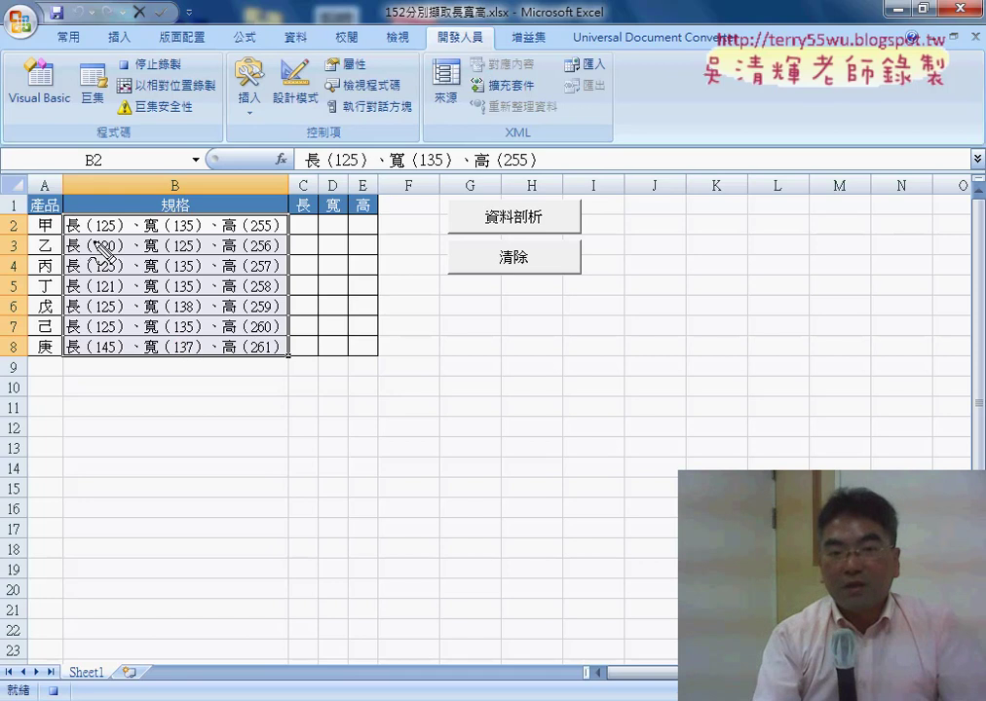
pyautogui.moveTo(67, 280); pyautogui.dragTo(138, 378)
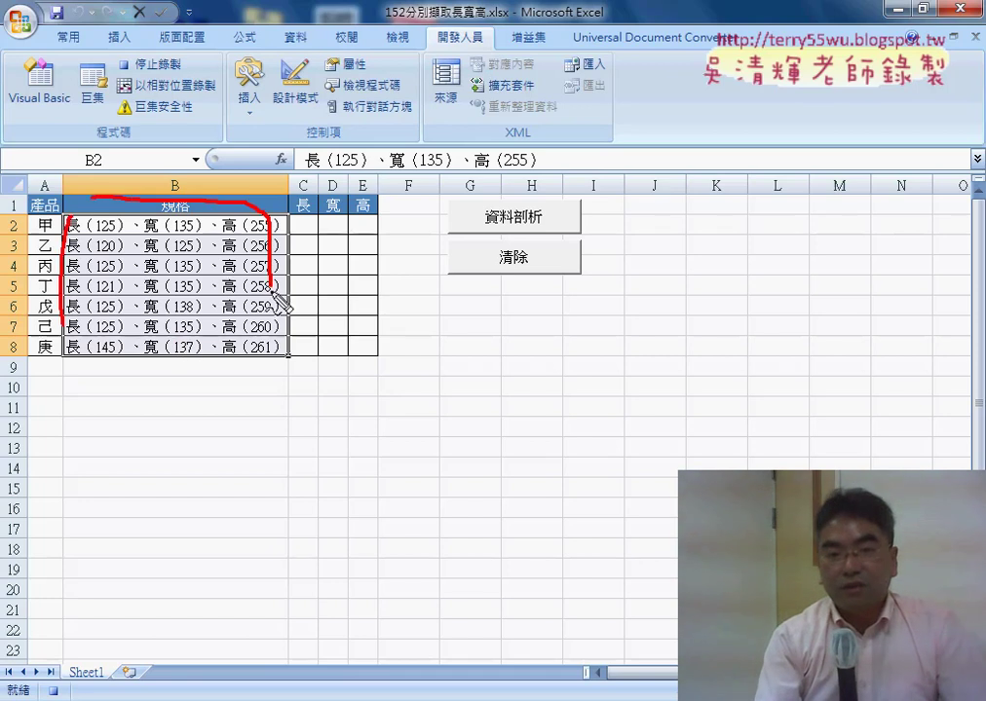
pyautogui.moveTo(183, 410); pyautogui.dragTo(219, 447)
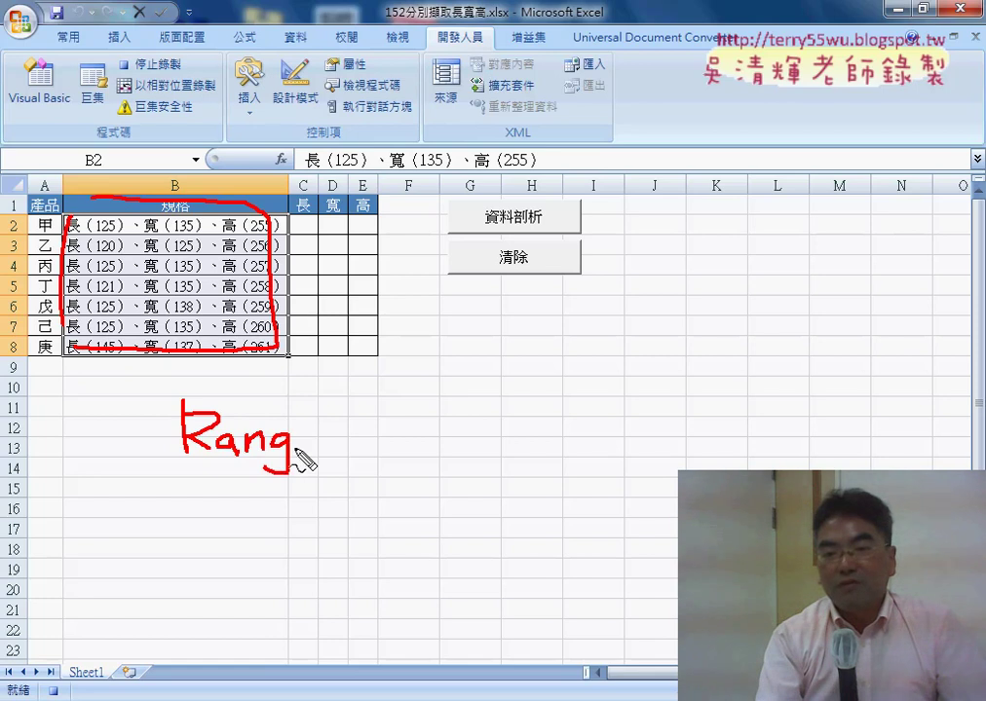
pyautogui.moveTo(183, 461); pyautogui.dragTo(336, 463)
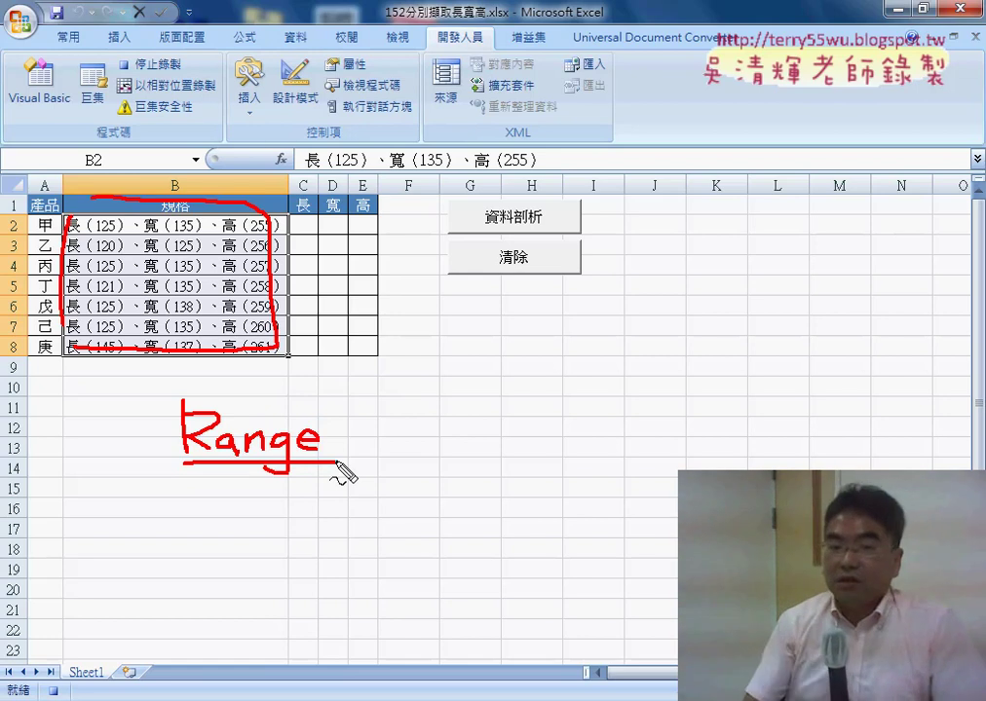
pyautogui.moveTo(345, 405); pyautogui.dragTo(336, 456)
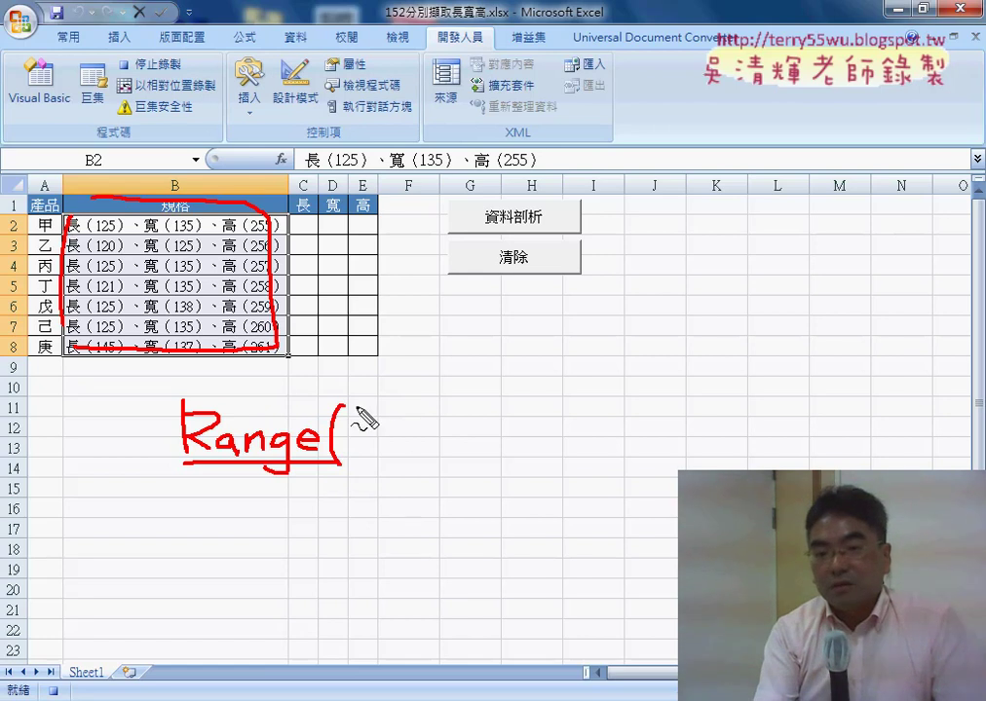
pyautogui.moveTo(356, 411); pyautogui.dragTo(356, 426)
pyautogui.moveTo(365, 411); pyautogui.dragTo(364, 425)
pyautogui.moveTo(385, 421); pyautogui.dragTo(387, 458)
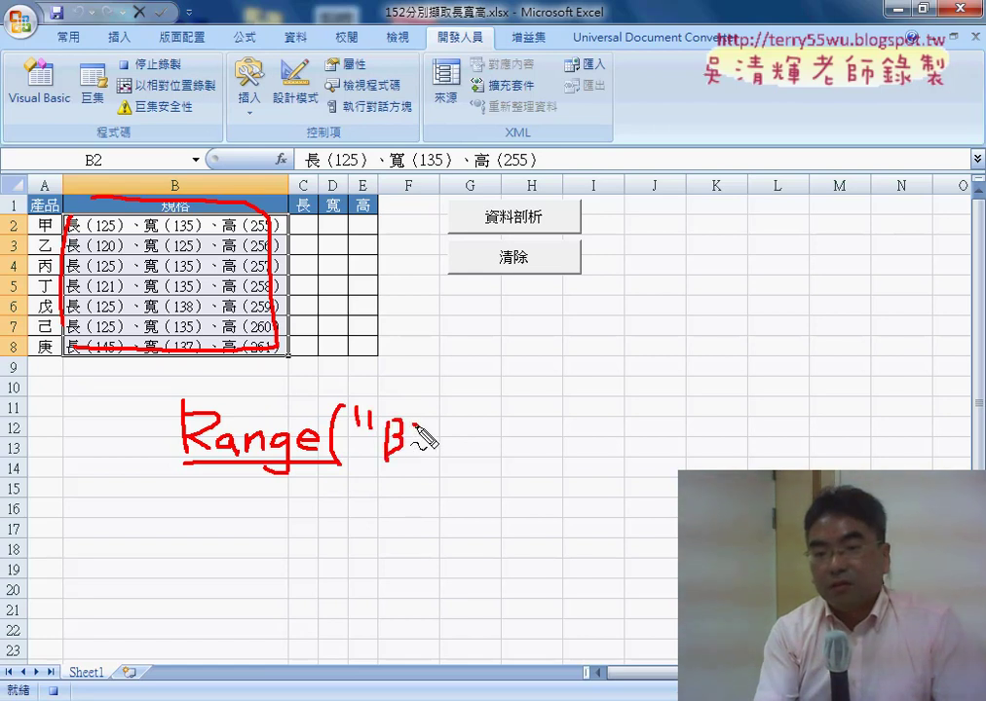
pyautogui.moveTo(472, 436); pyautogui.dragTo(464, 457)
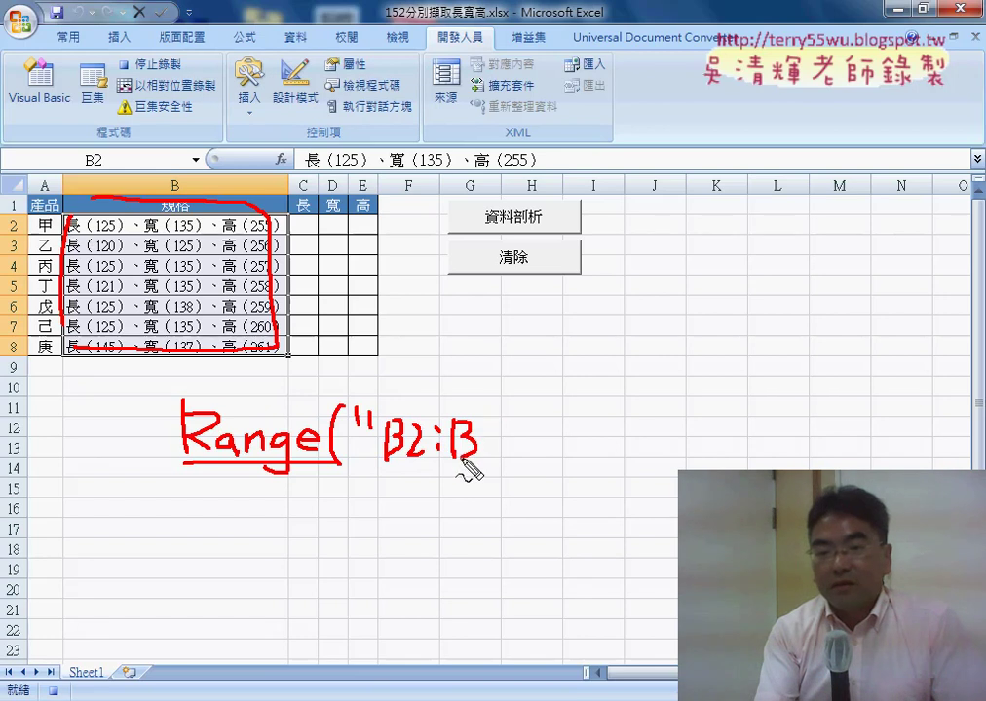
pyautogui.moveTo(502, 396); pyautogui.dragTo(502, 411)
pyautogui.moveTo(513, 396); pyautogui.dragTo(520, 455)
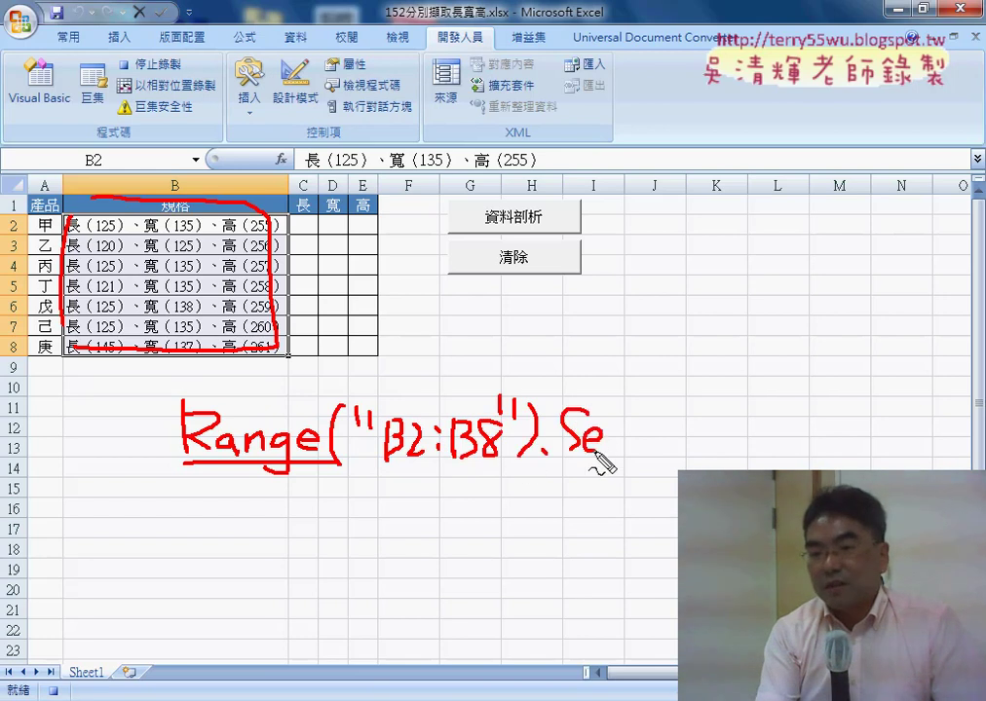
pyautogui.moveTo(609, 419)
pyautogui.mouseDown()
pyautogui.moveTo(614, 454)
pyautogui.moveTo(631, 454)
pyautogui.moveTo(650, 433)
pyautogui.moveTo(651, 455)
pyautogui.moveTo(665, 454)
pyautogui.mouseUp()
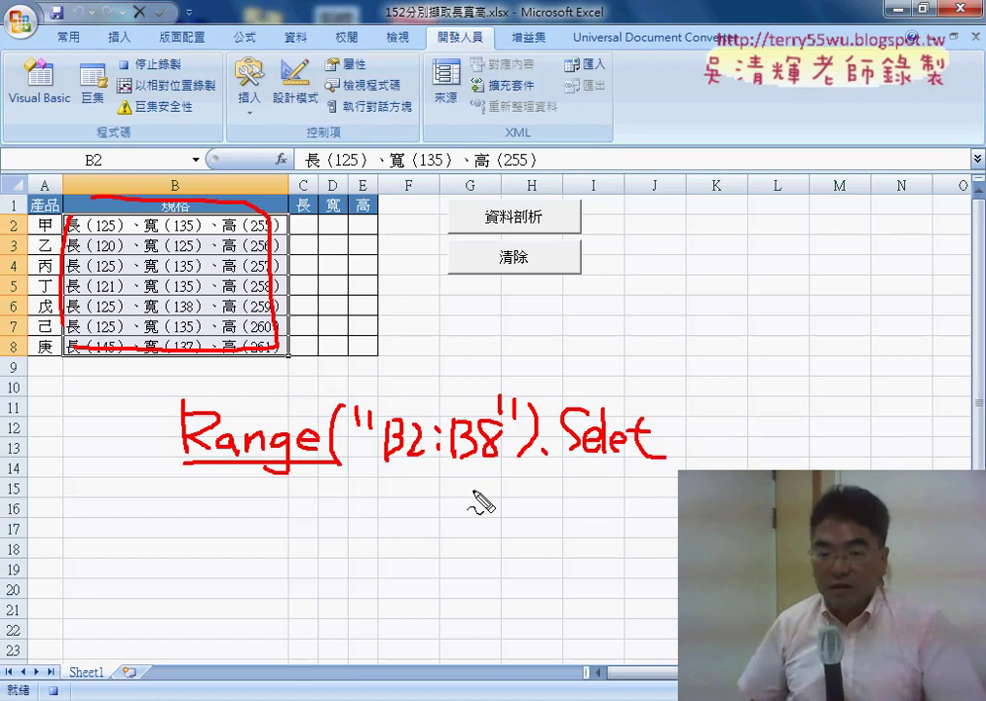
pyautogui.press('Escape')
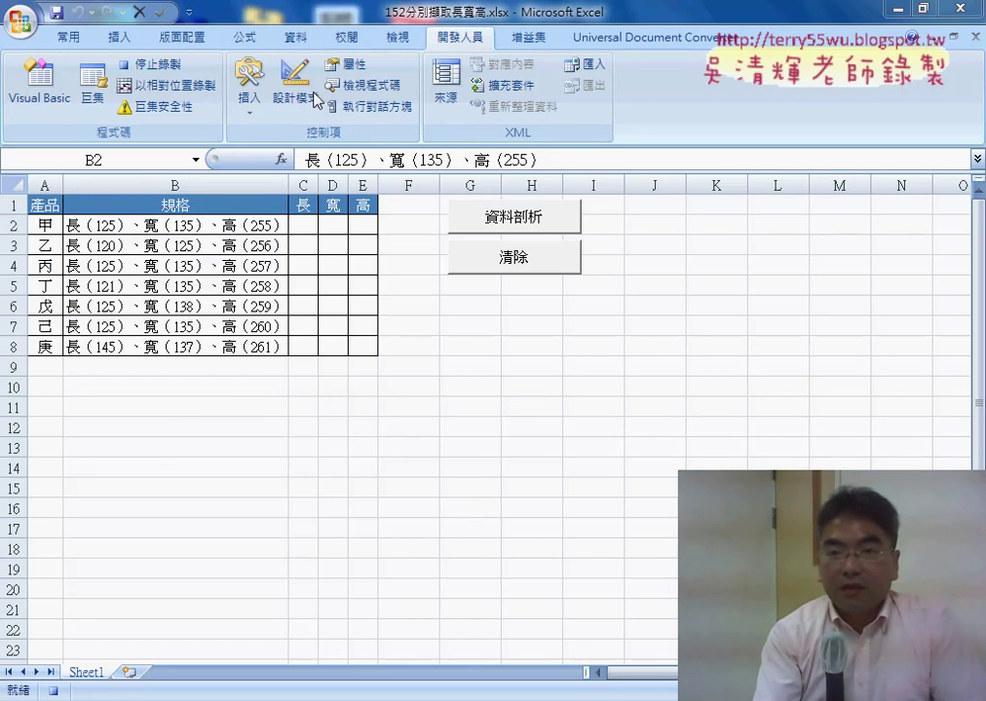
pyautogui.hotkey('ctrl', 'shift', 'Down')
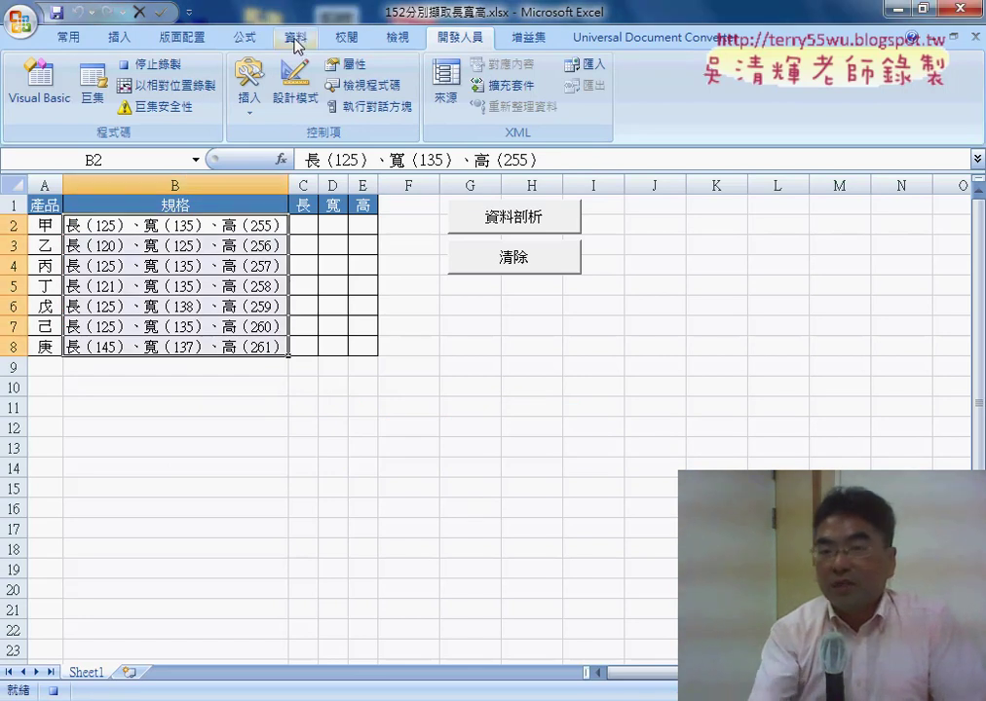
# Start Text to Columns as Fixed width, with break lines around the length, width and height numbers.
pyautogui.click(297, 41)
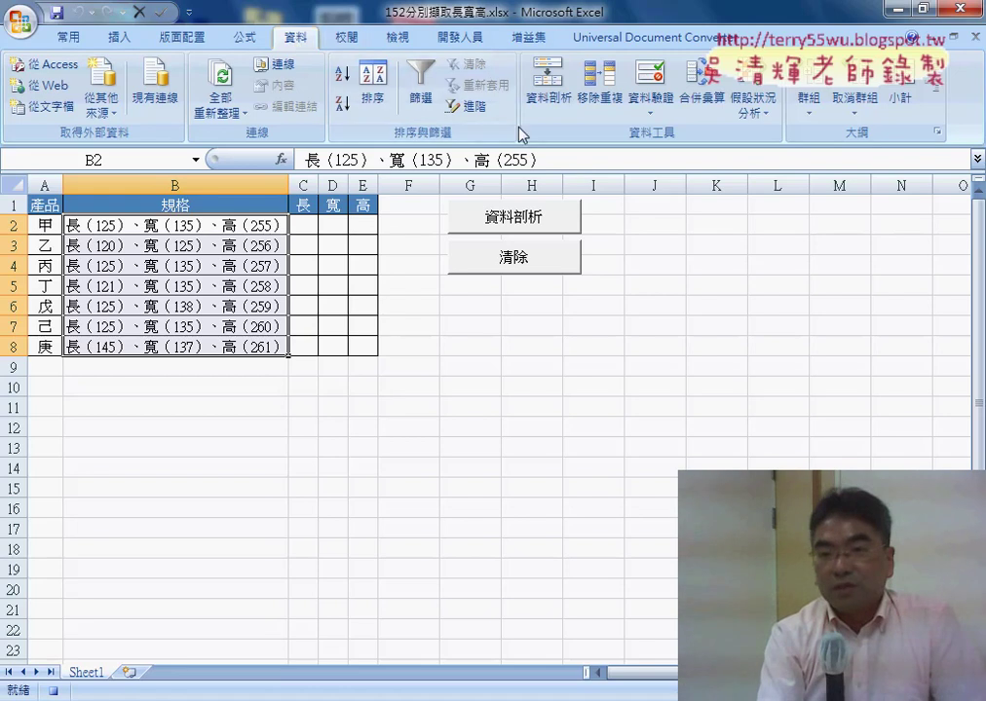
pyautogui.click(548, 86)
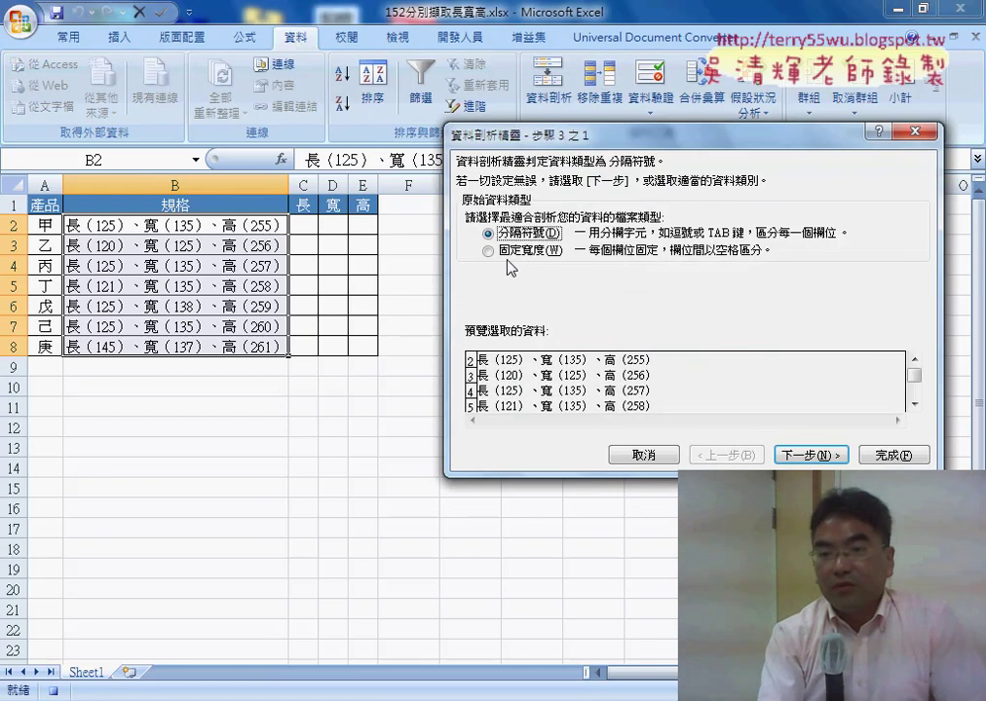
pyautogui.click(511, 251)
pyautogui.click(814, 455)
pyautogui.click(489, 359)
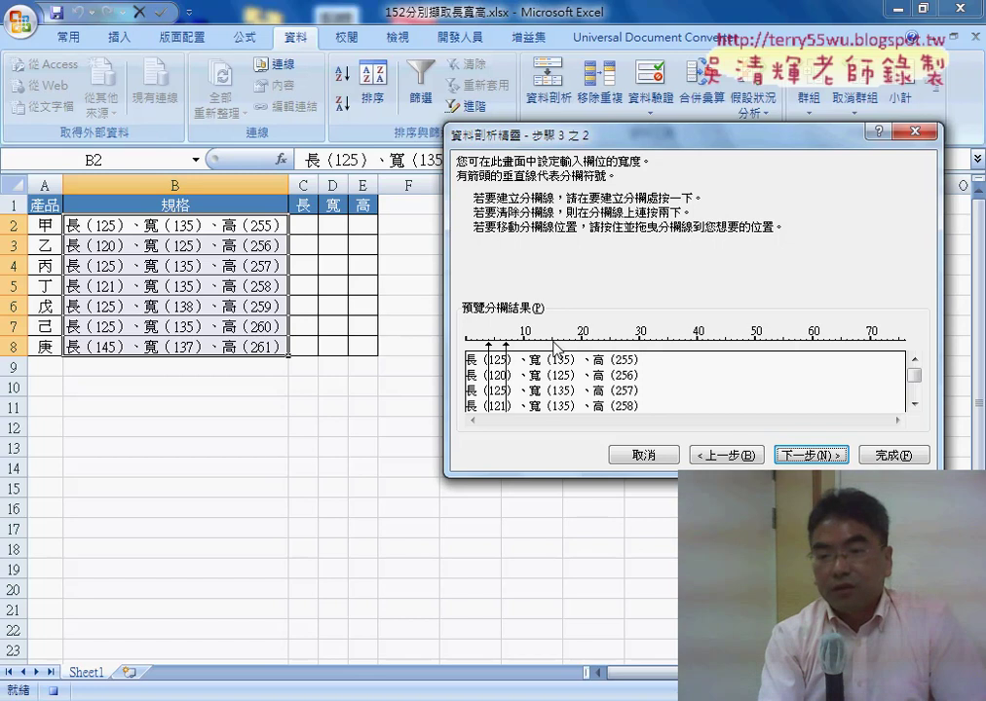
pyautogui.click(634, 351)
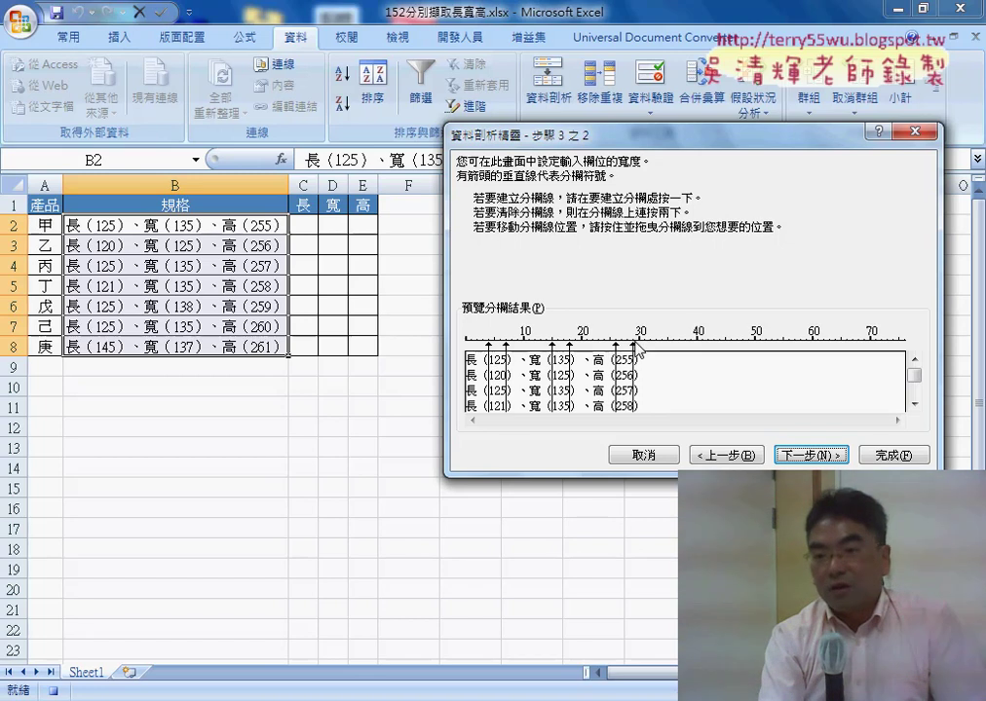
pyautogui.click(814, 455)
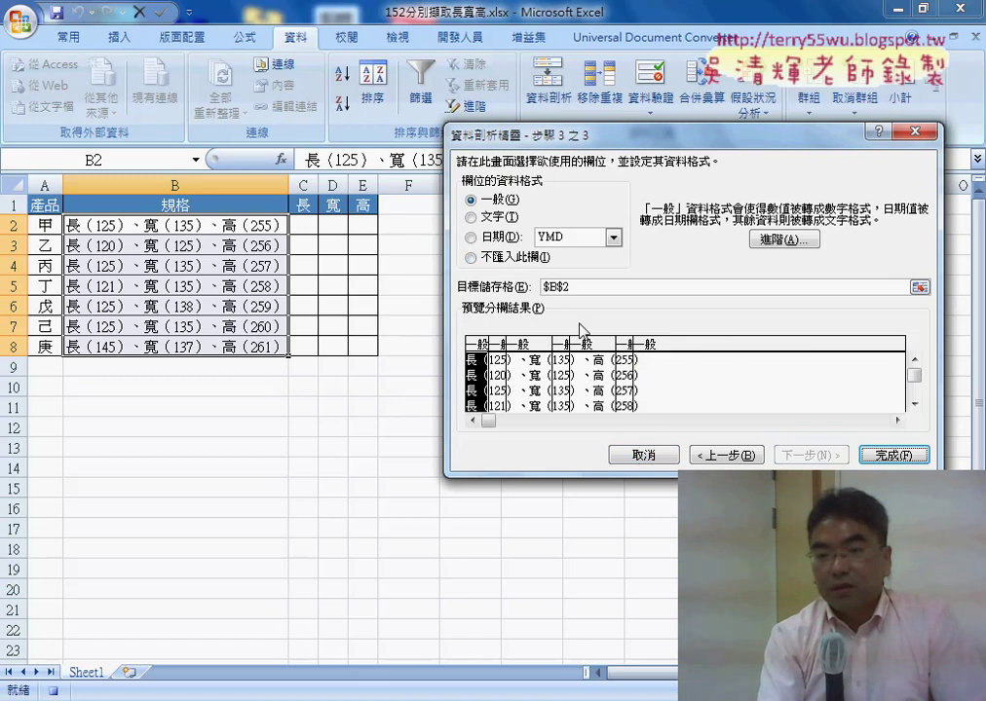
# Set the label columns to Do not import and the destination to $C$2.
pyautogui.click(524, 258)
pyautogui.click(527, 375)
pyautogui.click(594, 375)
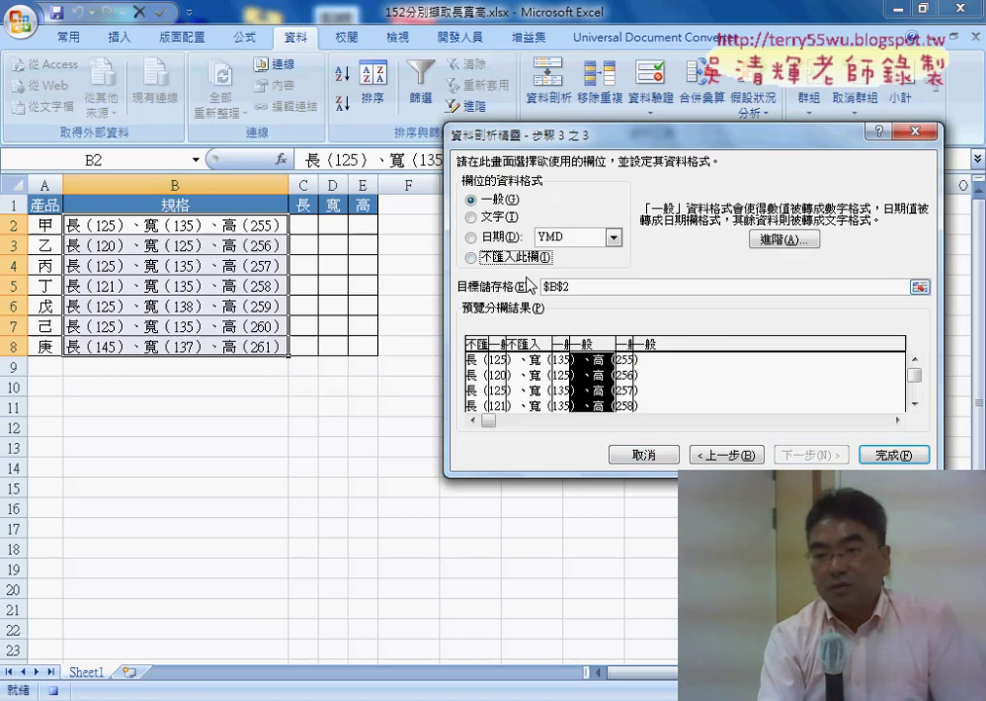
pyautogui.click(655, 375)
pyautogui.click(524, 258)
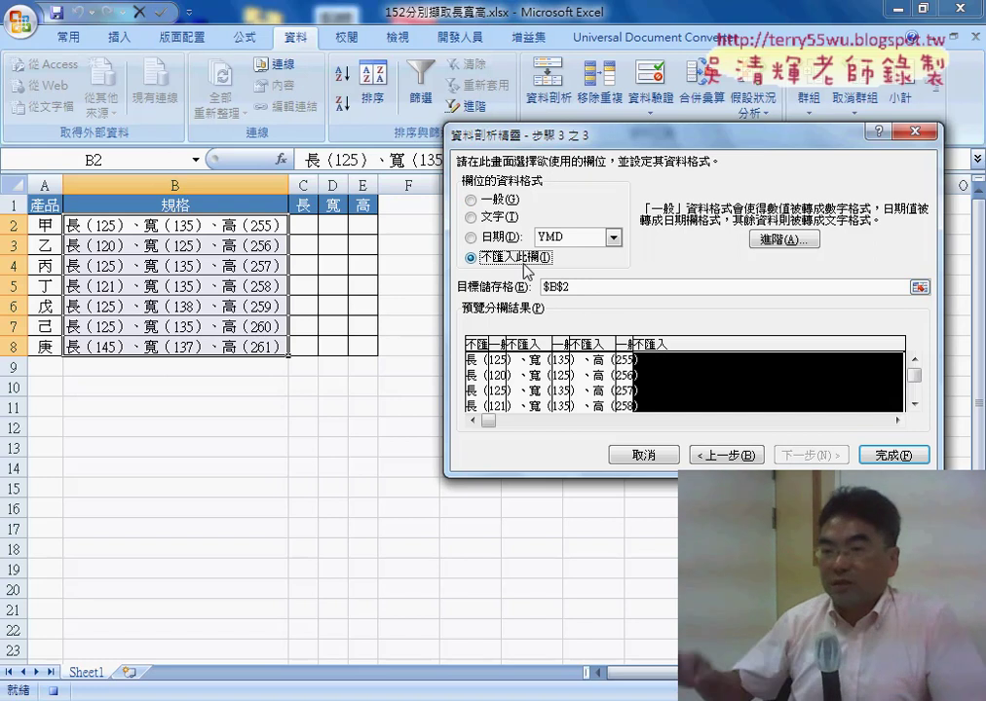
pyautogui.moveTo(566, 287); pyautogui.dragTo(511, 288)
pyautogui.click(308, 226)
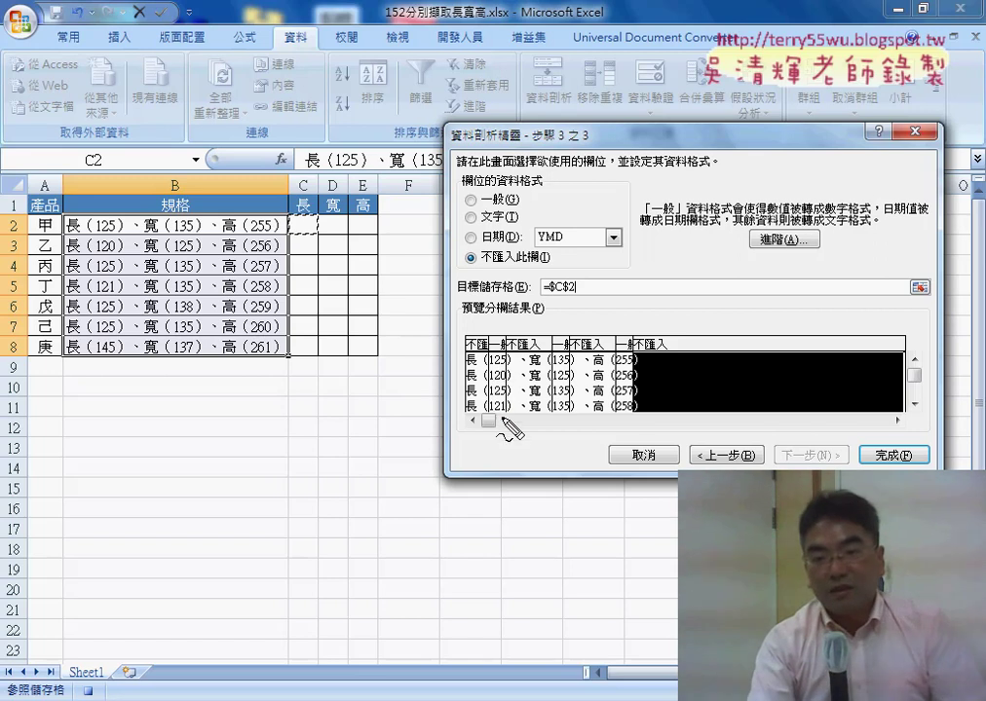
pyautogui.moveTo(498, 349)
pyautogui.mouseDown()
pyautogui.moveTo(507, 340)
pyautogui.moveTo(303, 227)
pyautogui.mouseUp()
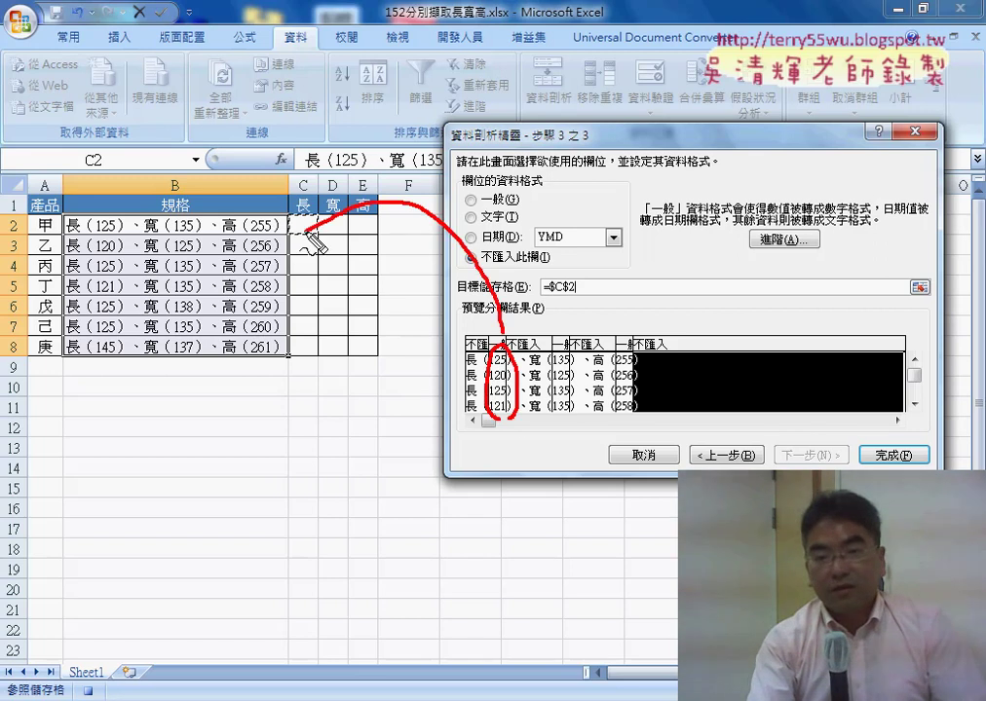
pyautogui.moveTo(553, 419); pyautogui.dragTo(584, 393)
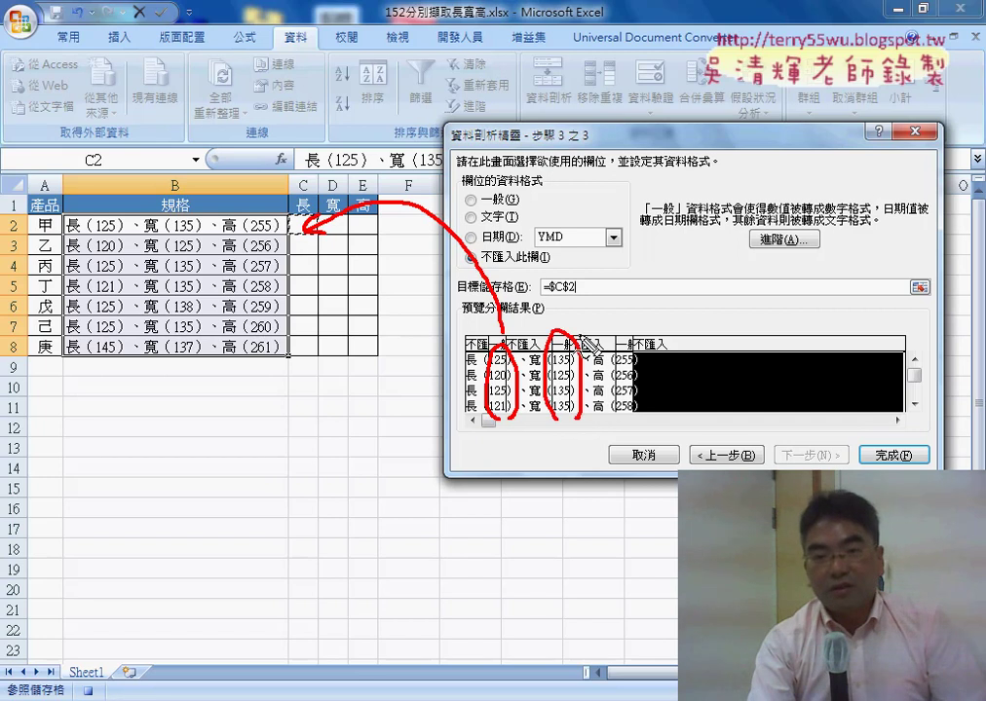
pyautogui.moveTo(582, 341); pyautogui.dragTo(357, 218)
pyautogui.moveTo(619, 421)
pyautogui.mouseDown()
pyautogui.moveTo(623, 339)
pyautogui.moveTo(380, 236)
pyautogui.mouseUp()
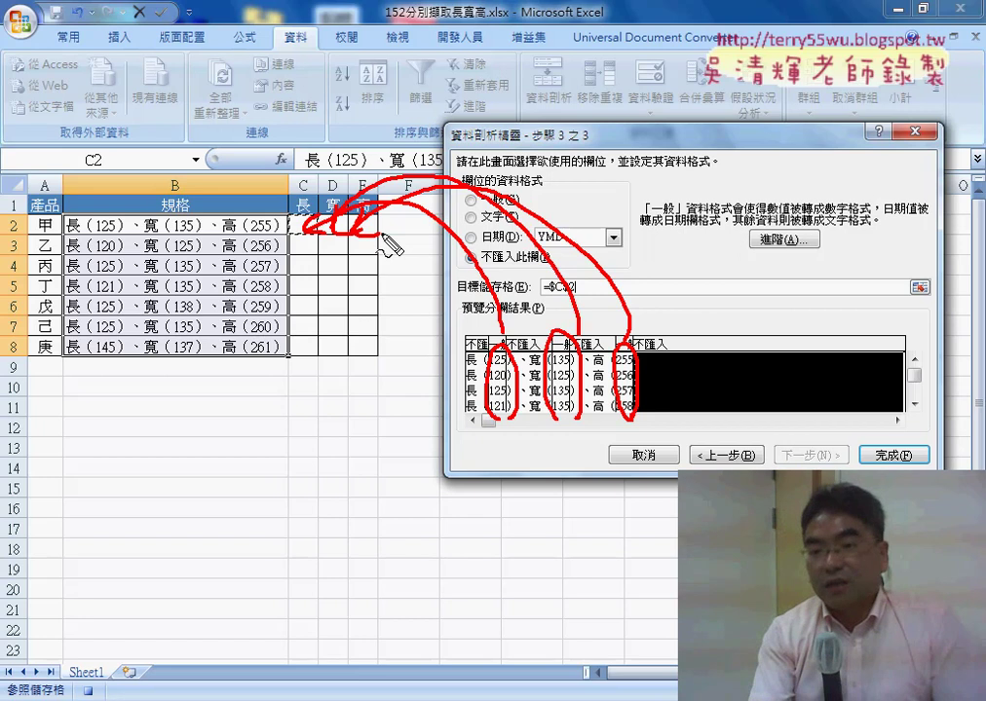
pyautogui.moveTo(575, 276); pyautogui.dragTo(568, 278)
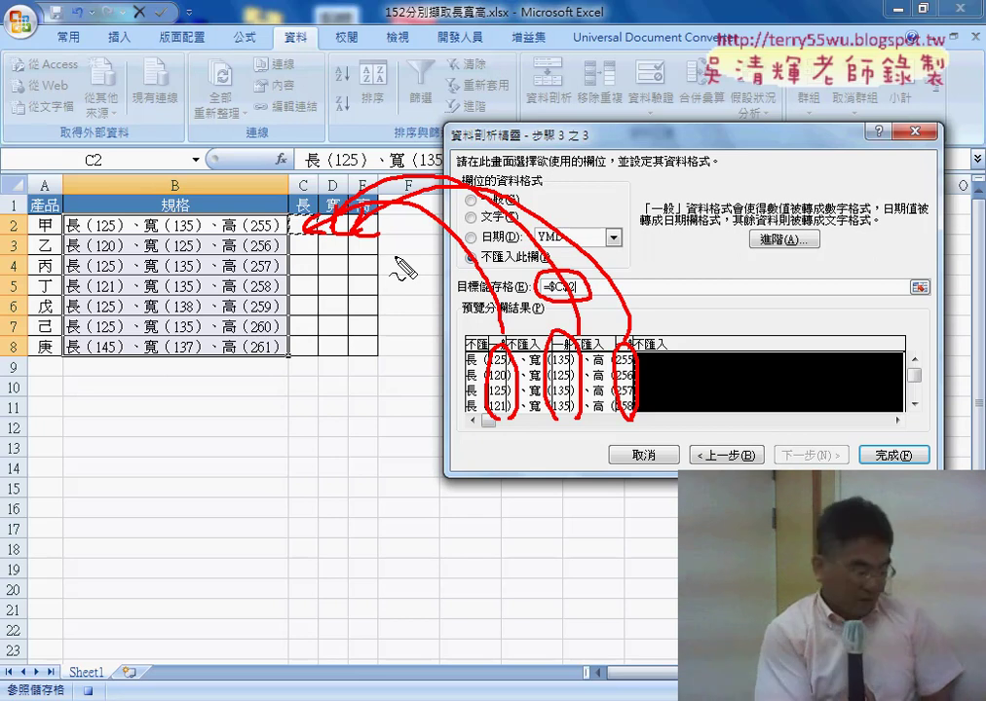
pyautogui.press('Escape')
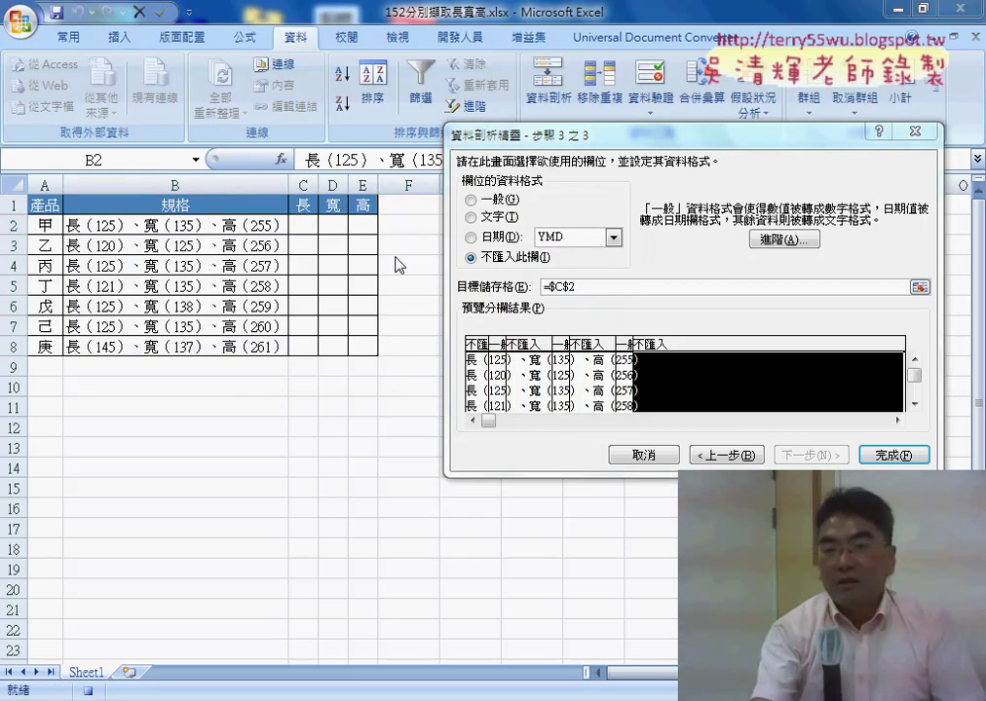
# Finish the split and replace the destination cells, filling C2:E8 with values like 125, 135, 255.
pyautogui.click(886, 456)
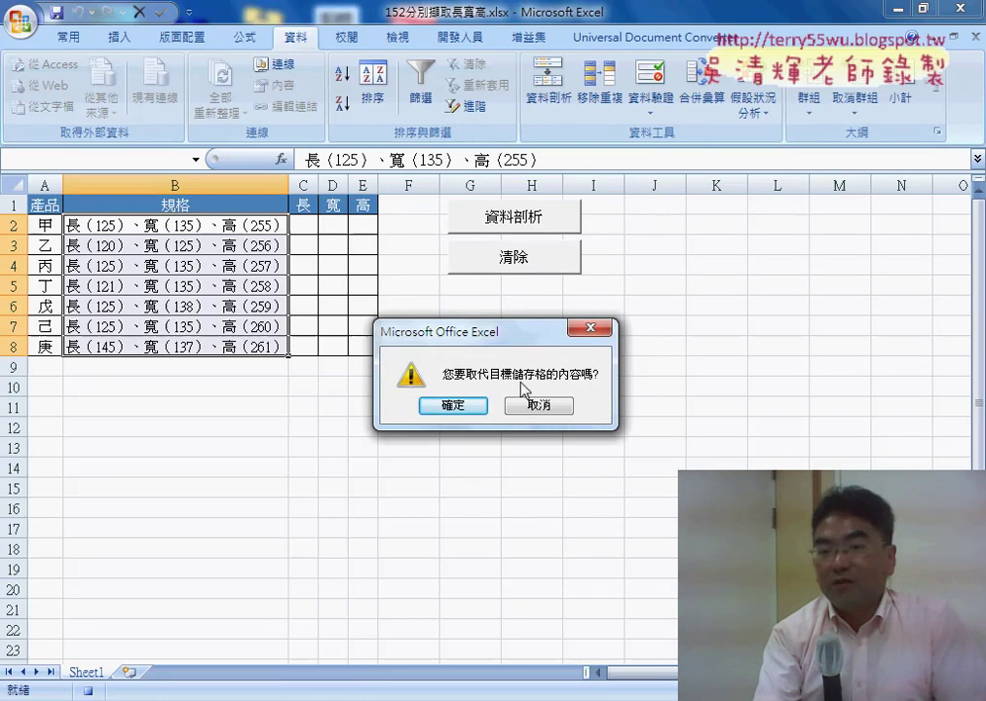
pyautogui.click(474, 407)
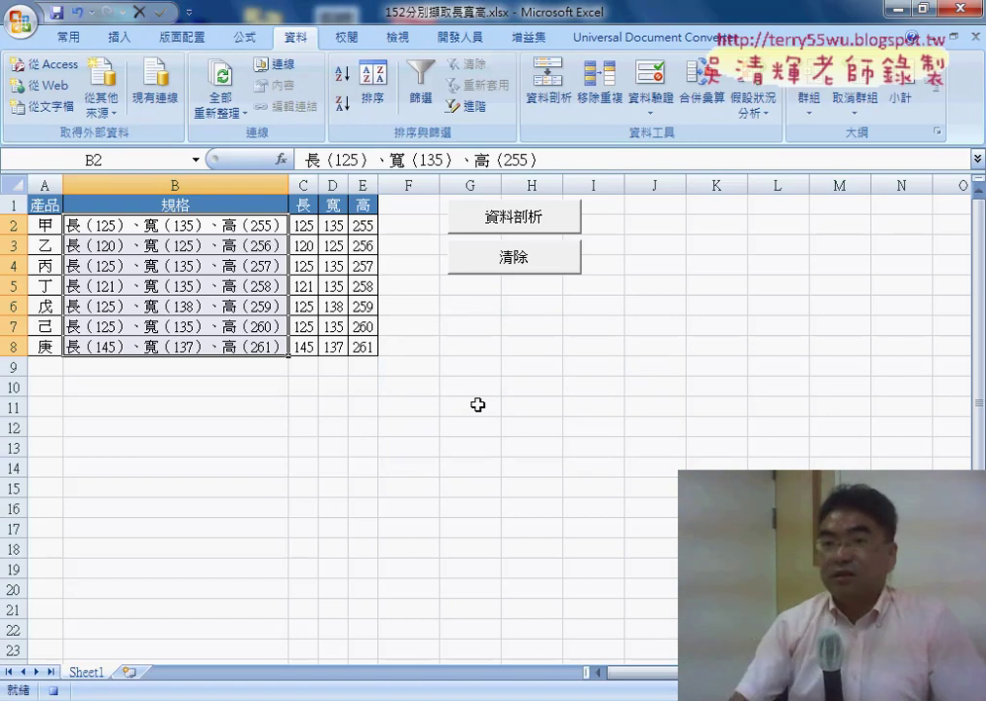
pyautogui.click(459, 37)
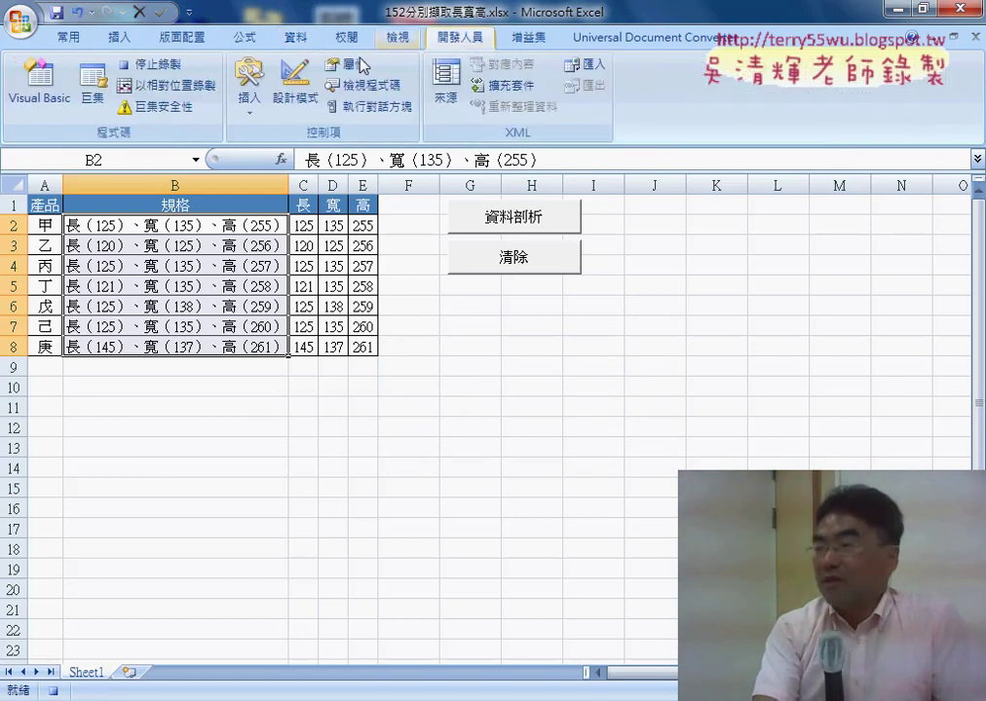
# Stop recording and open the 資料剖析 macro for editing from the Macros list.
pyautogui.click(153, 65)
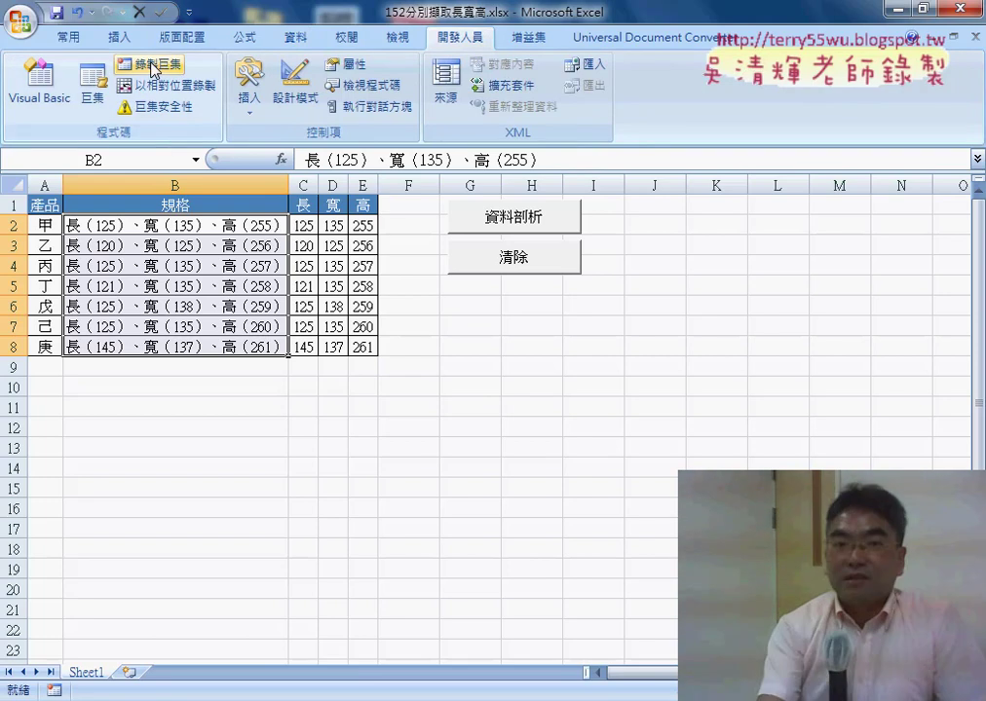
pyautogui.click(100, 99)
pyautogui.click(531, 207)
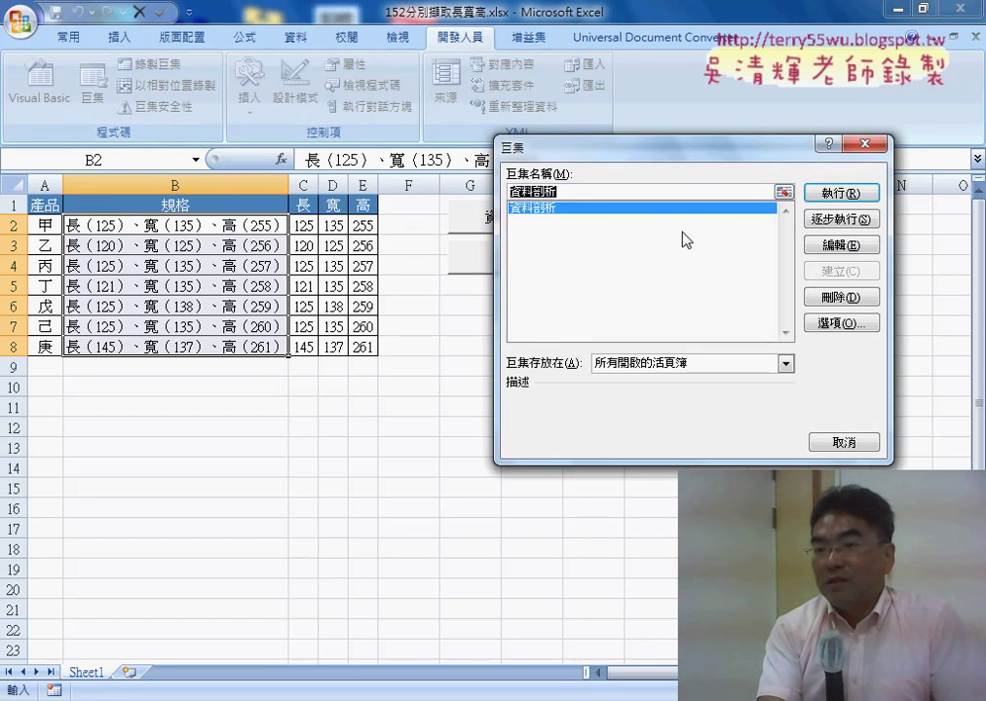
pyautogui.click(842, 246)
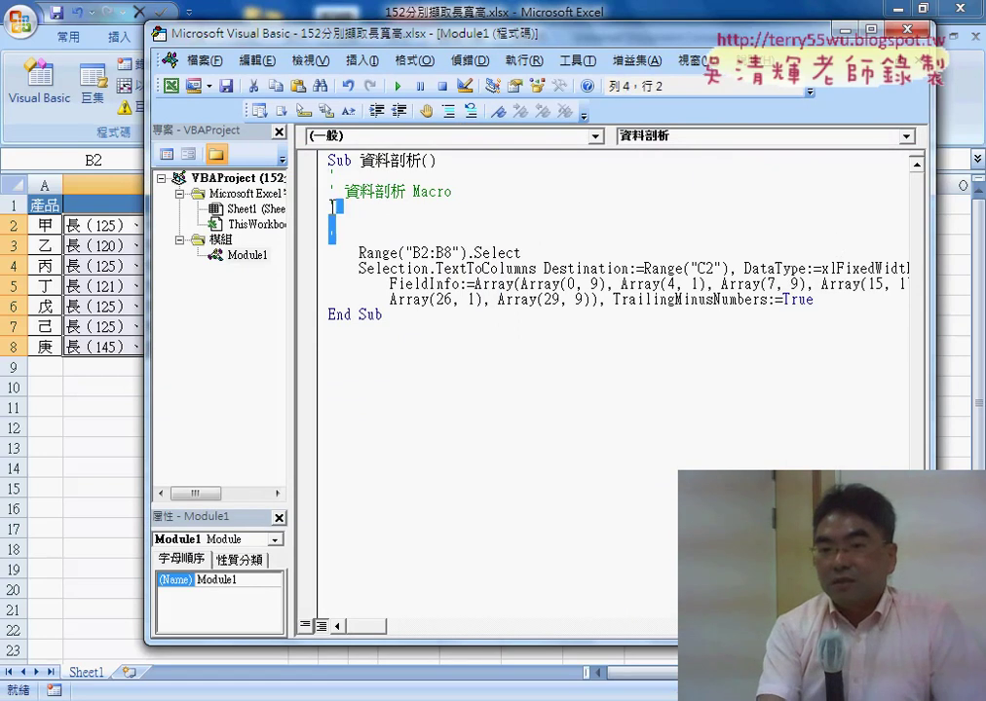
# Replace the recorder's generated comment lines with step comments '1. and '2. in the macro.
pyautogui.moveTo(332, 204); pyautogui.dragTo(311, 182)
pyautogui.press('Delete')
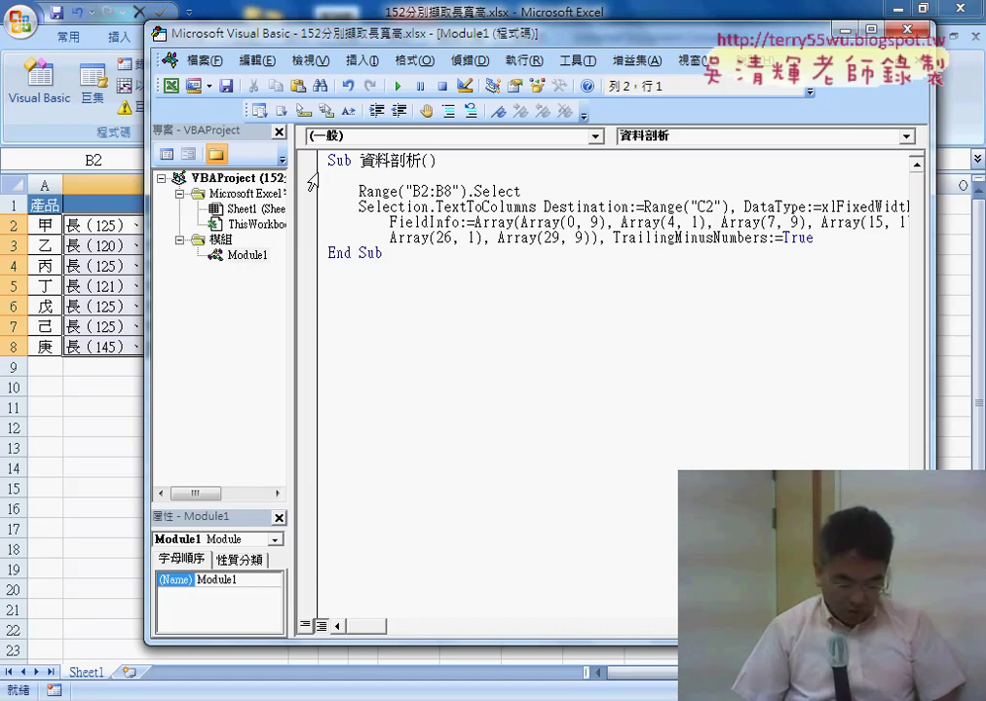
pyautogui.press('Tab')
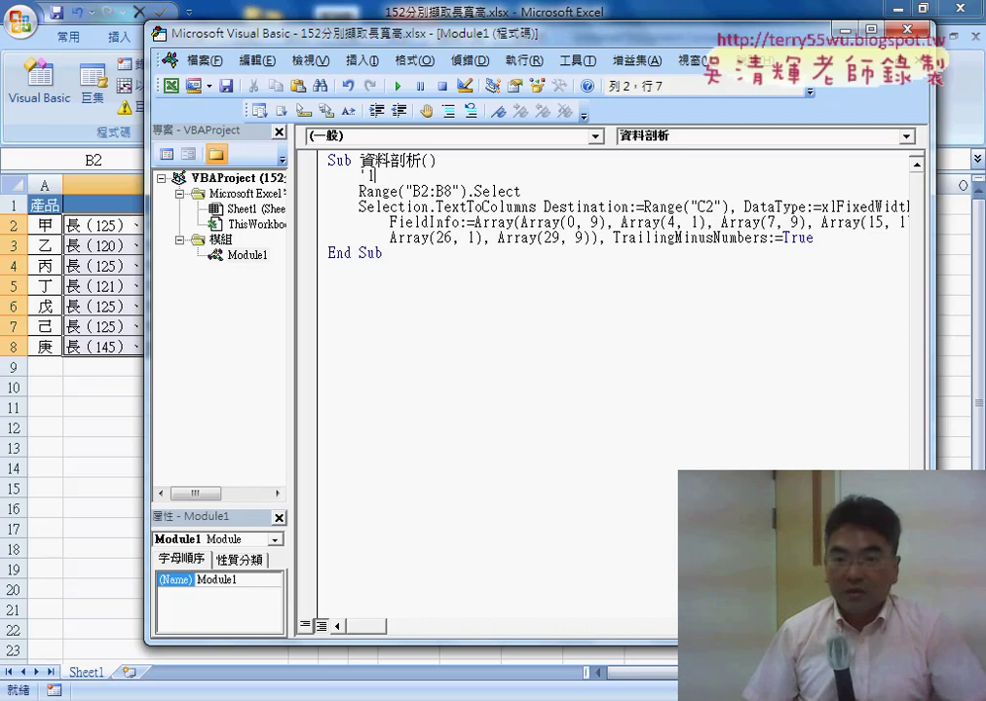
pyautogui.write('.')
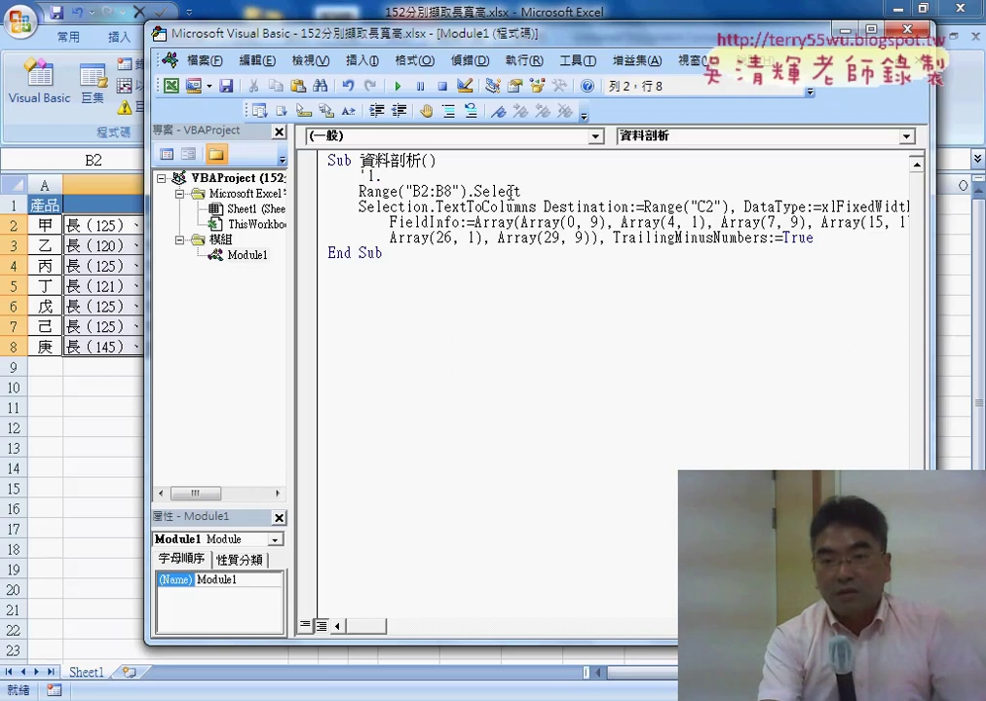
pyautogui.moveTo(521, 191); pyautogui.dragTo(359, 191)
pyautogui.click(533, 191)
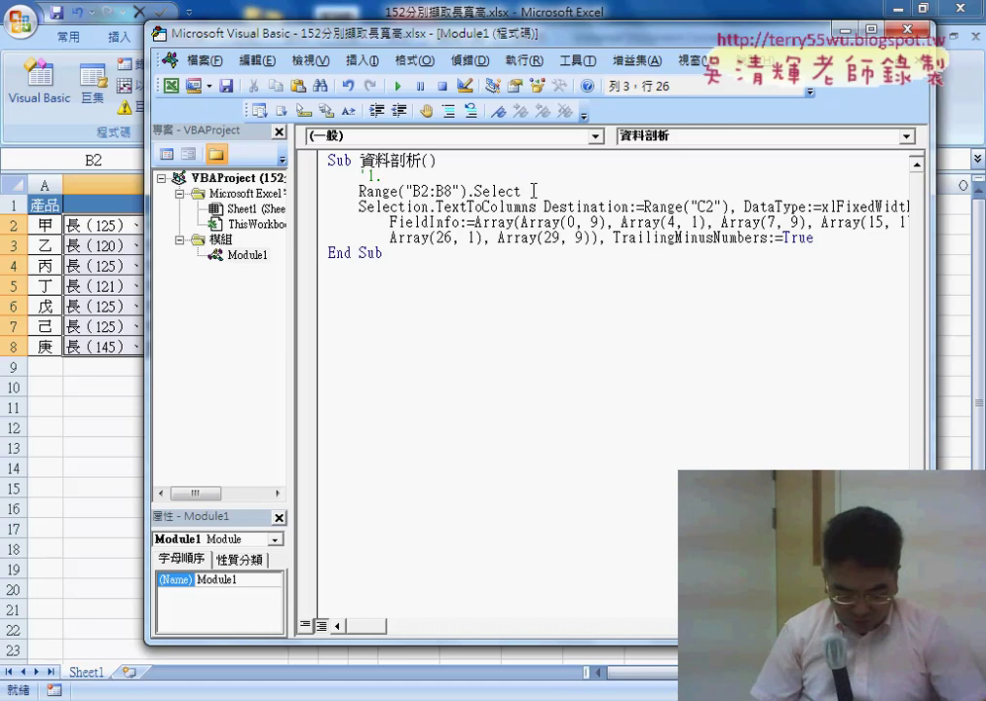
pyautogui.press('Return')
pyautogui.write("'")
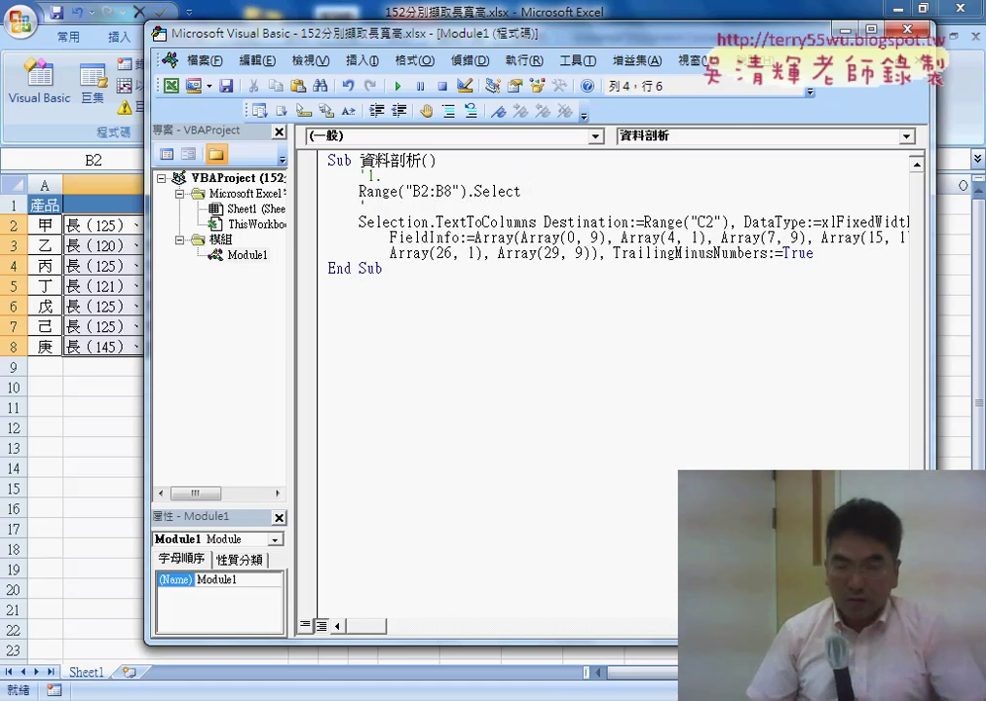
pyautogui.write('2.')
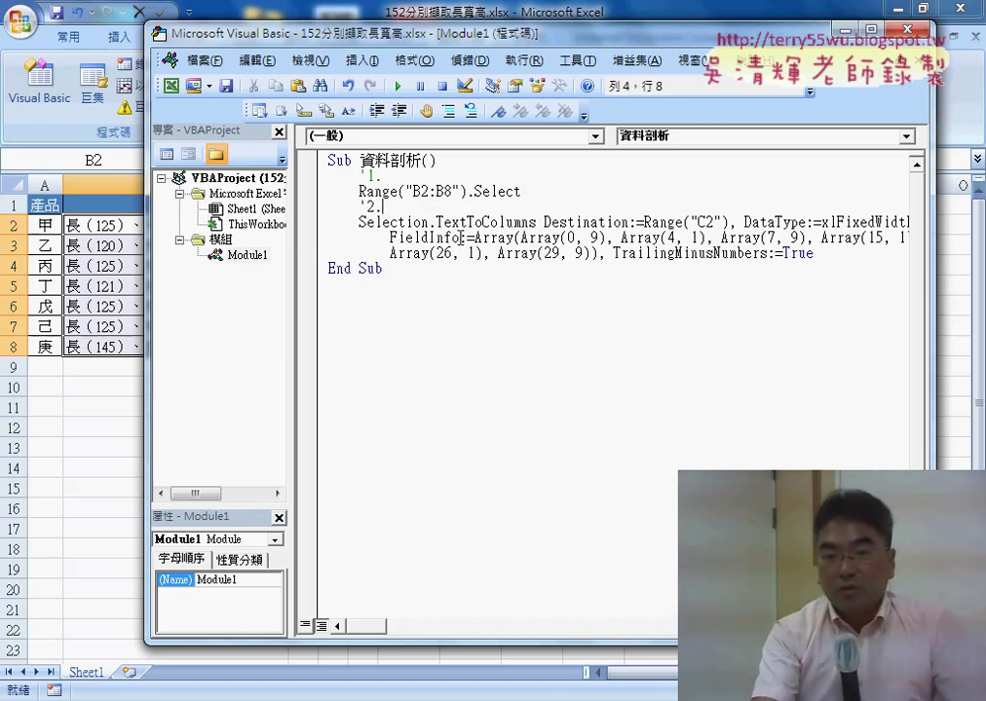
# Resize the code window, highlight TextToColumns, and lower the editor to reveal Excel.
pyautogui.moveTo(300, 247); pyautogui.dragTo(222, 247)
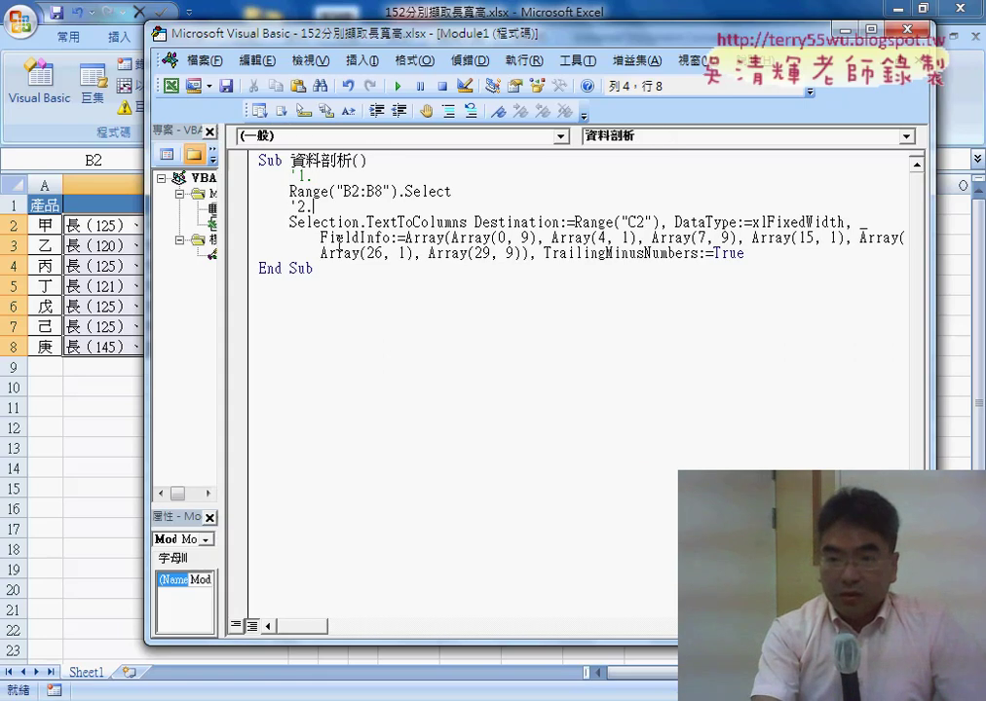
pyautogui.moveTo(543, 39); pyautogui.dragTo(440, 35)
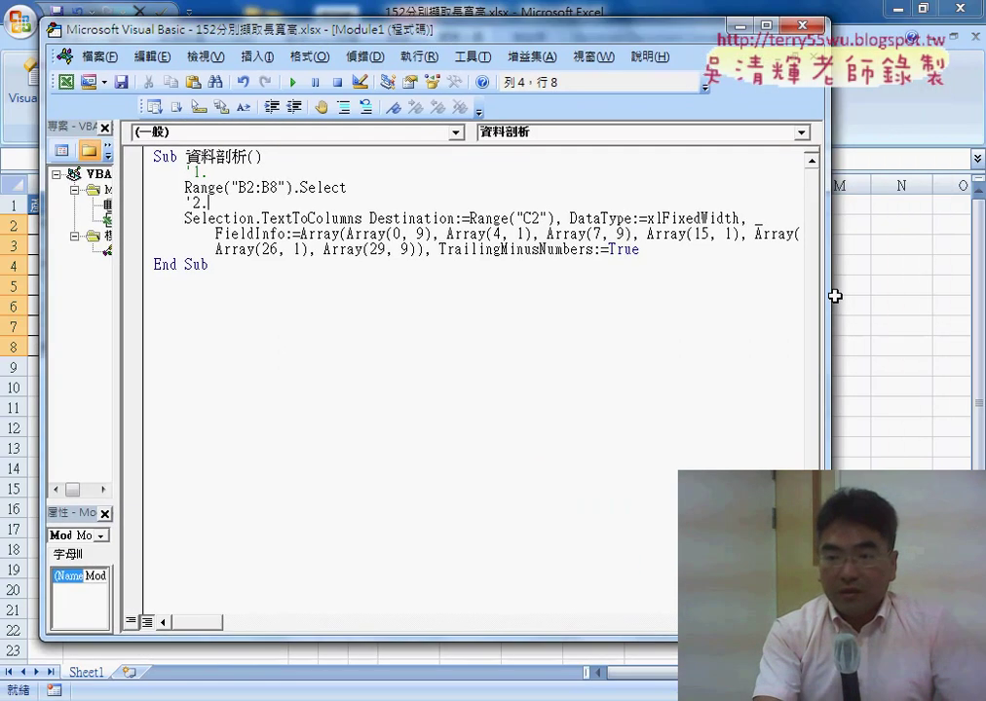
pyautogui.moveTo(826, 294); pyautogui.dragTo(920, 293)
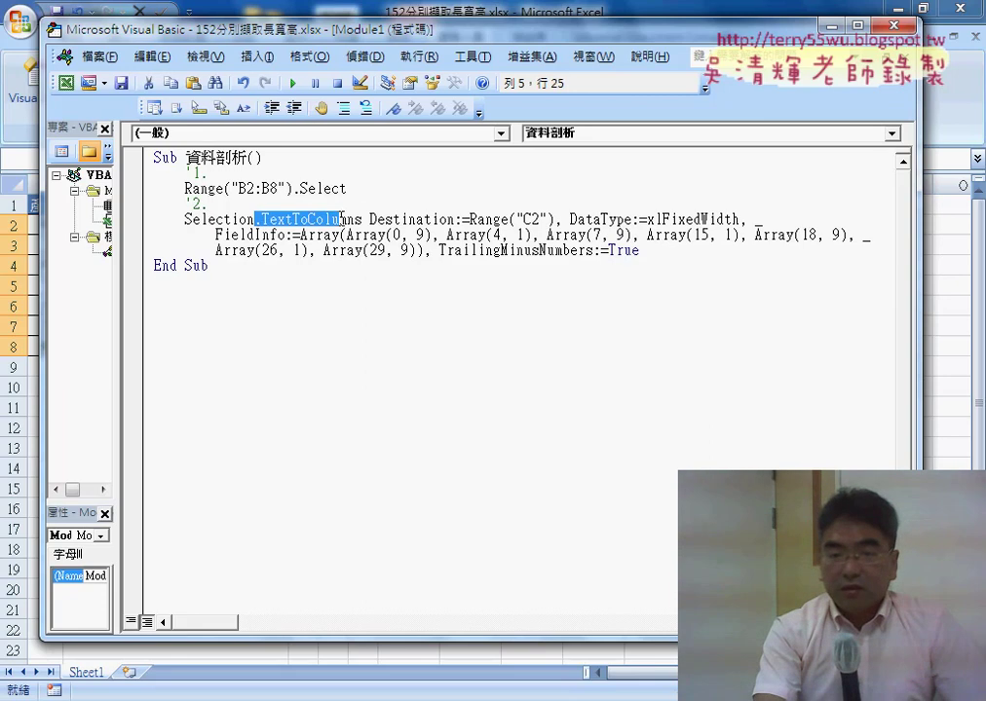
pyautogui.moveTo(341, 220); pyautogui.dragTo(363, 219)
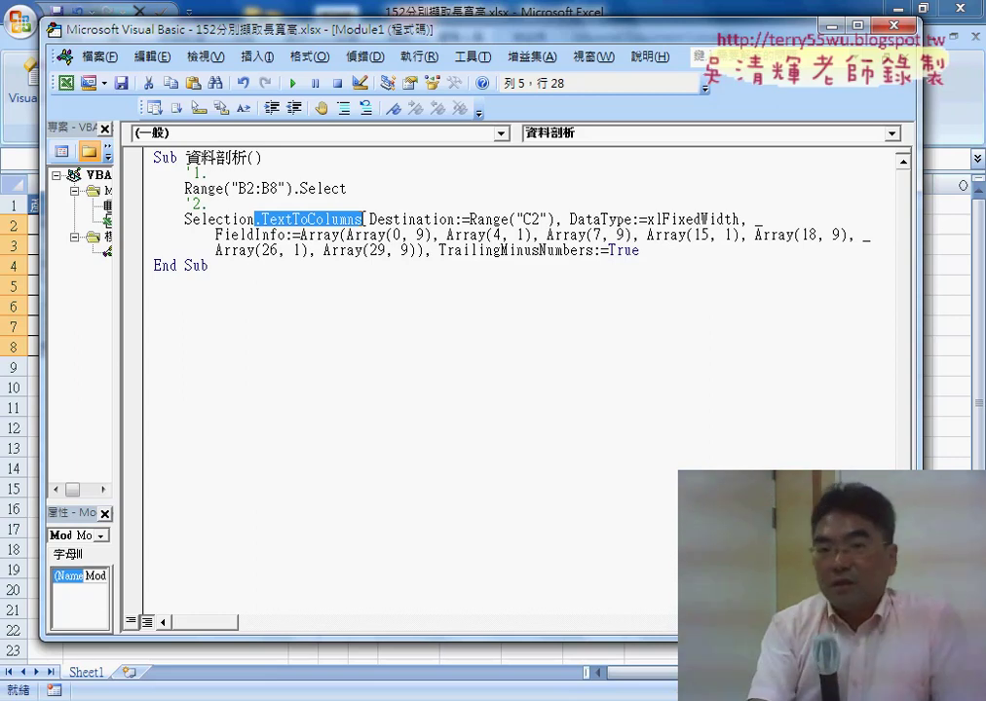
pyautogui.moveTo(425, 47); pyautogui.dragTo(425, 147)
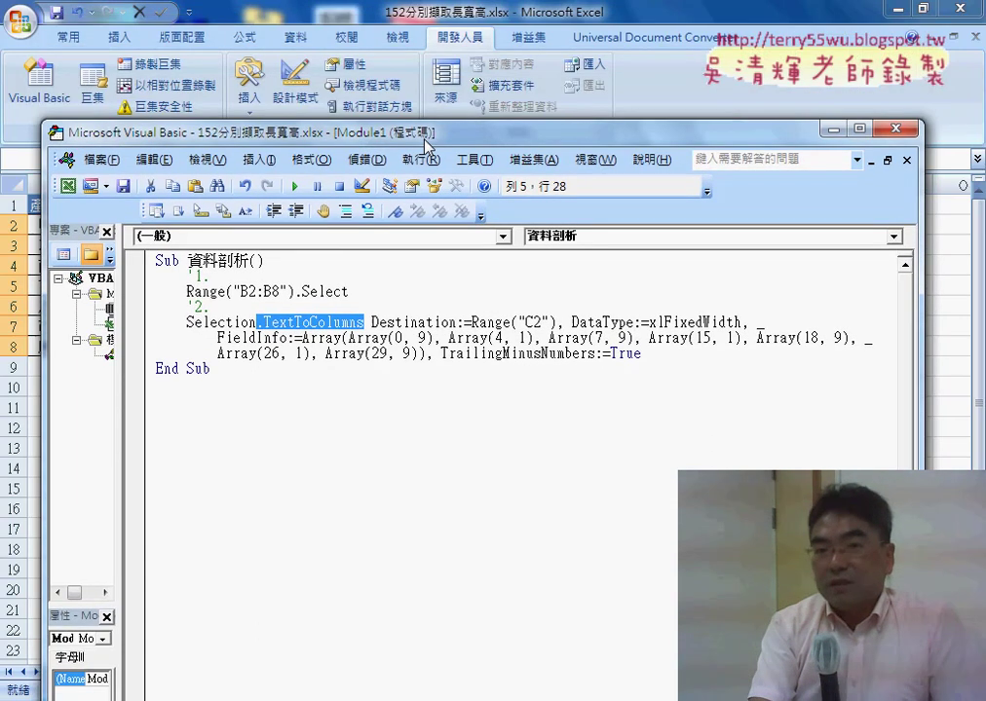
# Show the Text to Columns command on Excel's Data tab, then bring the Visual Basic editor forward.
pyautogui.click(304, 37)
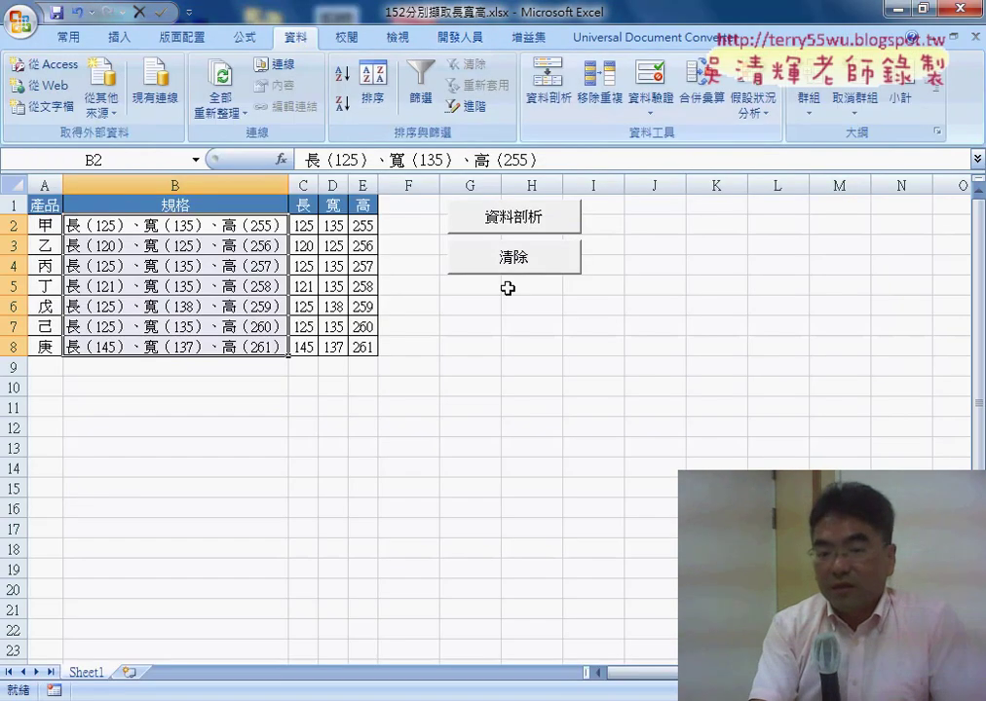
pyautogui.moveTo(517, 687)
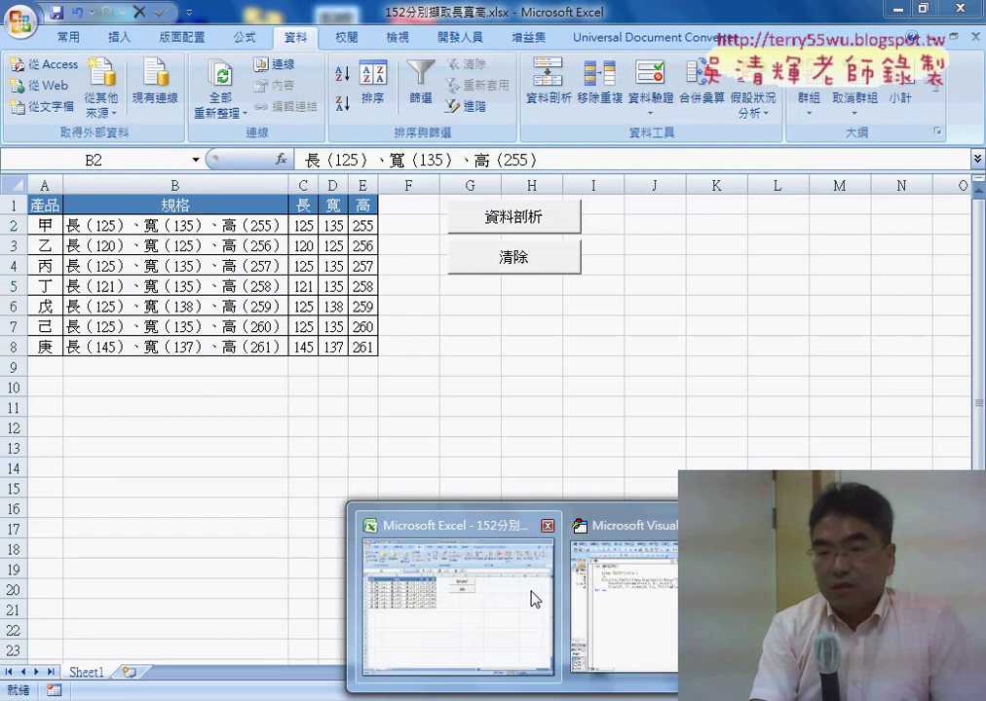
pyautogui.click(642, 594)
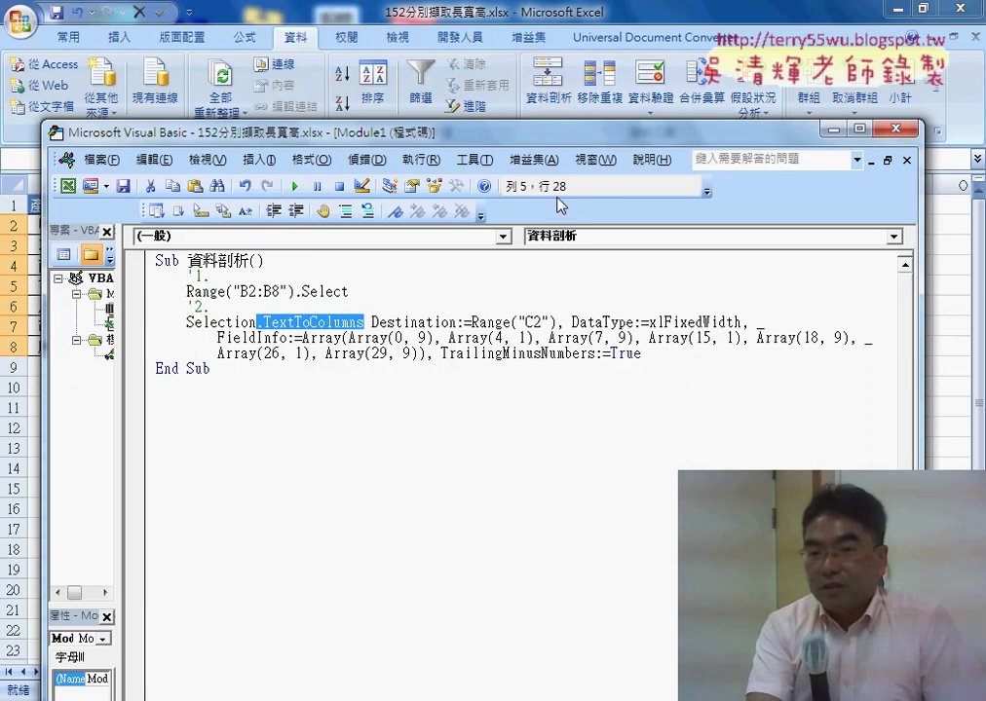
# Highlight the Destination:= argument and its C2 cell in the TextToColumns line.
pyautogui.moveTo(371, 322); pyautogui.dragTo(464, 322)
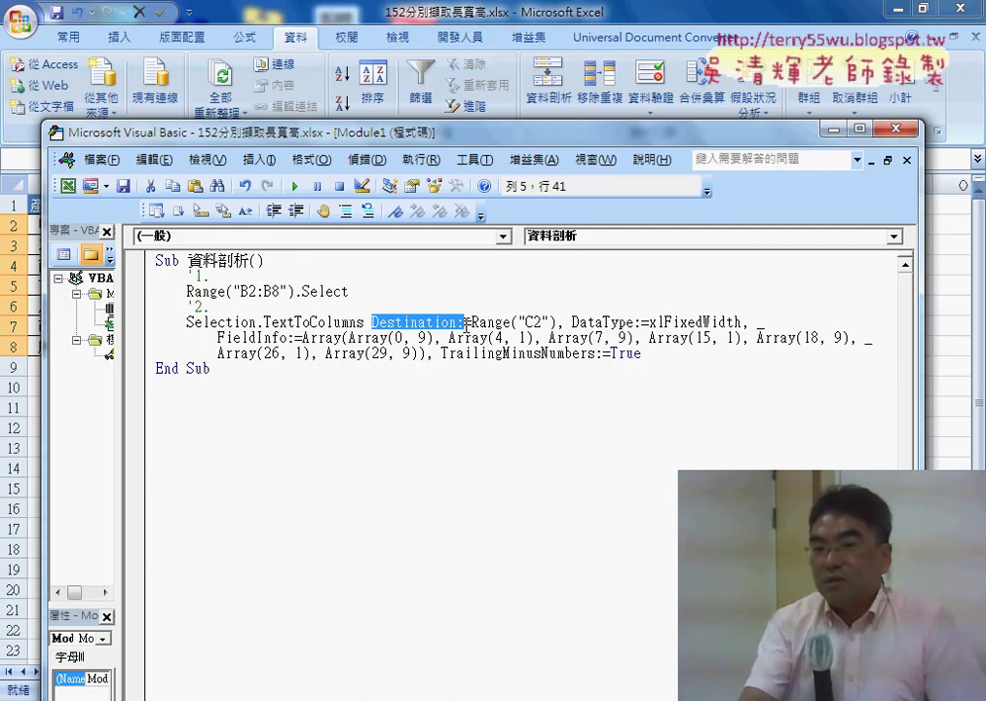
pyautogui.click(459, 336)
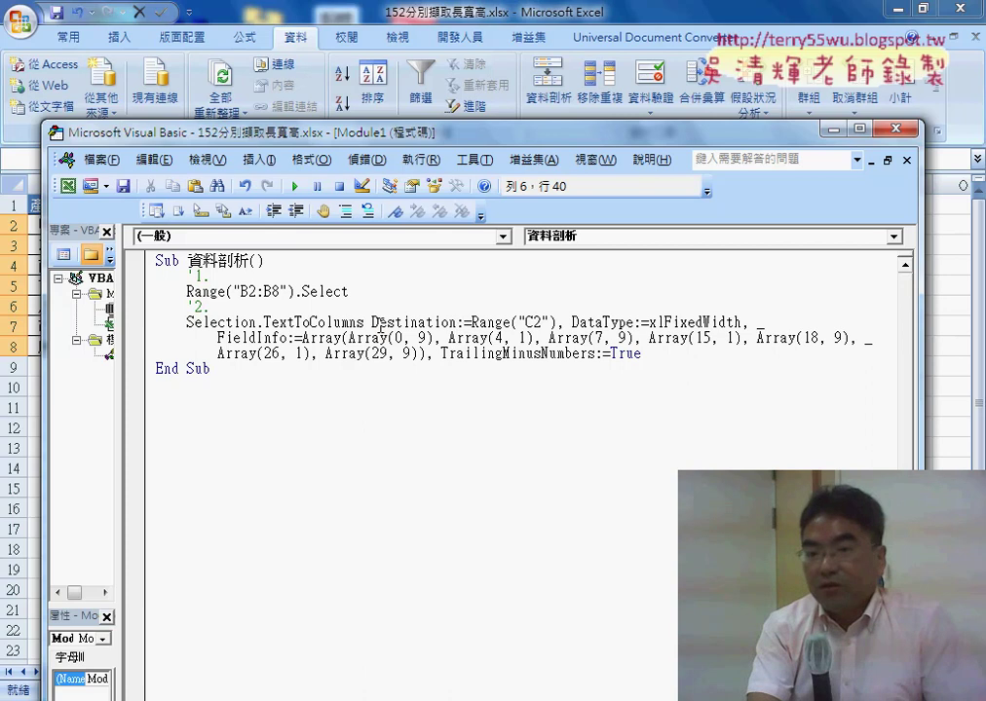
pyautogui.moveTo(372, 323); pyautogui.dragTo(457, 323)
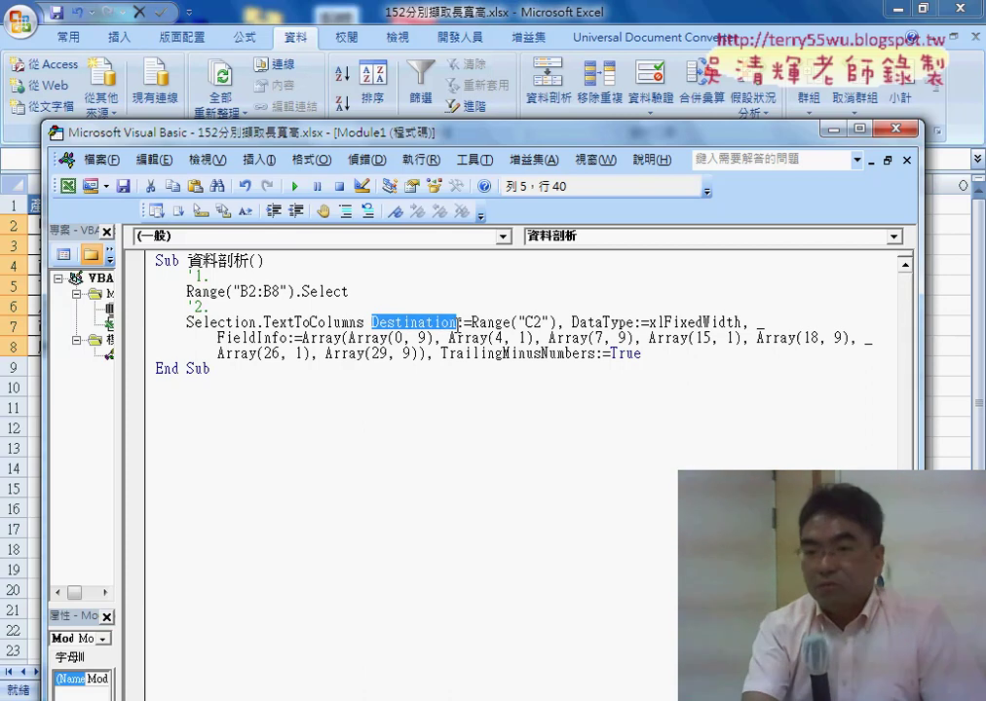
pyautogui.moveTo(457, 322); pyautogui.dragTo(470, 323)
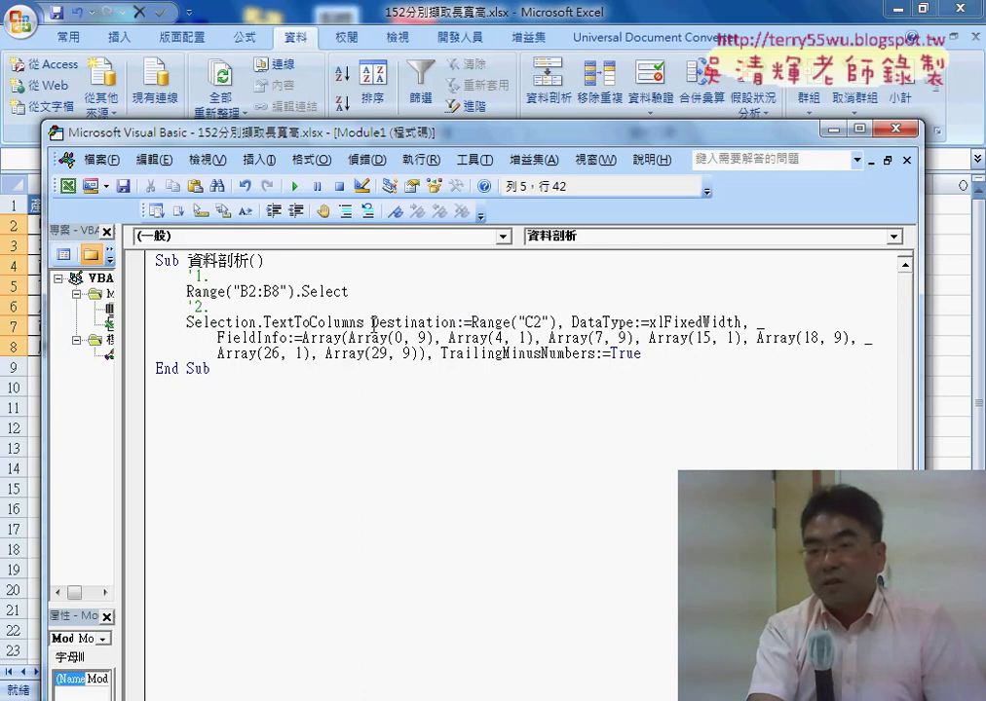
pyautogui.moveTo(371, 322); pyautogui.dragTo(540, 322)
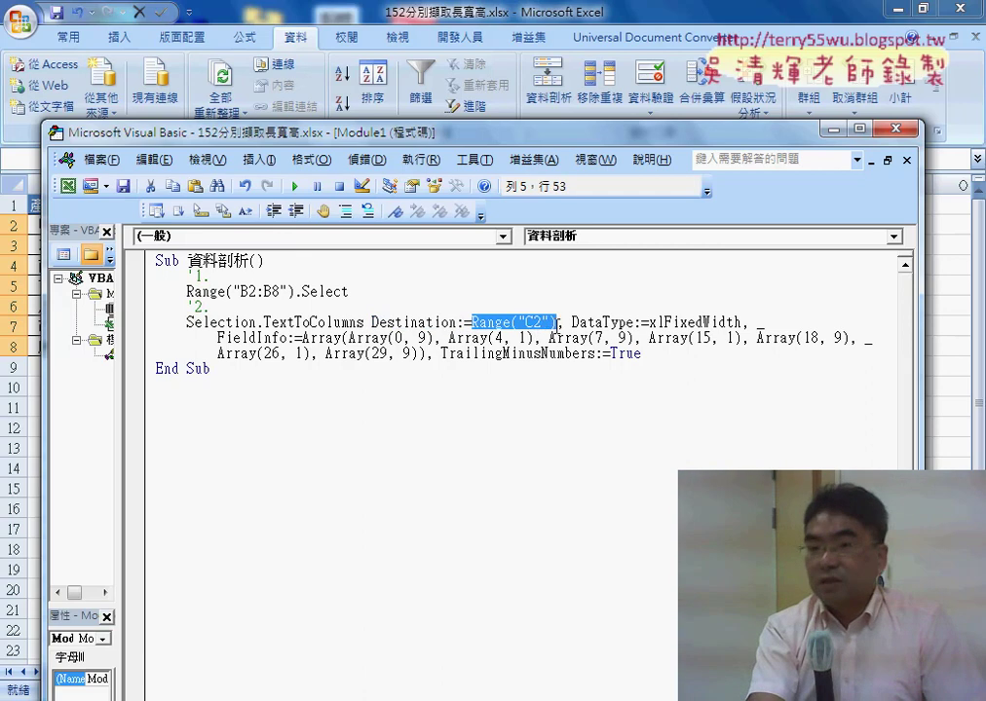
pyautogui.moveTo(371, 323); pyautogui.dragTo(450, 323)
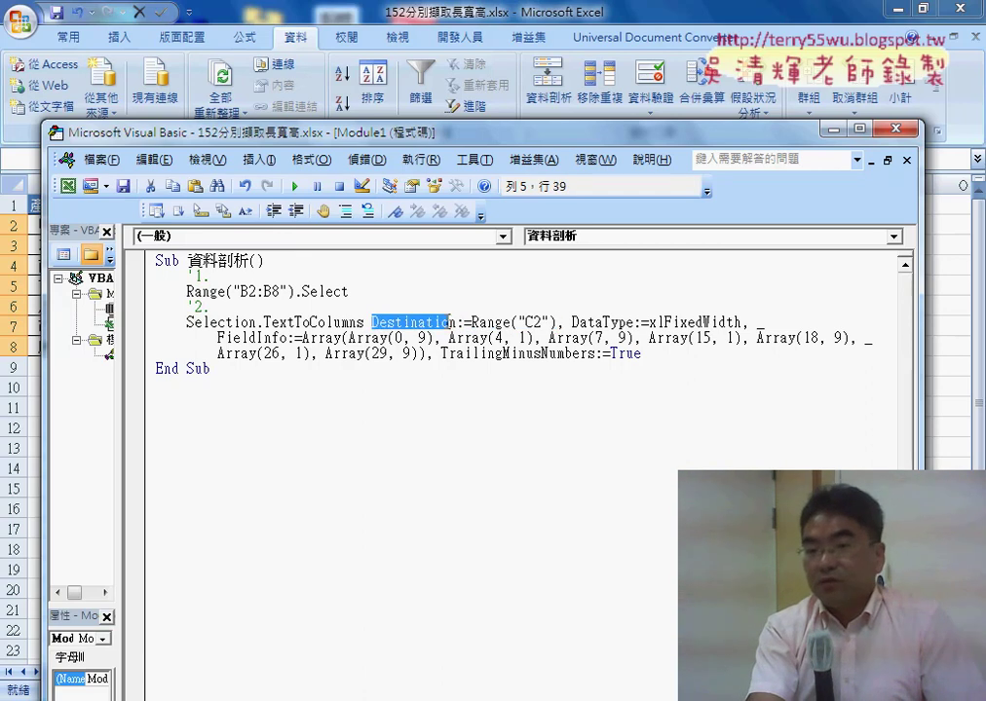
pyautogui.click(464, 322)
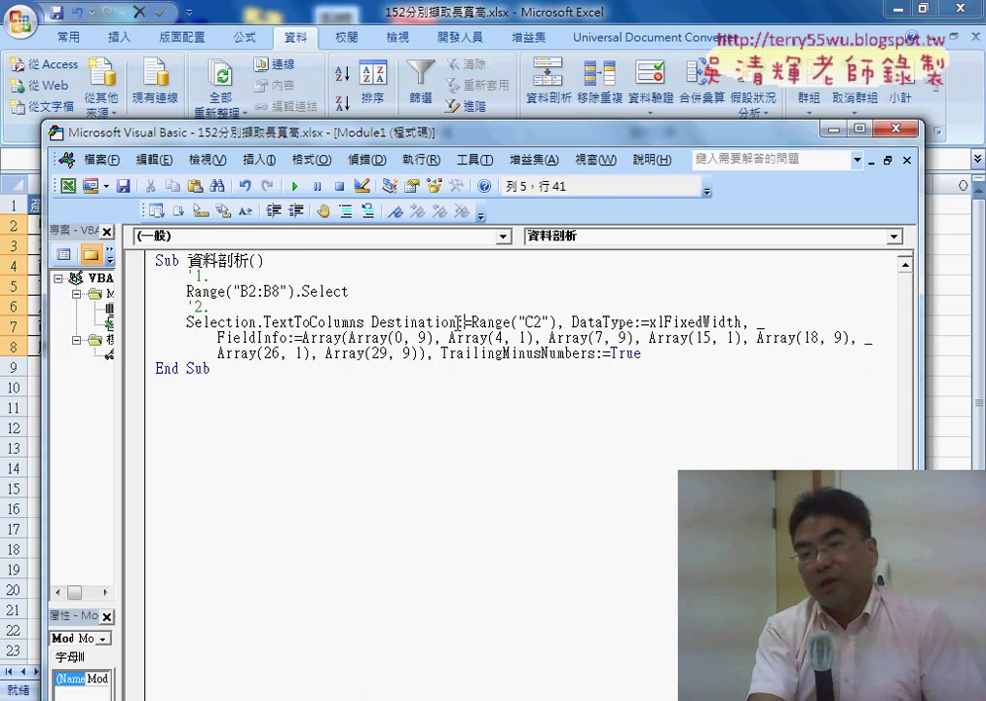
pyautogui.moveTo(458, 322); pyautogui.dragTo(372, 324)
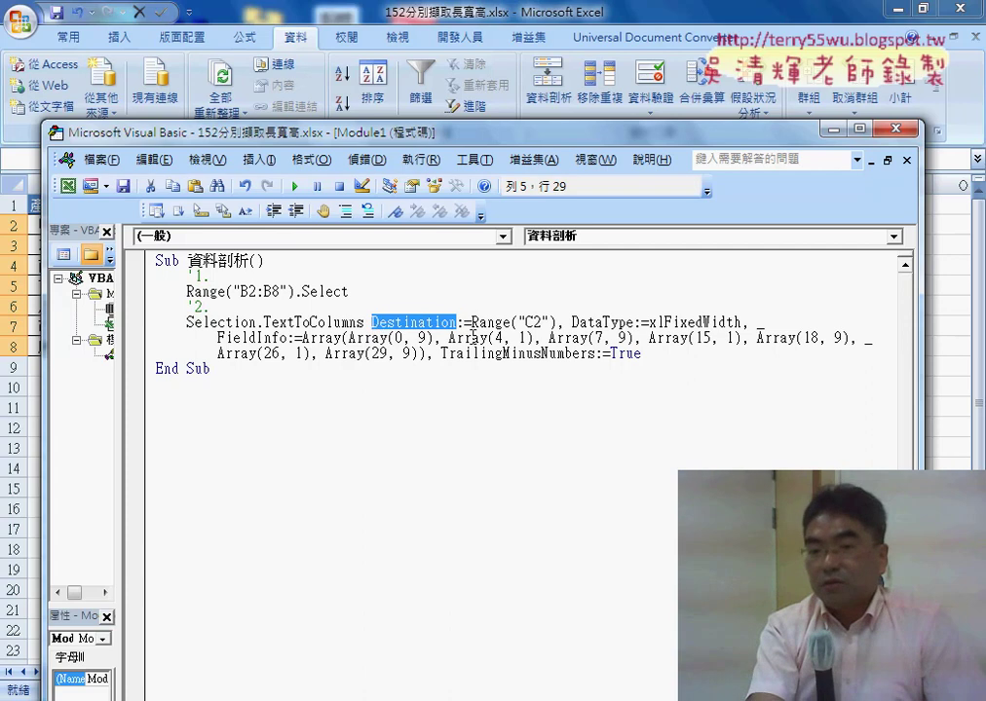
pyautogui.moveTo(471, 322); pyautogui.dragTo(555, 323)
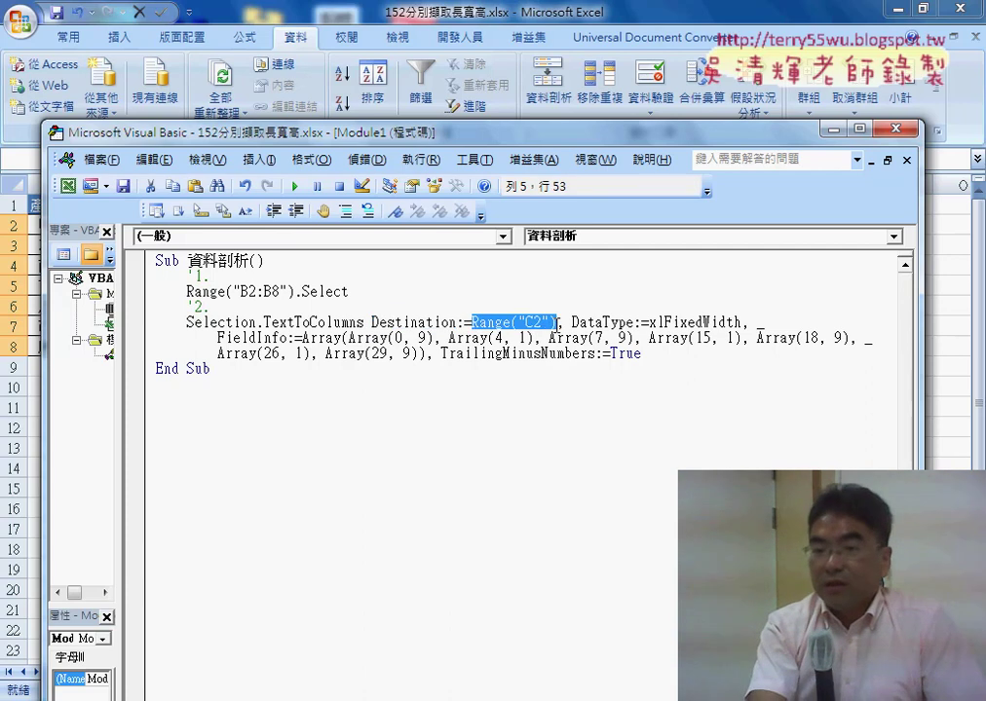
# Highlight DataType:=xlFixedWidth, then delete its ' _' continuation to join the FieldInfo line.
pyautogui.moveTo(572, 322); pyautogui.dragTo(630, 322)
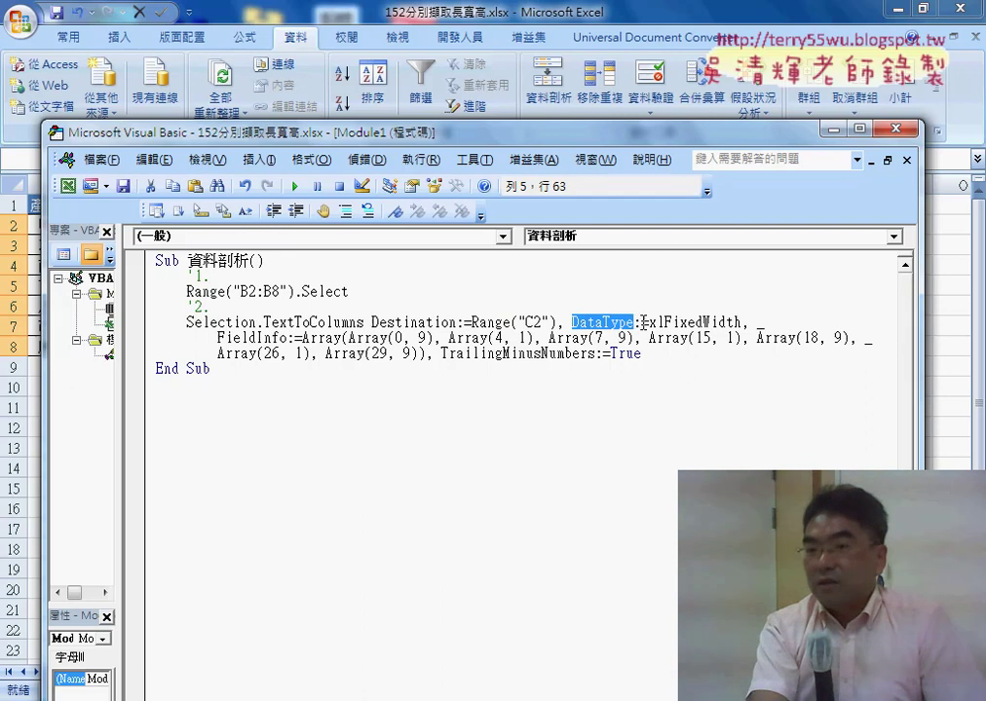
pyautogui.click(650, 322)
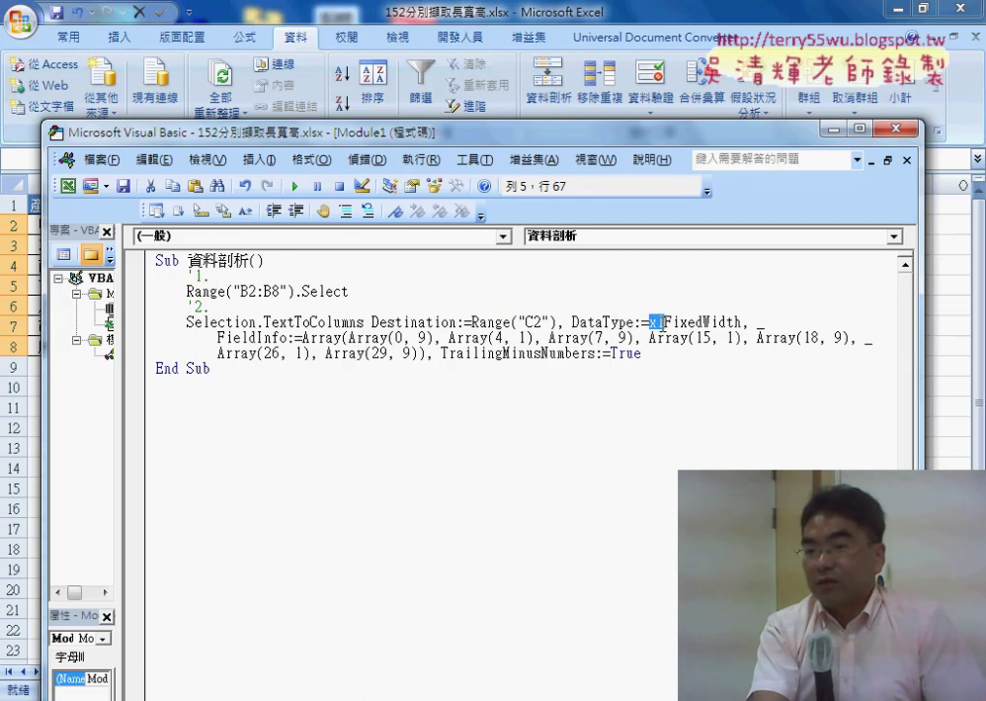
pyautogui.moveTo(664, 322); pyautogui.dragTo(697, 321)
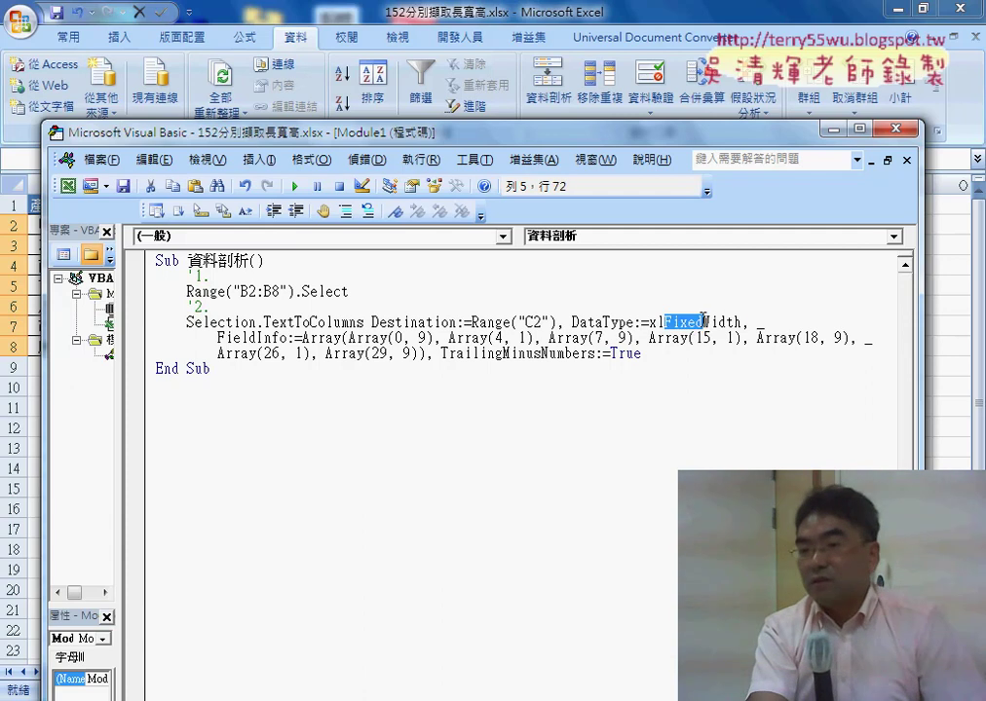
pyautogui.moveTo(704, 319); pyautogui.dragTo(743, 319)
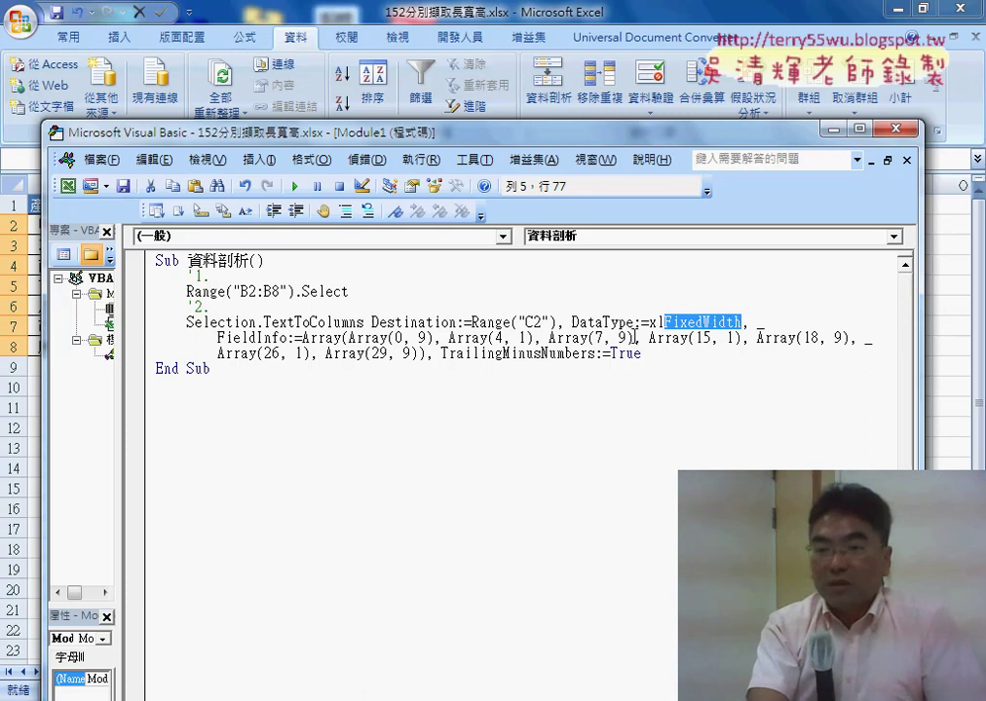
pyautogui.moveTo(754, 322); pyautogui.dragTo(766, 322)
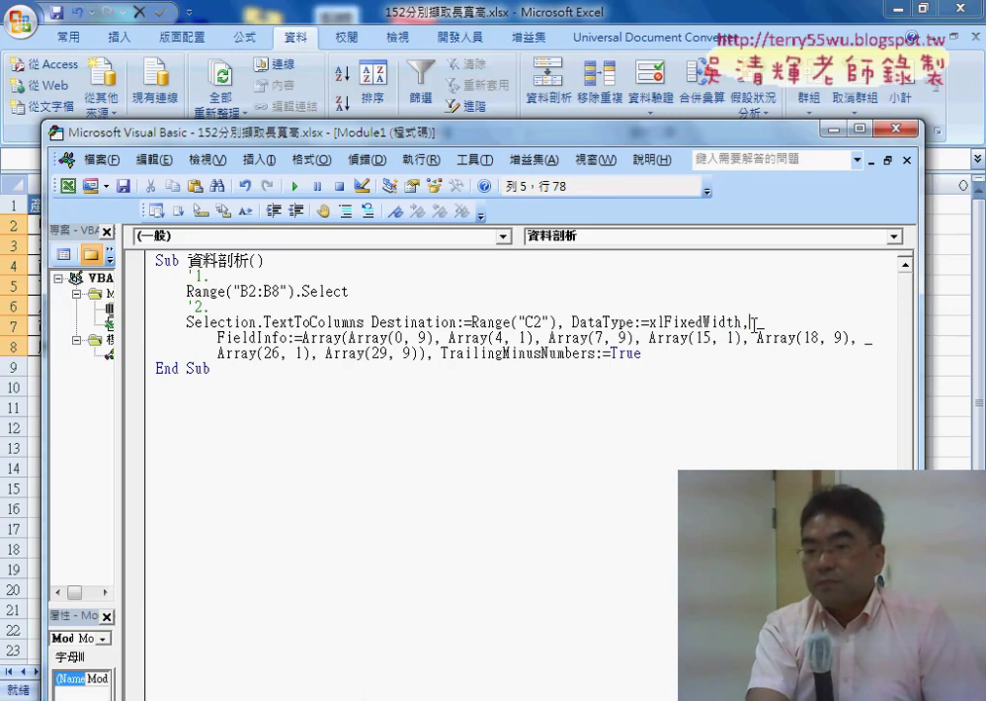
pyautogui.click(782, 323)
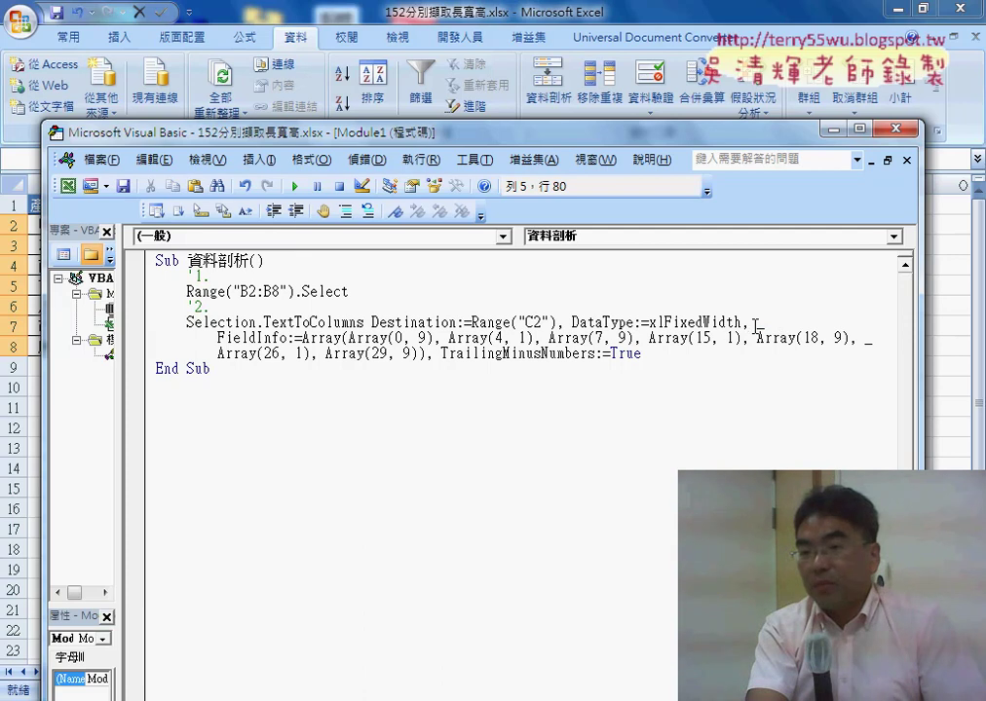
pyautogui.moveTo(751, 323); pyautogui.dragTo(766, 322)
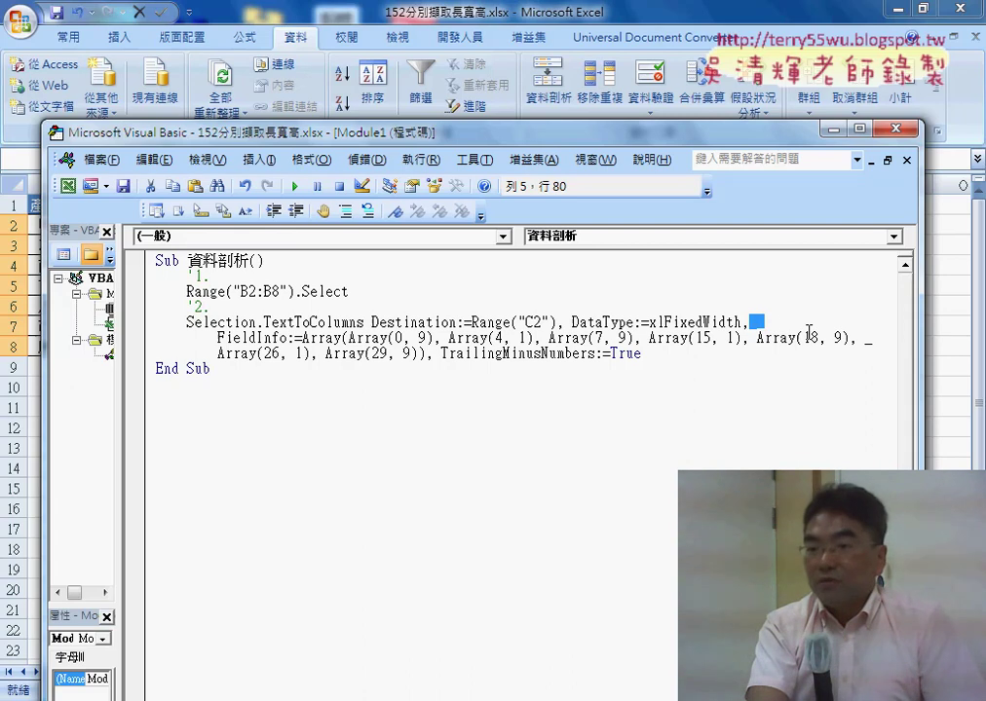
pyautogui.click(772, 322)
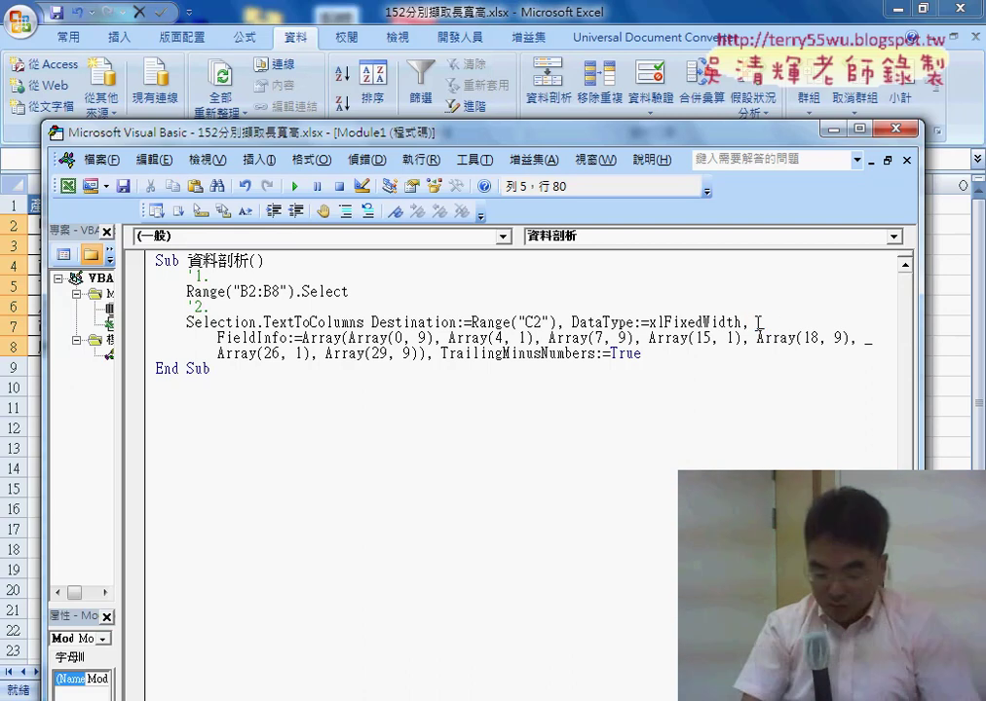
pyautogui.moveTo(756, 322); pyautogui.dragTo(767, 323)
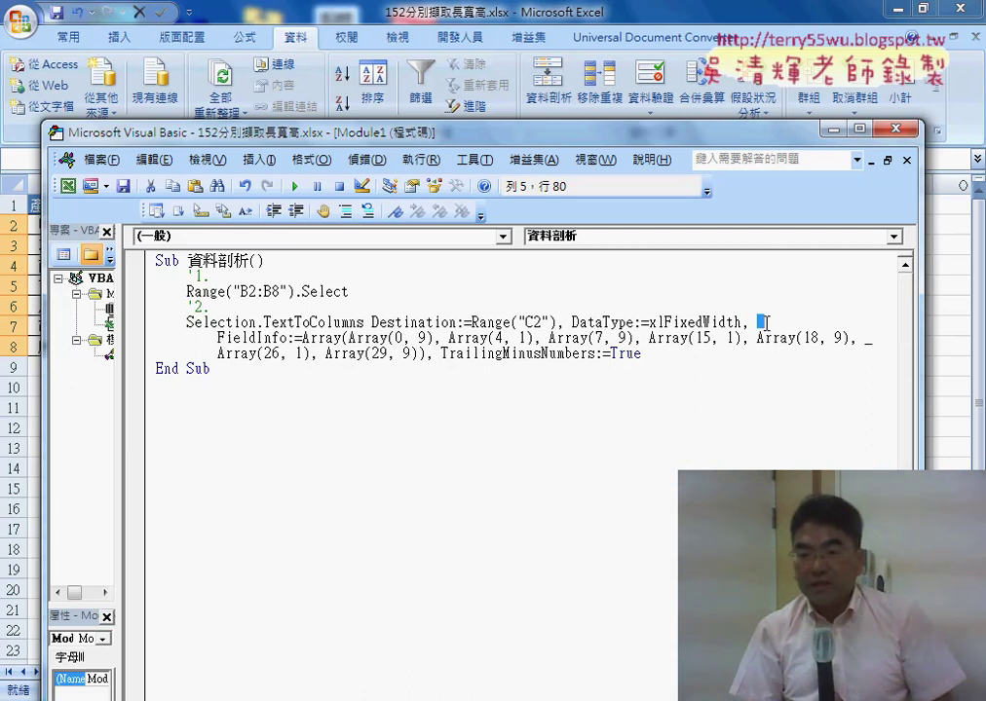
pyautogui.press('Delete')
pyautogui.press('Delete')
pyautogui.press('Delete')
pyautogui.press('Delete')
pyautogui.press('Delete')
pyautogui.press('Delete')
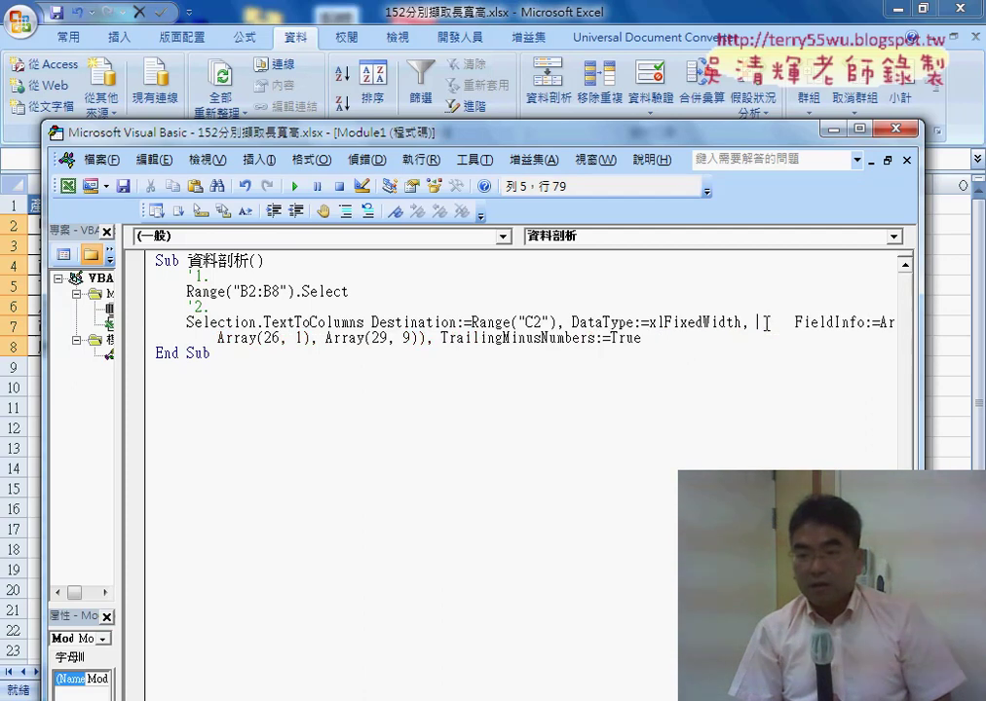
pyautogui.press('Delete')
pyautogui.press('Delete')
pyautogui.press('Delete')
pyautogui.press('Delete')
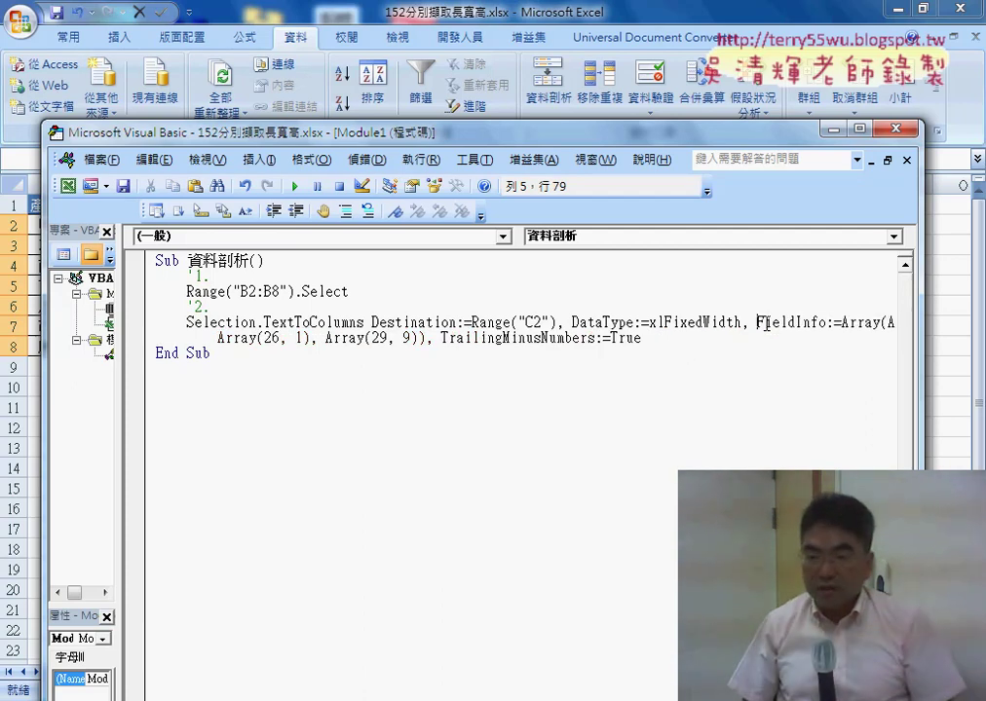
# Wrap the TextToColumns call with a ' _' continuation so FieldInfo starts its own line after xlFixedWidth.
pyautogui.press('Return')
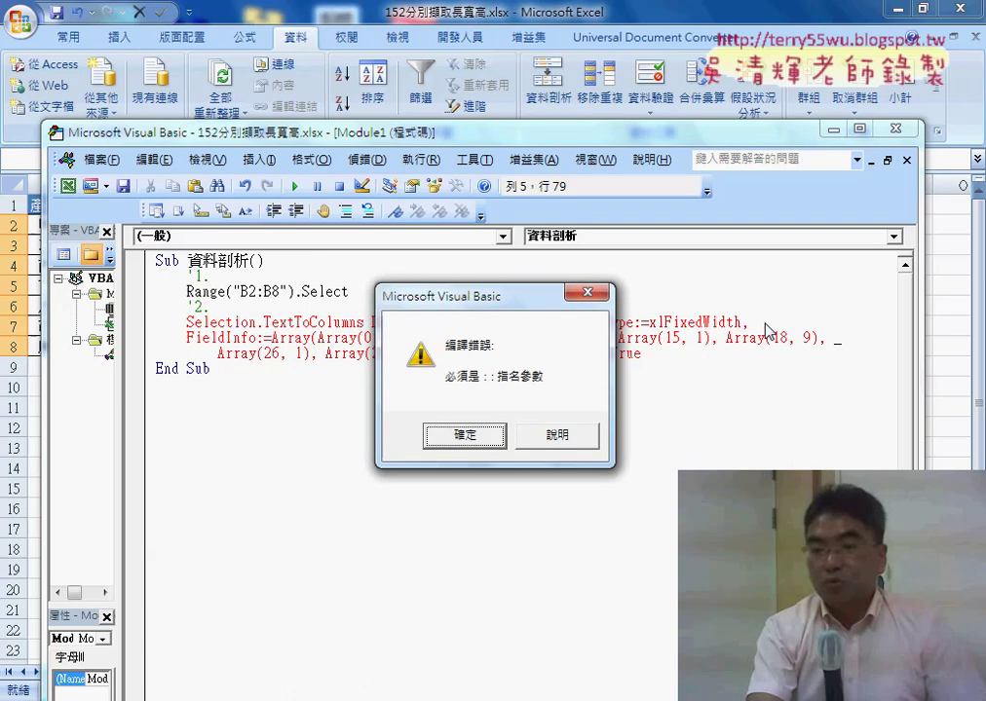
pyautogui.press('Return')
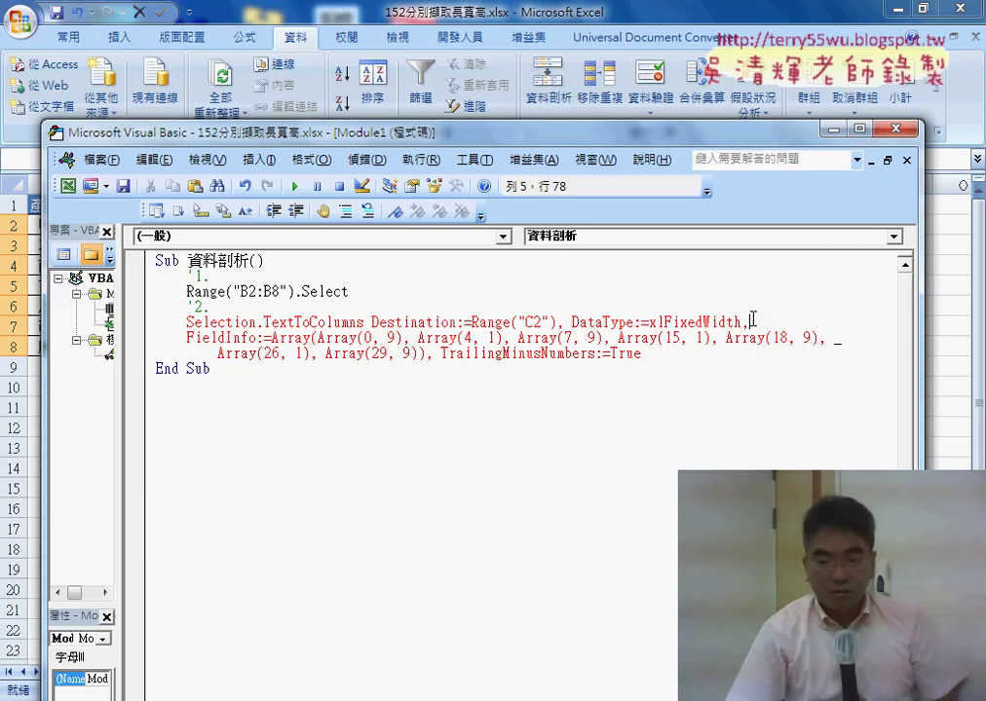
pyautogui.press('Delete')
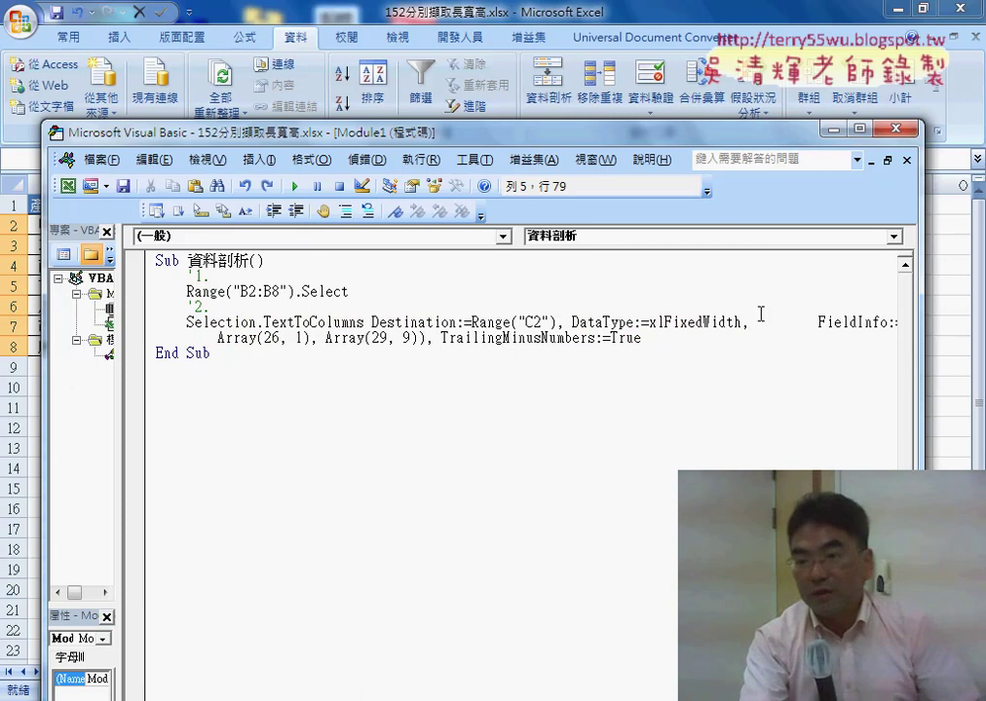
pyautogui.moveTo(753, 321); pyautogui.dragTo(816, 321)
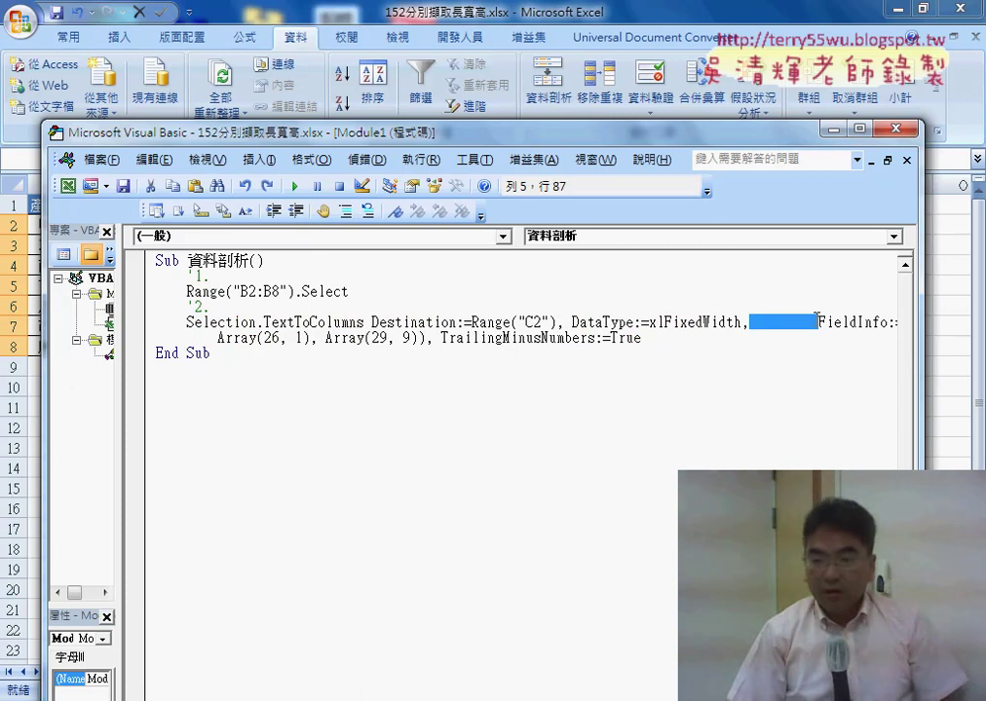
pyautogui.press('Delete')
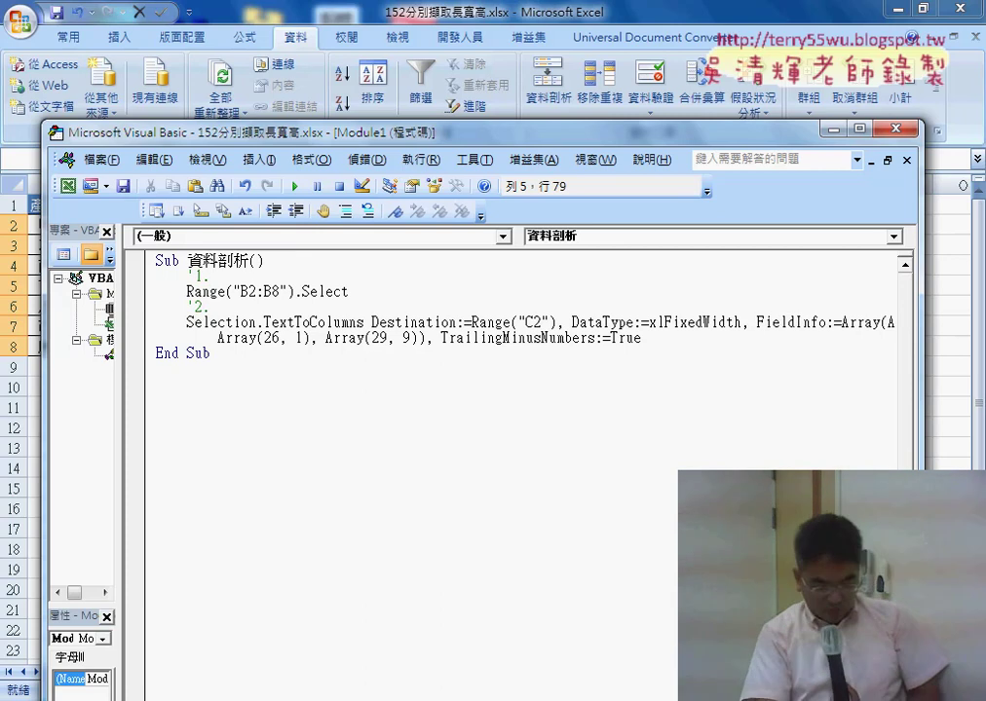
pyautogui.write('_')
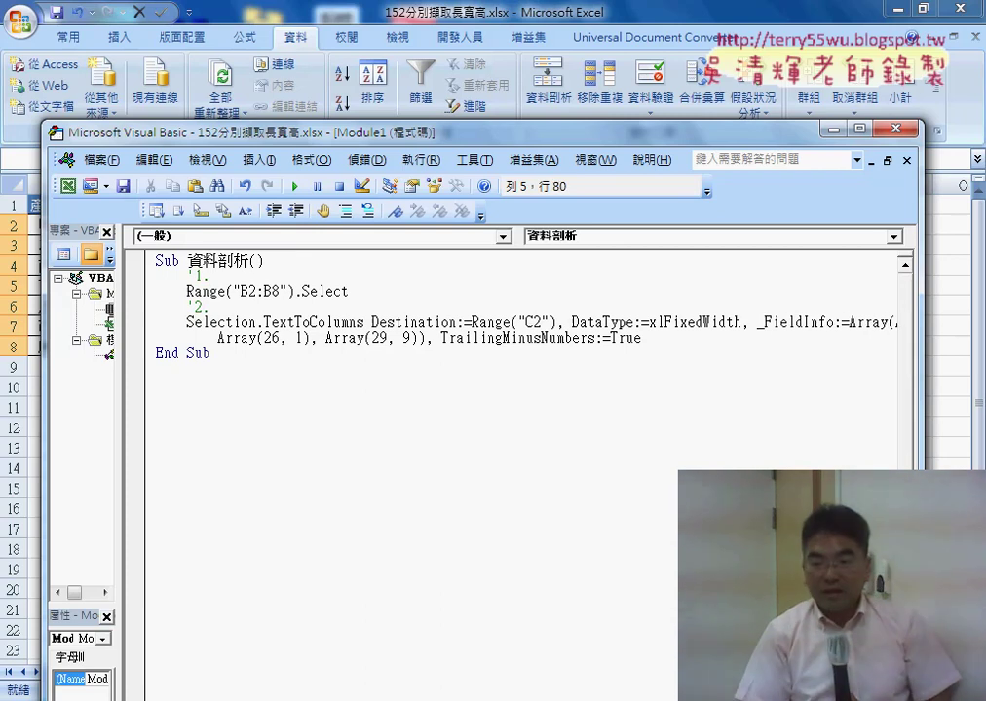
pyautogui.press('Return')
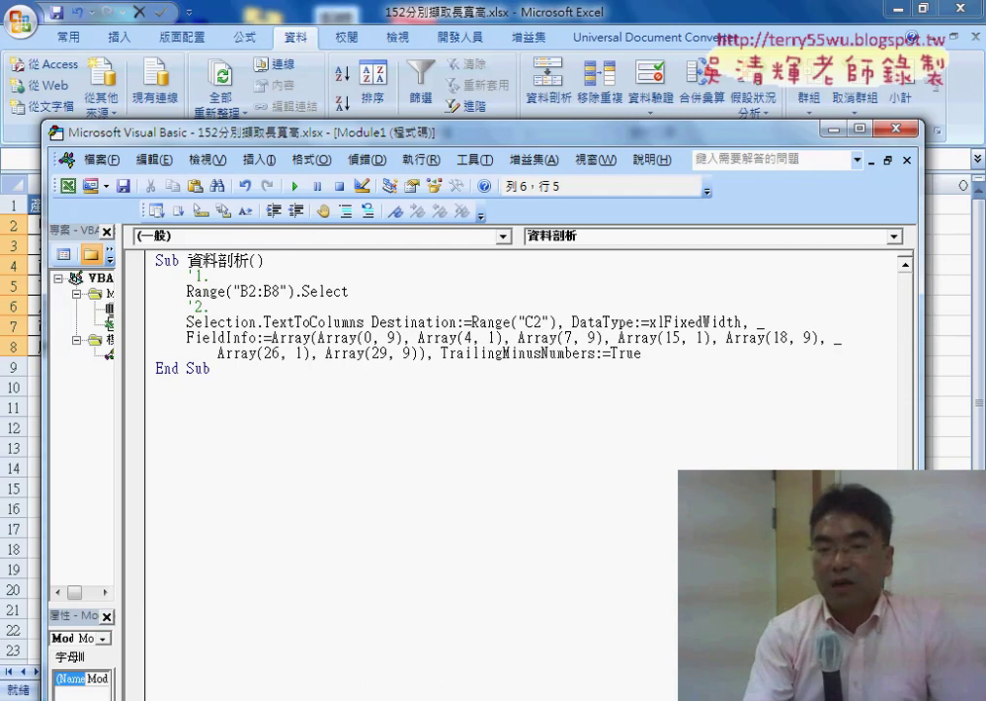
pyautogui.click(684, 416)
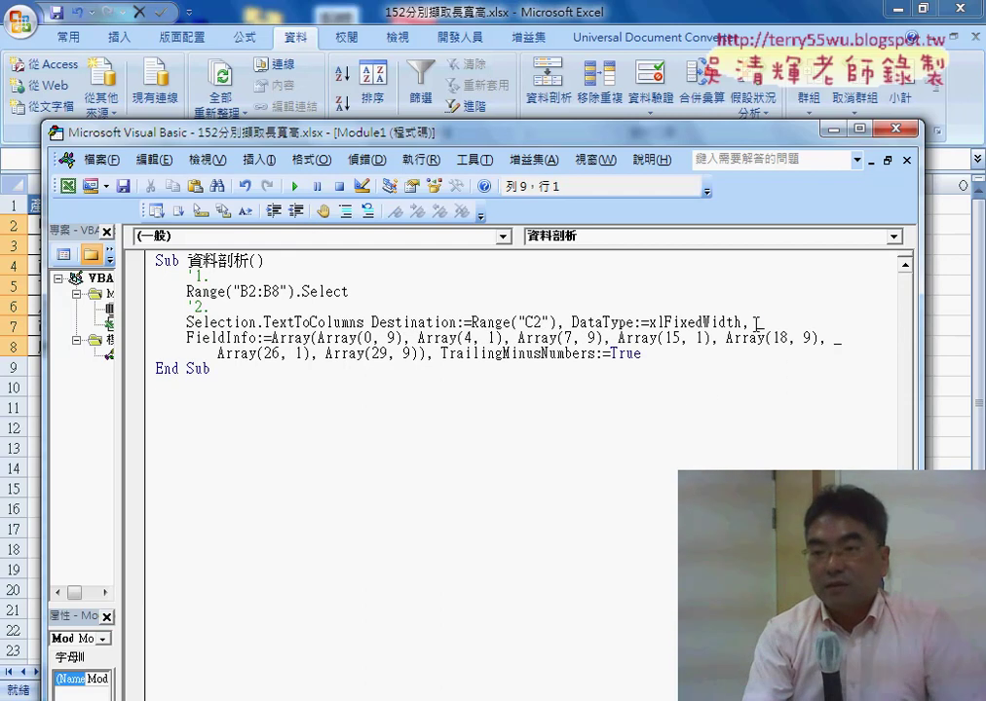
pyautogui.doubleClick(754, 323)
pyautogui.click(199, 338)
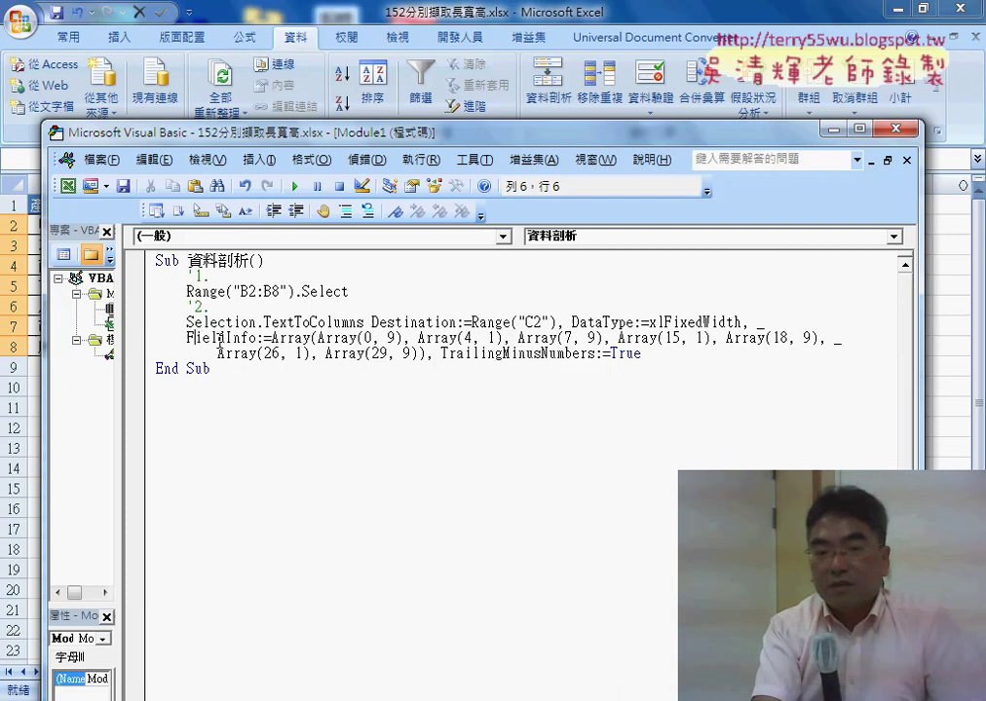
pyautogui.moveTo(233, 338); pyautogui.dragTo(186, 338)
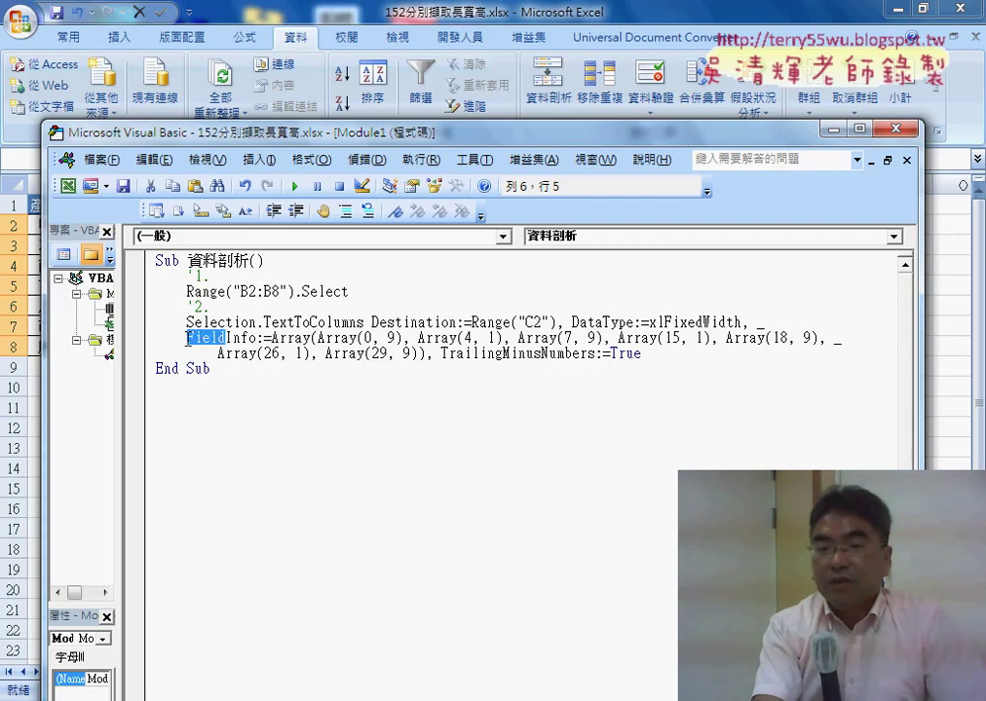
pyautogui.click(233, 338)
pyautogui.click(276, 338)
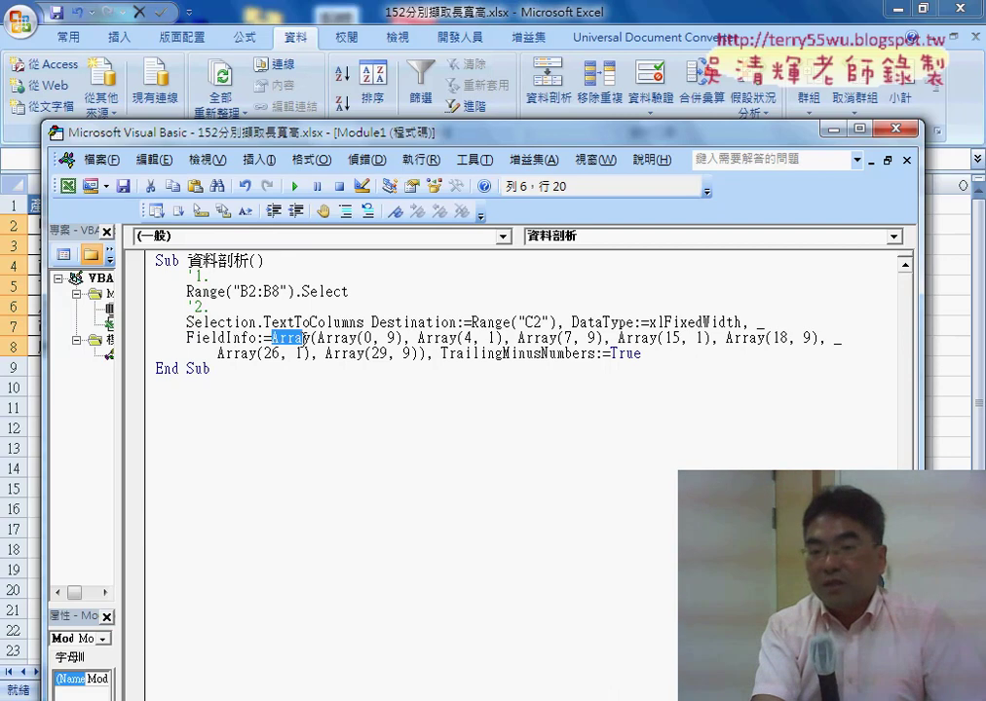
pyautogui.click(353, 338)
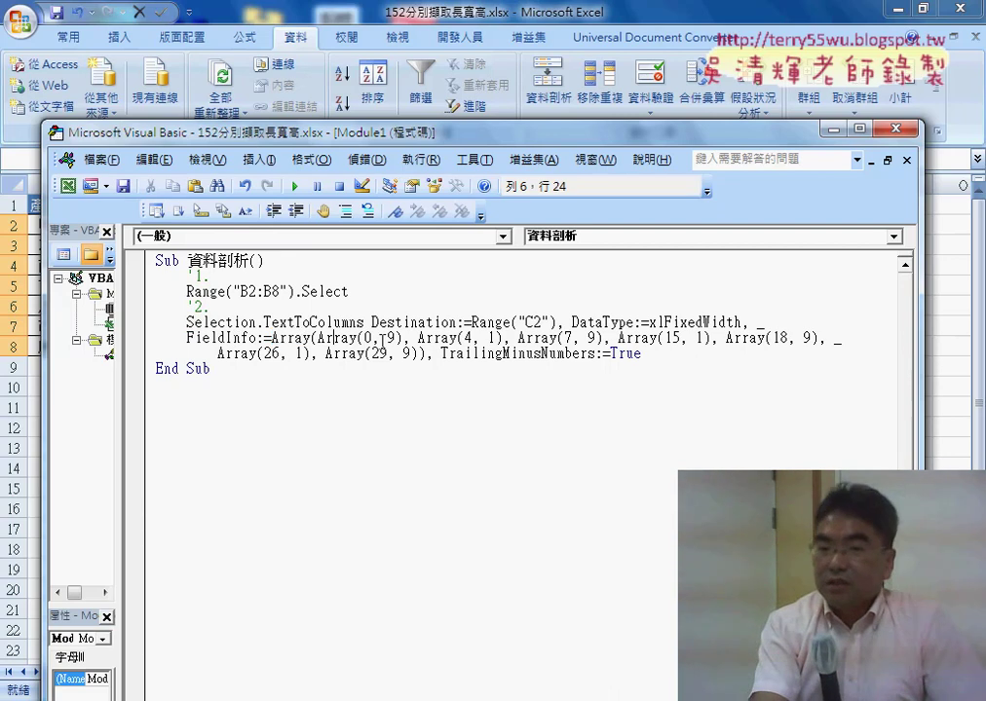
pyautogui.doubleClick(368, 338)
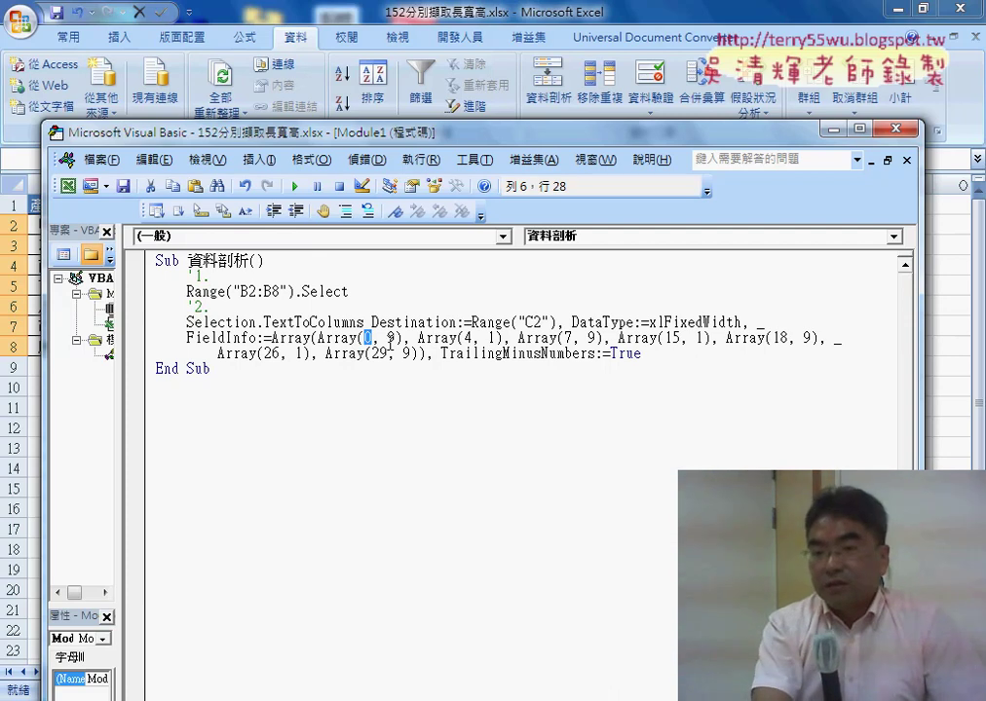
pyautogui.doubleClick(391, 338)
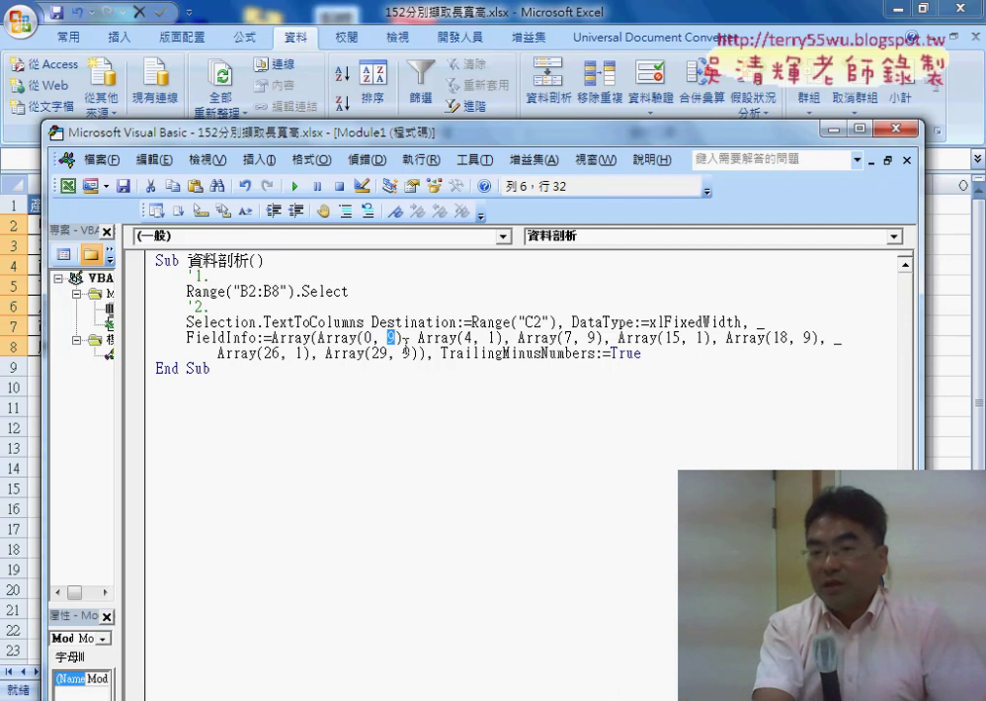
pyautogui.doubleClick(494, 338)
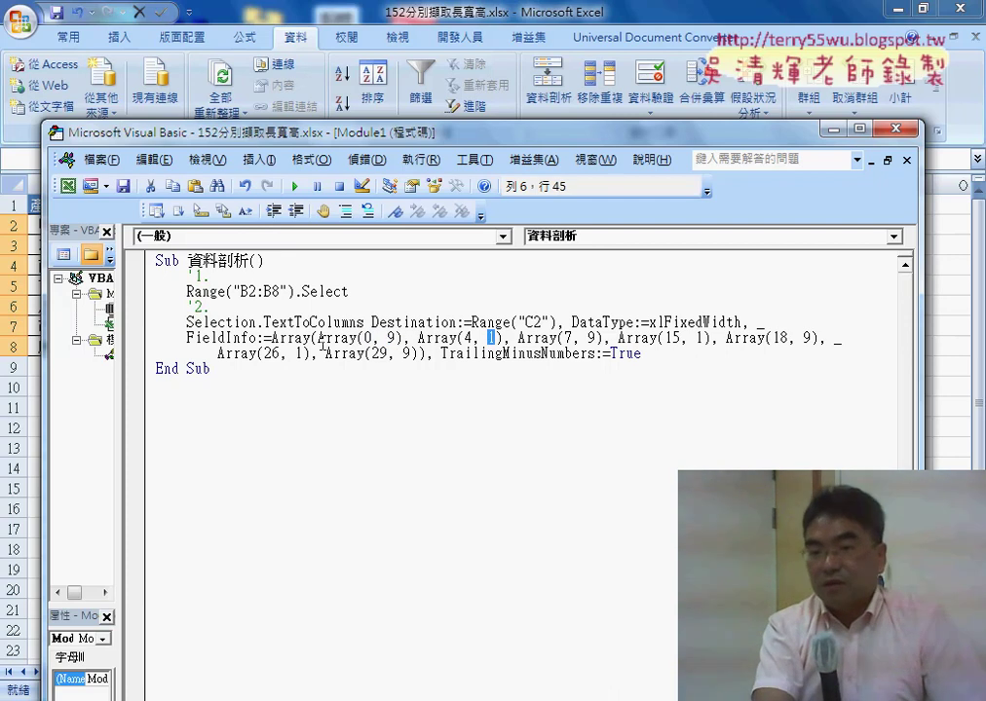
pyautogui.click(474, 338)
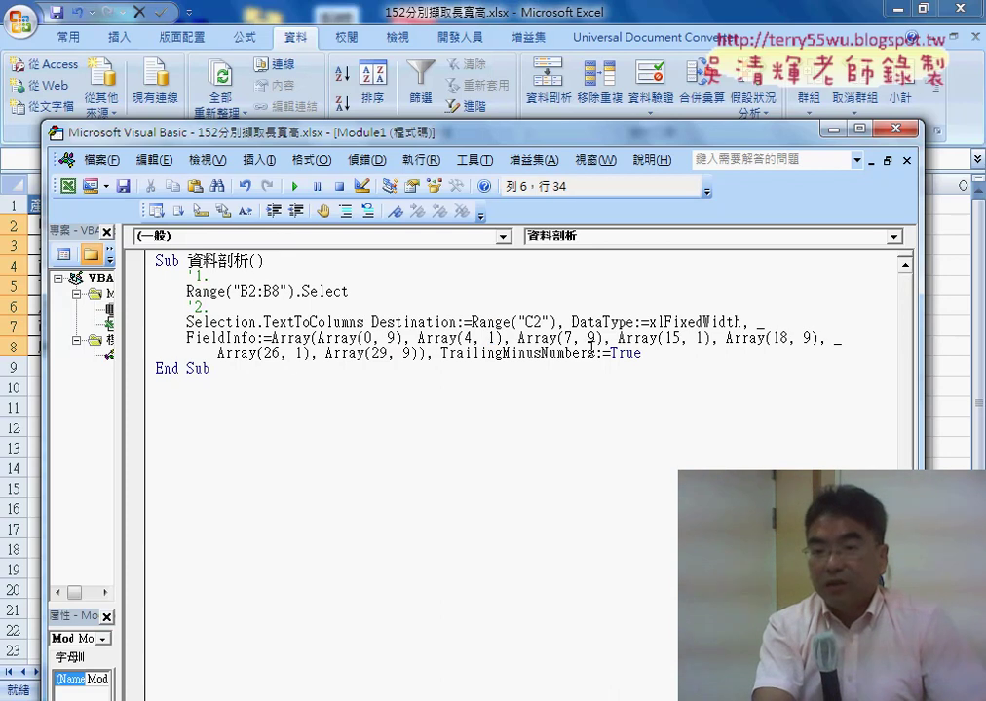
pyautogui.moveTo(418, 352); pyautogui.dragTo(318, 337)
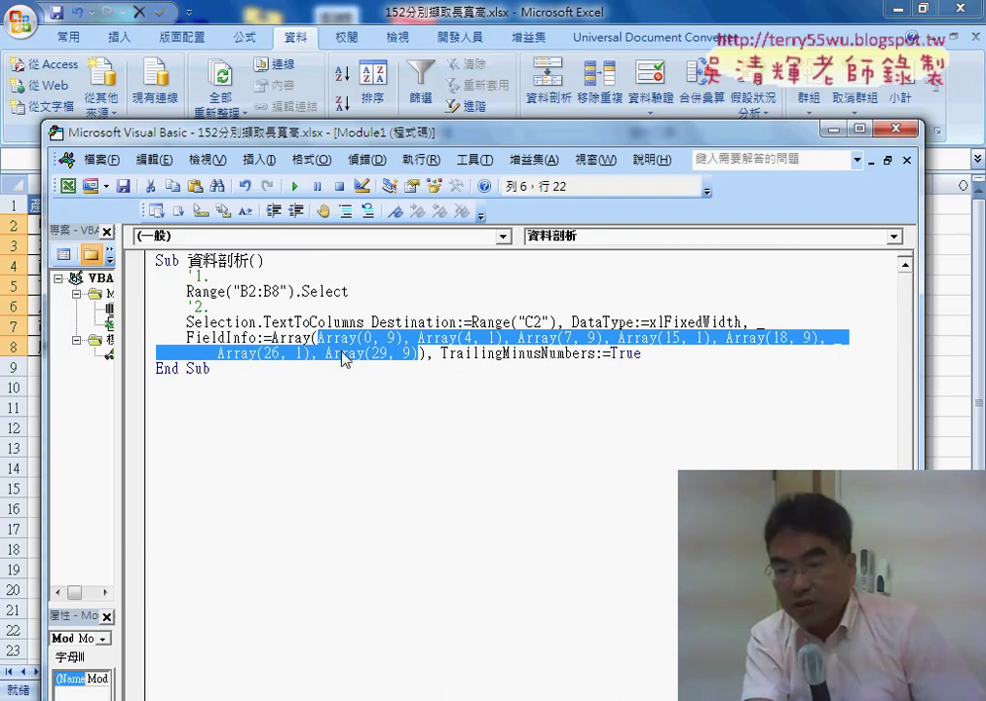
pyautogui.moveTo(640, 353); pyautogui.dragTo(441, 354)
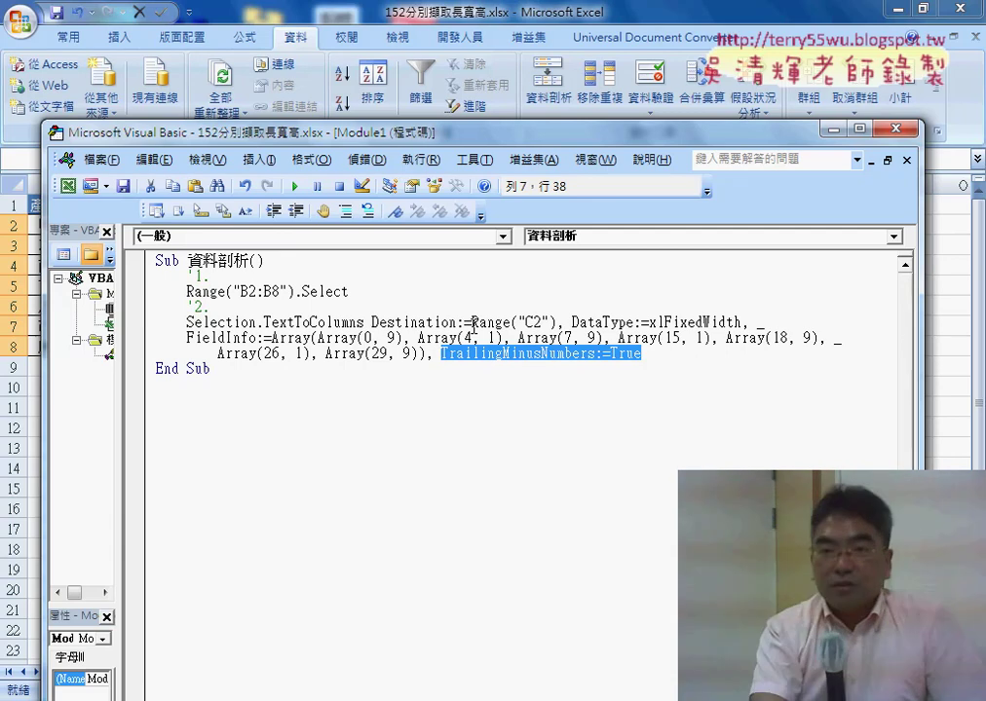
pyautogui.hotkey('alt', 'F11')
# Start recording a new macro named 清除 from the Developer tab.
pyautogui.click(470, 346)
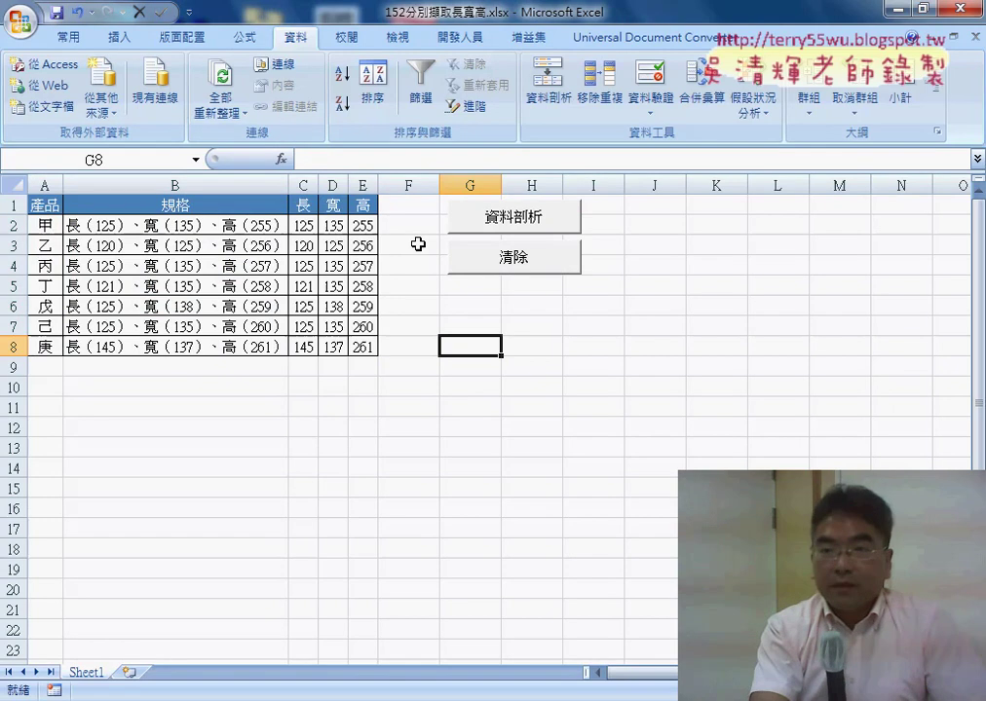
pyautogui.click(457, 37)
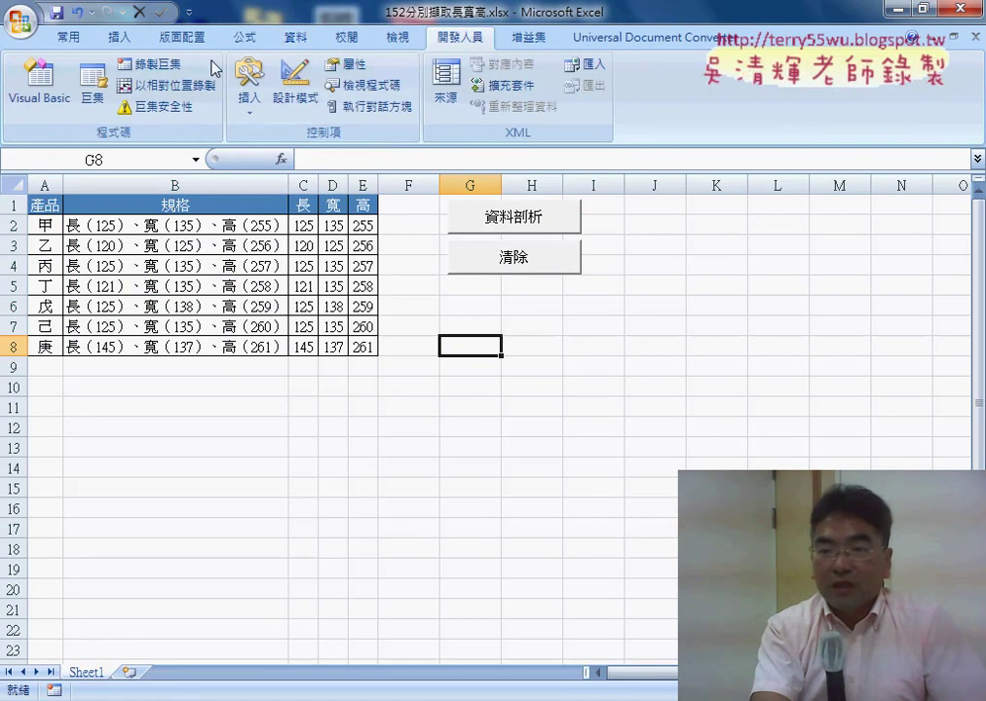
pyautogui.click(156, 68)
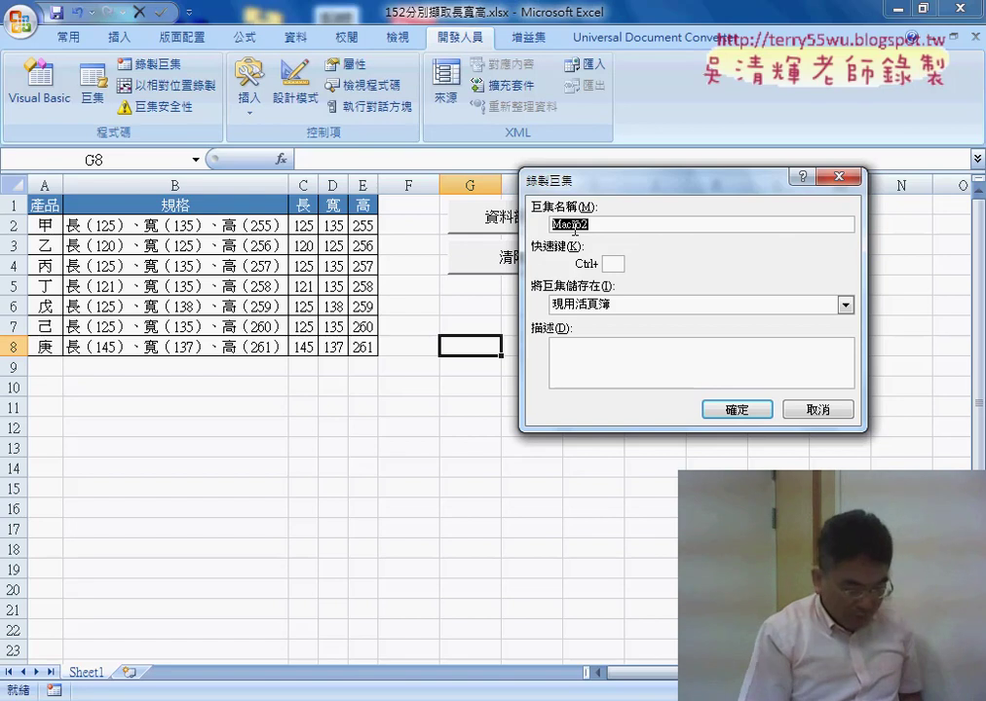
pyautogui.write('f')
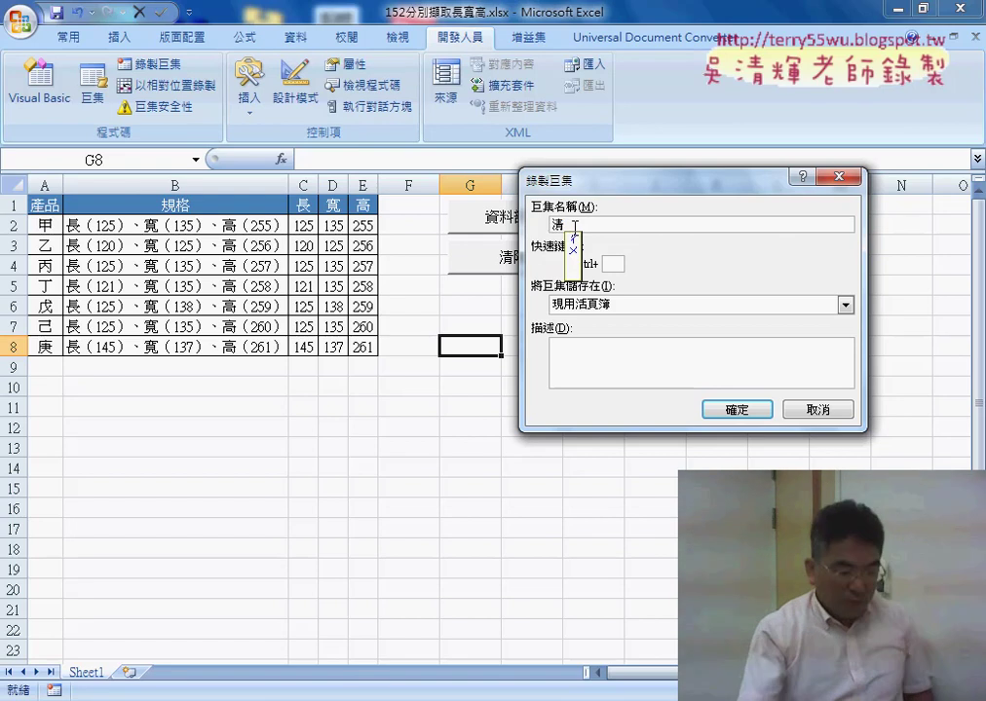
pyautogui.write('除')
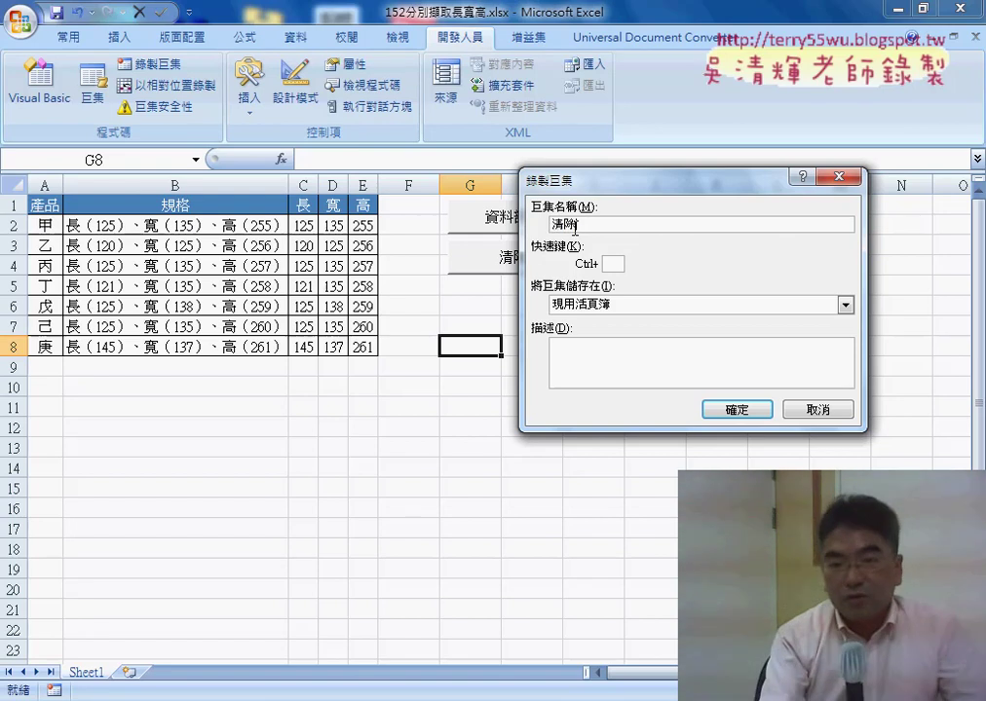
pyautogui.click(740, 409)
# Clear the values in C2:E8, stop recording, and bring up the Macros list.
pyautogui.moveTo(302, 226); pyautogui.dragTo(369, 346)
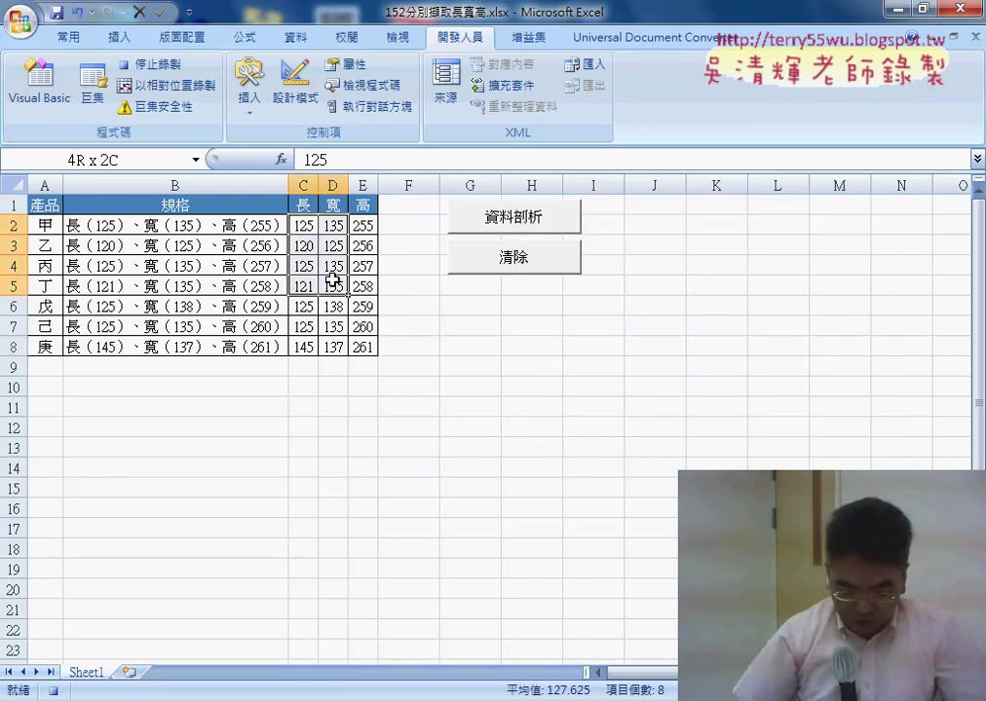
pyautogui.press('Delete')
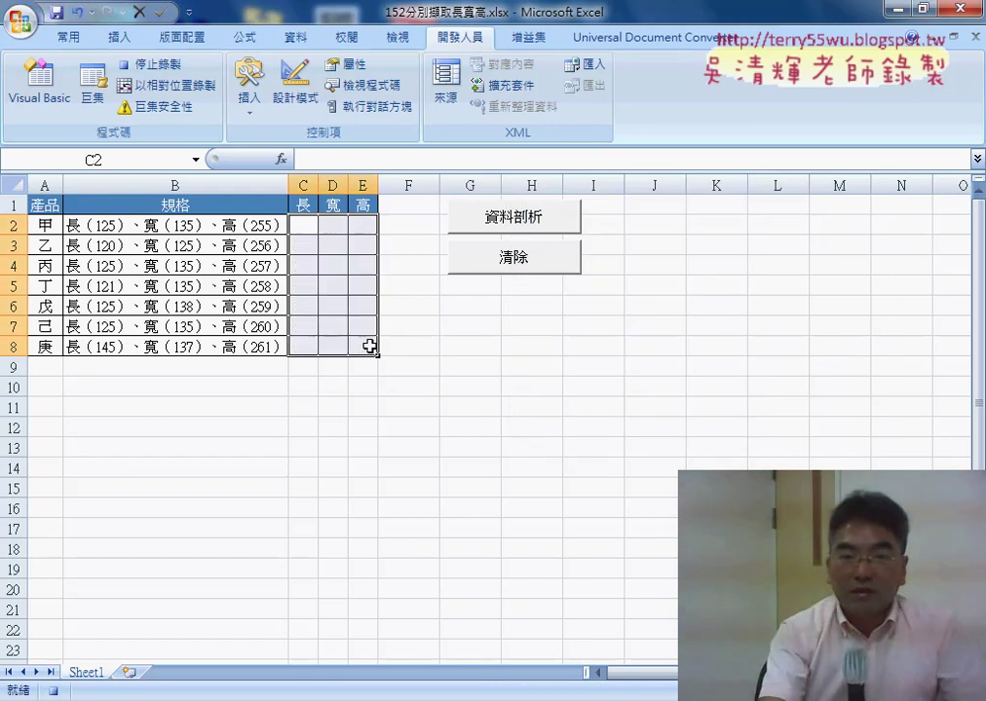
pyautogui.click(146, 65)
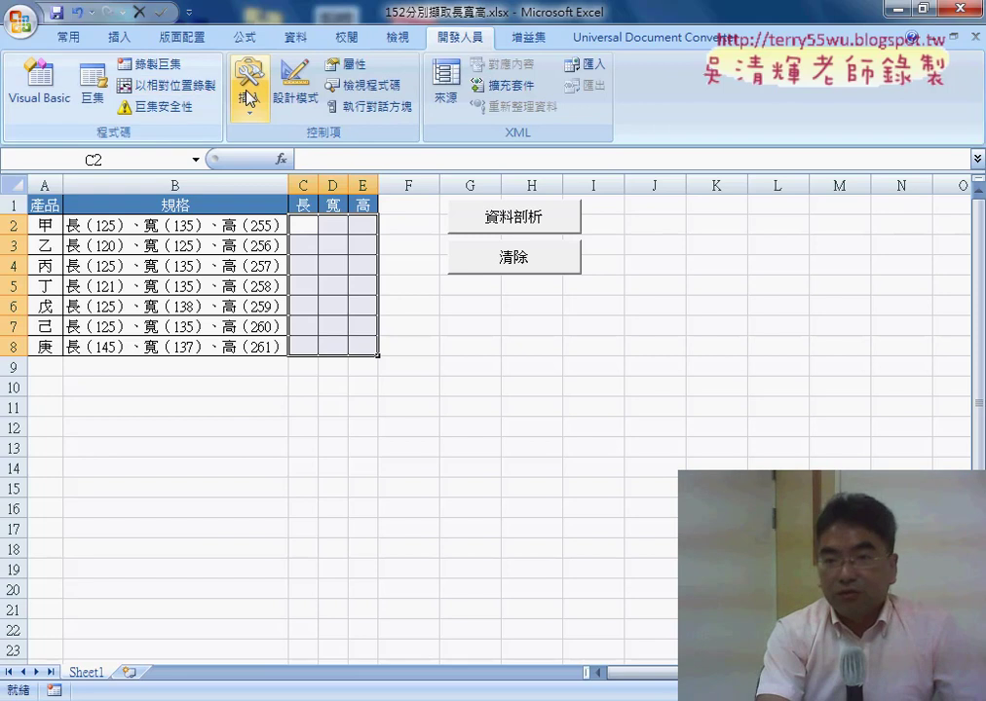
pyautogui.click(93, 92)
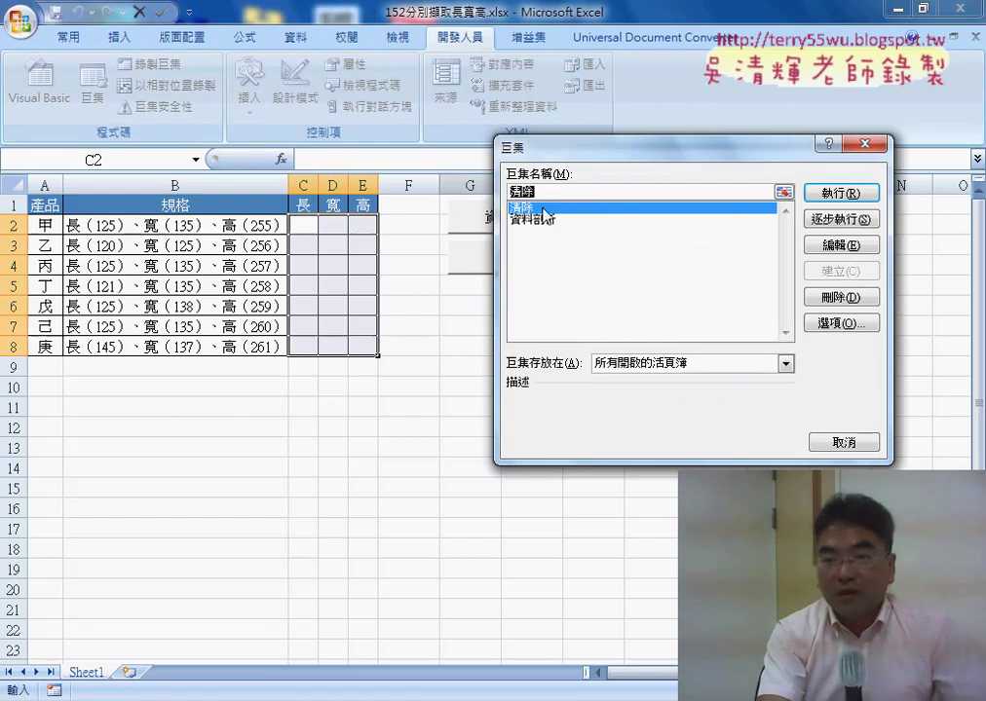
# Replace the generated comments in Sub 清除 with '1. and '2. step comment lines.
pyautogui.click(843, 245)
pyautogui.moveTo(573, 142); pyautogui.dragTo(603, 64)
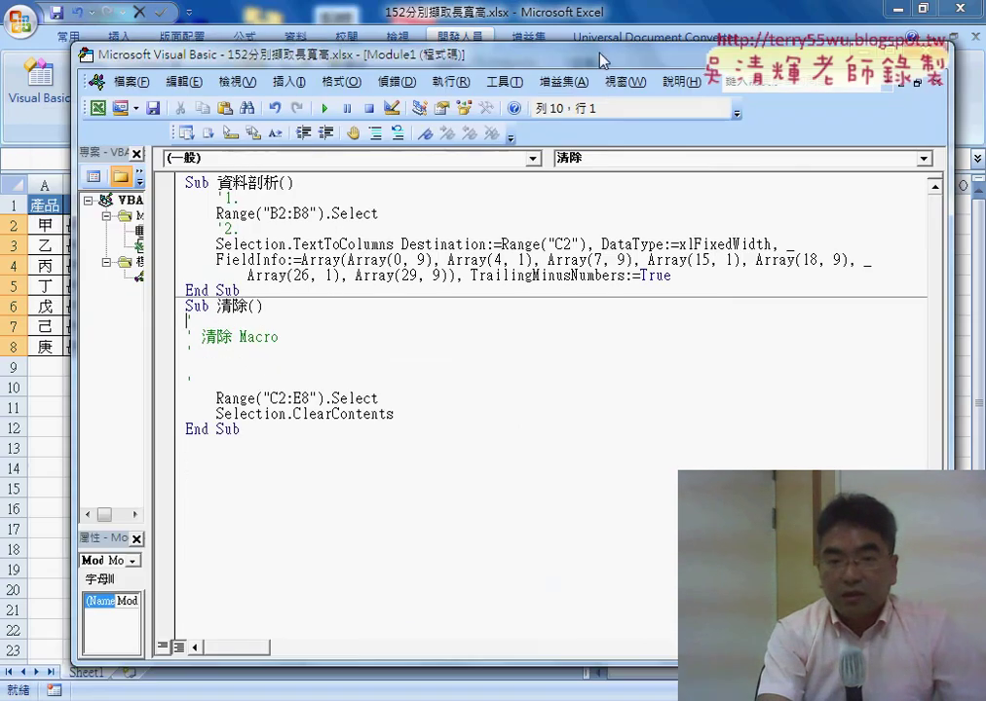
pyautogui.moveTo(253, 383); pyautogui.dragTo(189, 325)
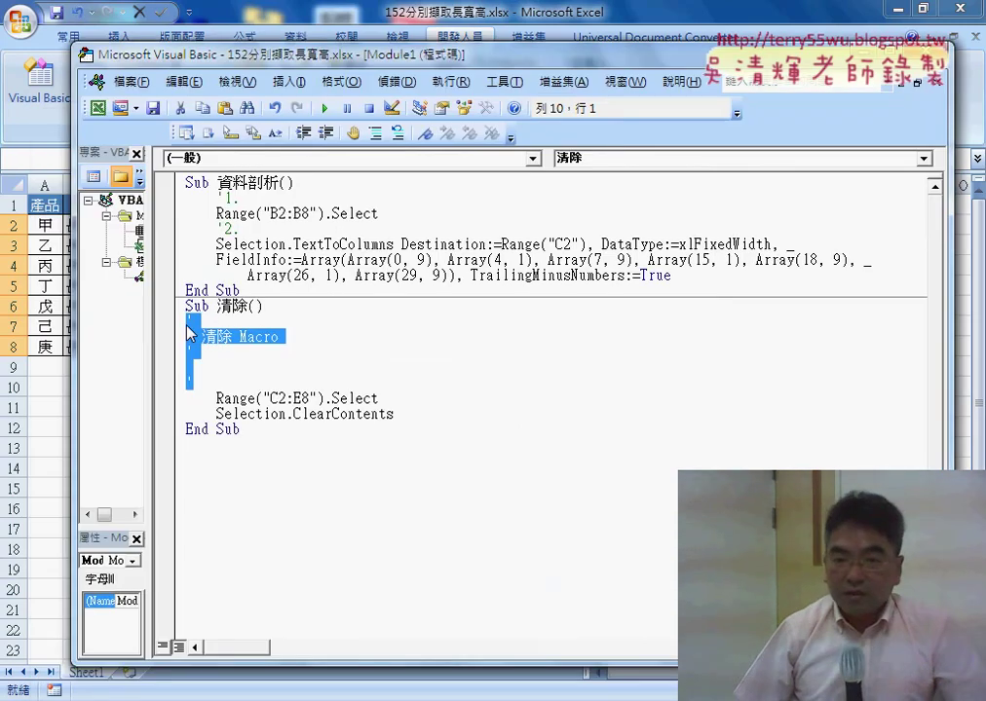
pyautogui.press('Delete')
pyautogui.press('Delete')
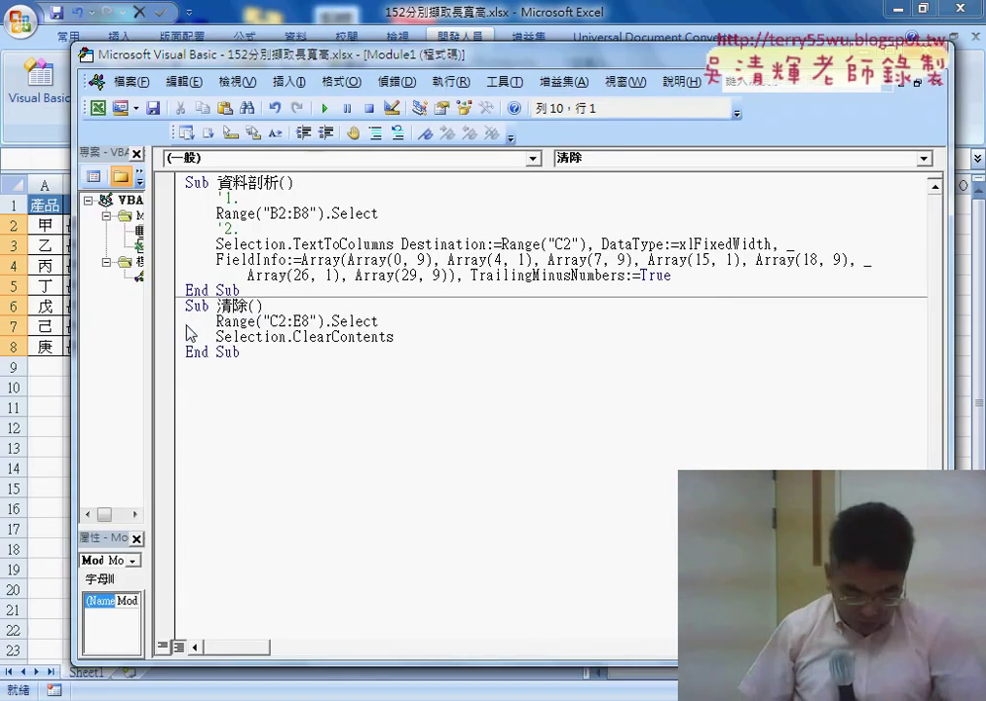
pyautogui.press('Return')
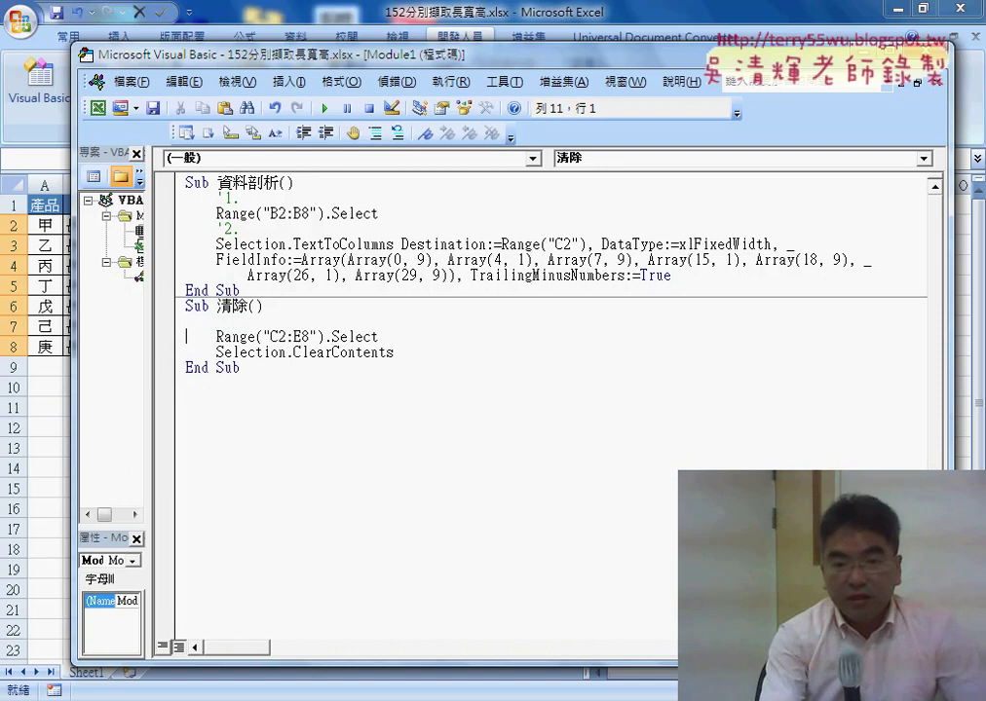
pyautogui.click(245, 320)
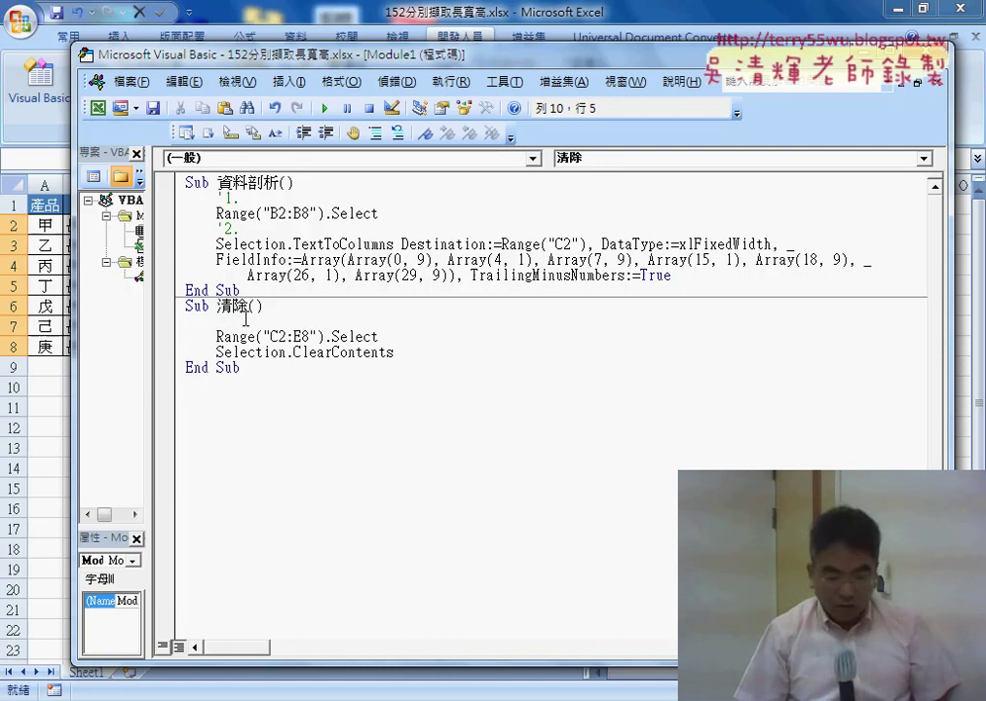
pyautogui.write("'1.")
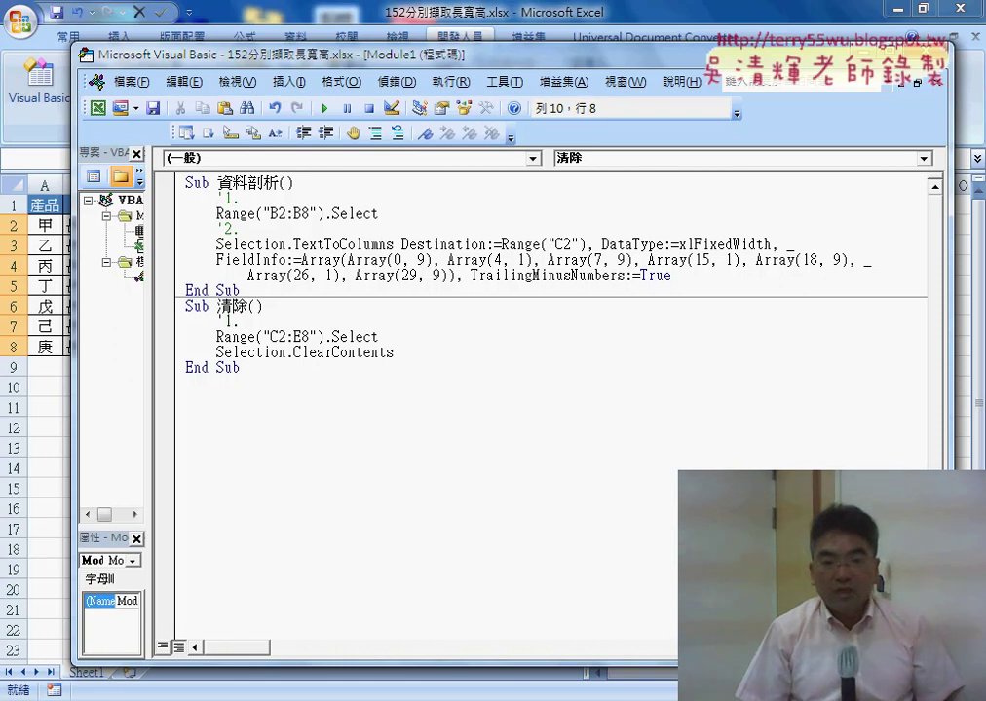
pyautogui.press('Down')
pyautogui.press('End')
pyautogui.press('Return')
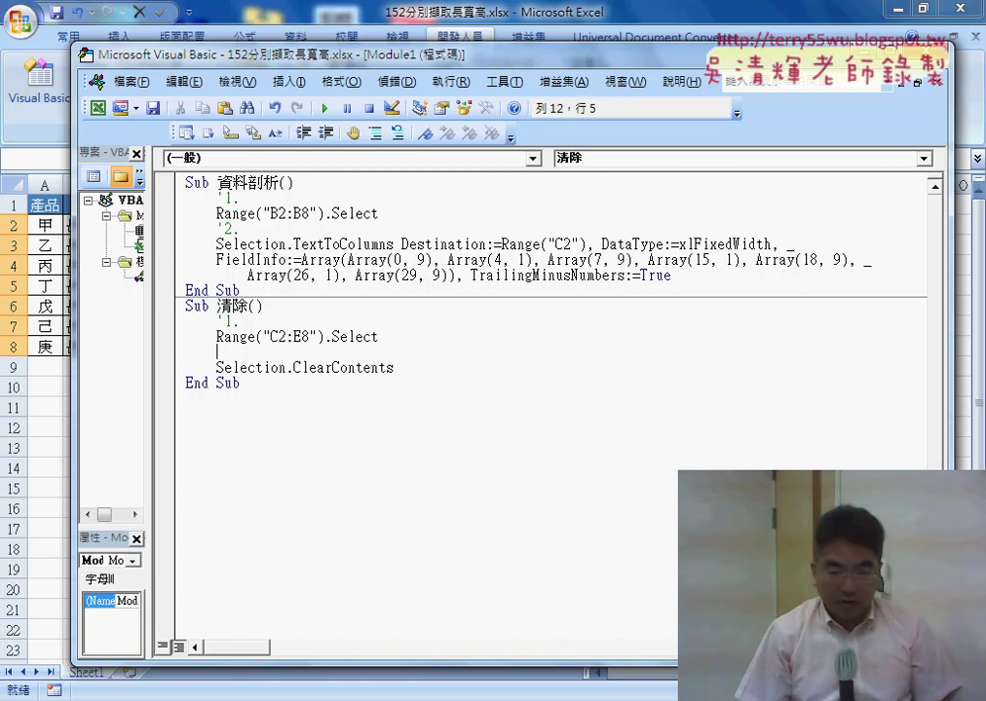
pyautogui.write("'2.")
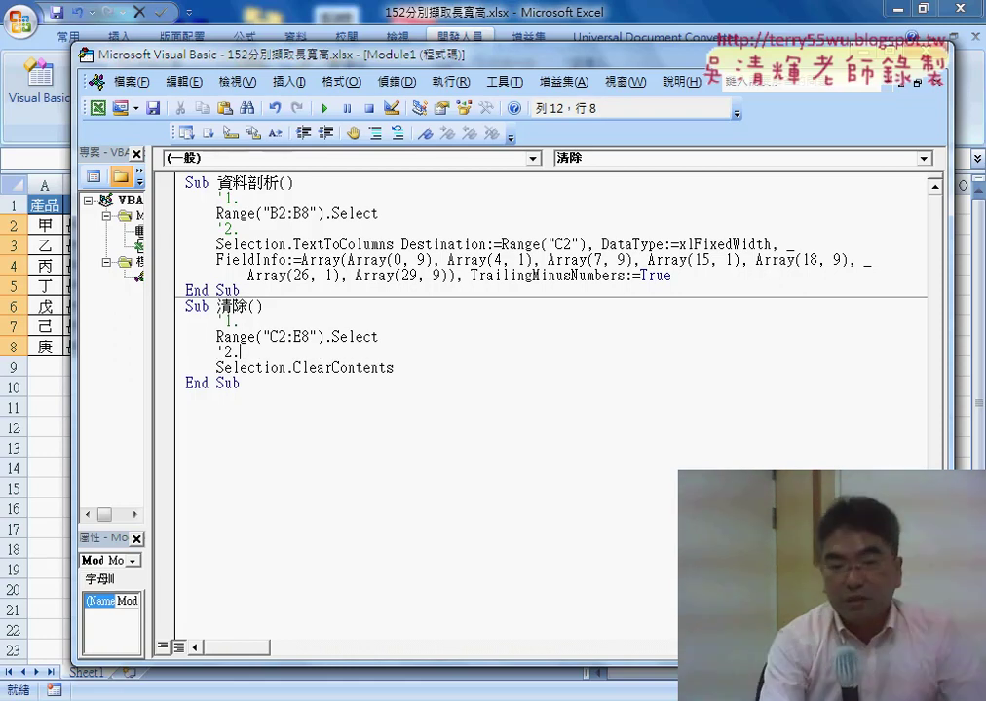
# Compare against the 資料剖析 step comments and check the Range("C2:E8").Select statement.
pyautogui.moveTo(253, 199); pyautogui.dragTo(216, 199)
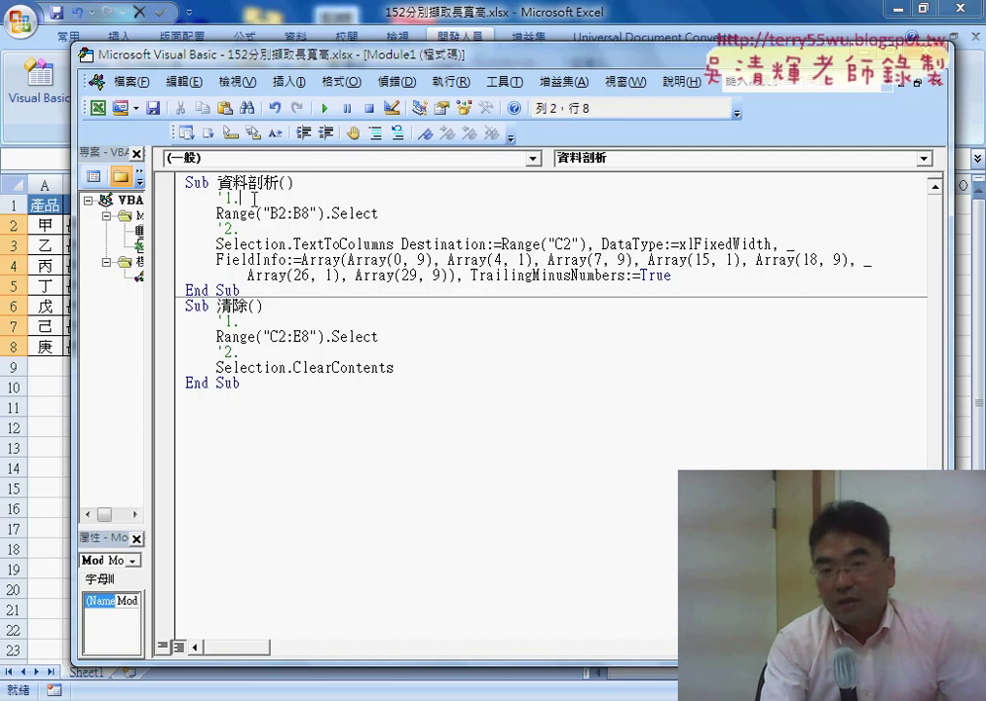
pyautogui.click(248, 199)
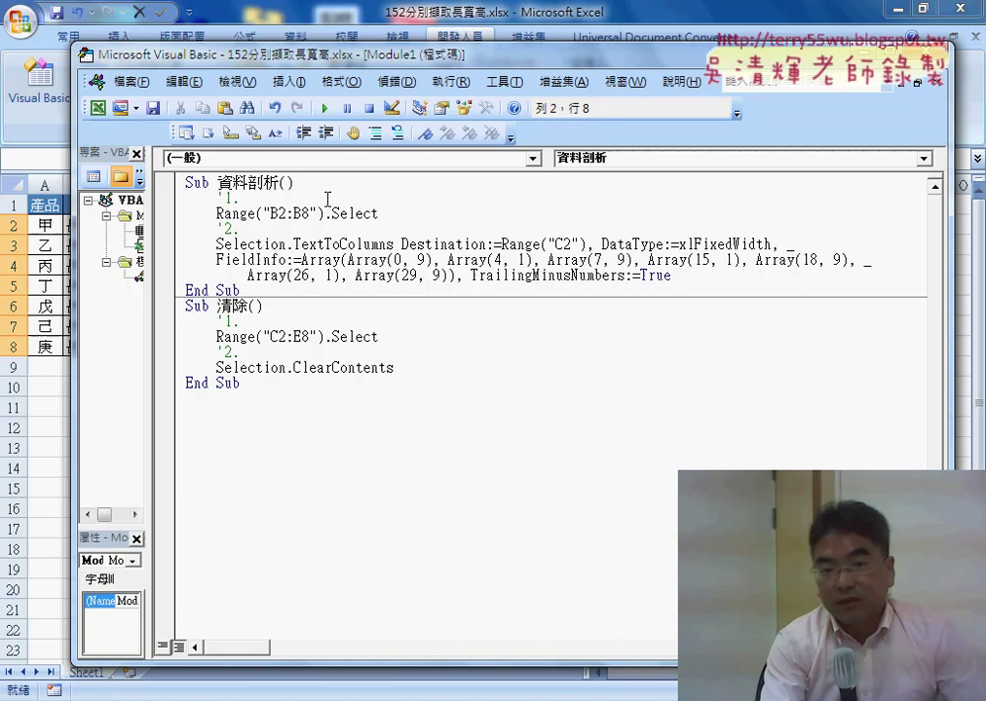
pyautogui.click(271, 324)
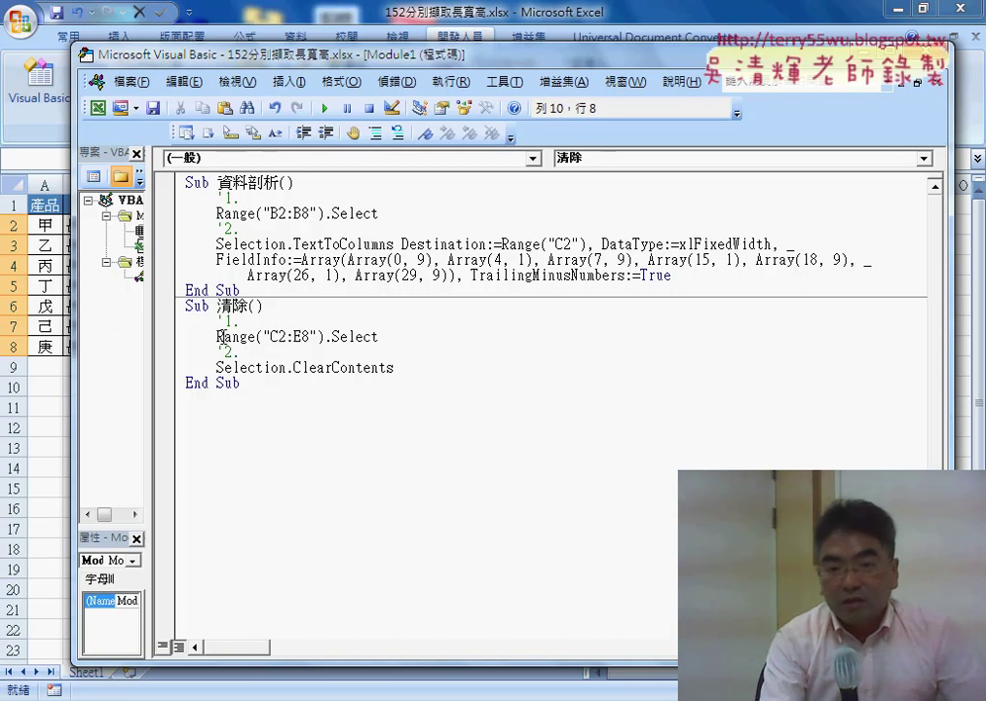
pyautogui.moveTo(217, 336); pyautogui.dragTo(379, 337)
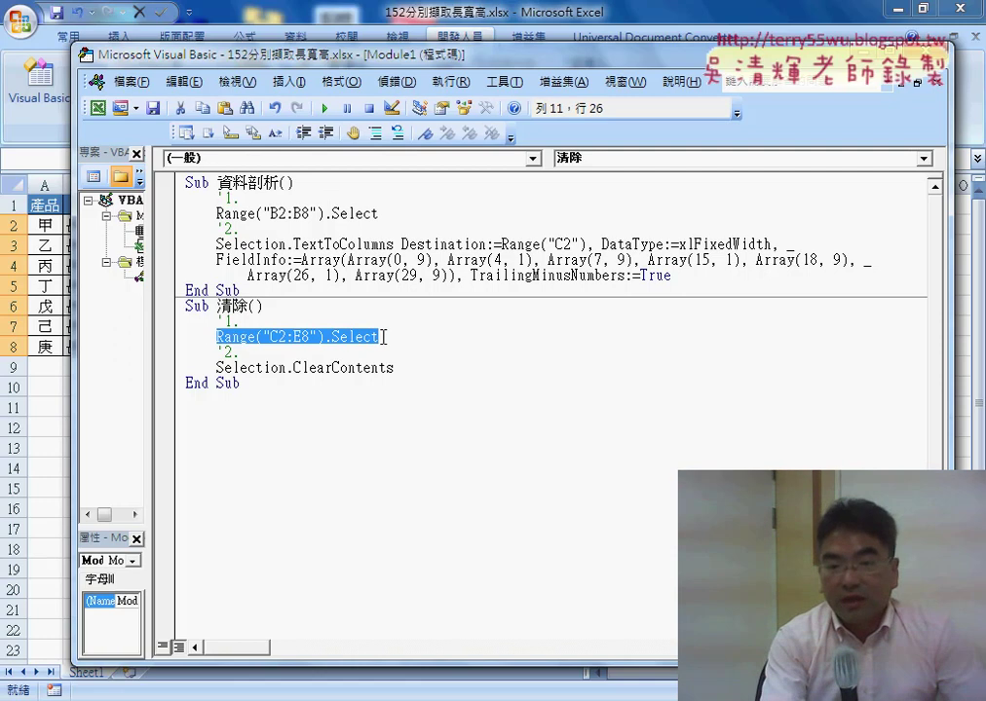
pyautogui.click(267, 320)
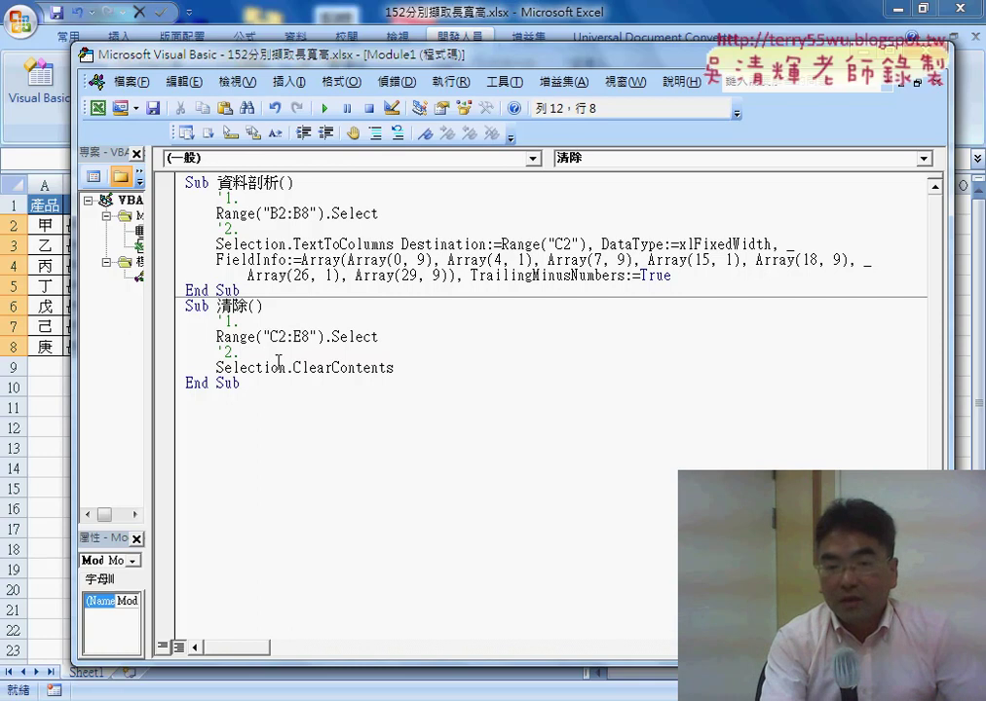
# Try shortening ClearContents to Clear, then undo to keep Selection.ClearContents unchanged.
pyautogui.moveTo(288, 368); pyautogui.dragTo(394, 370)
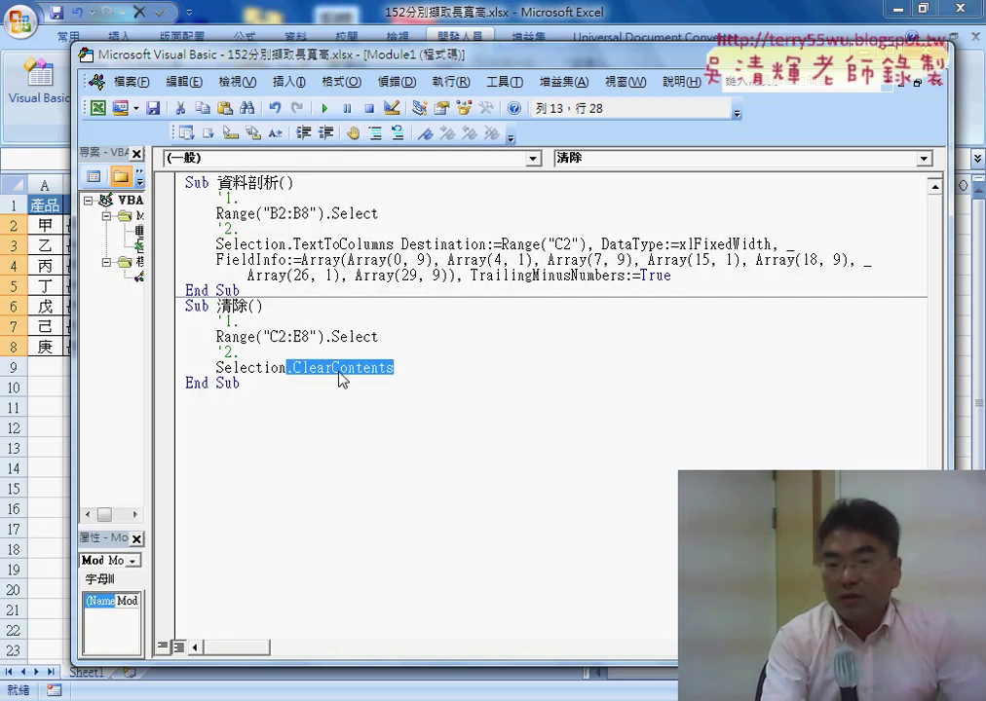
pyautogui.moveTo(393, 369); pyautogui.dragTo(288, 368)
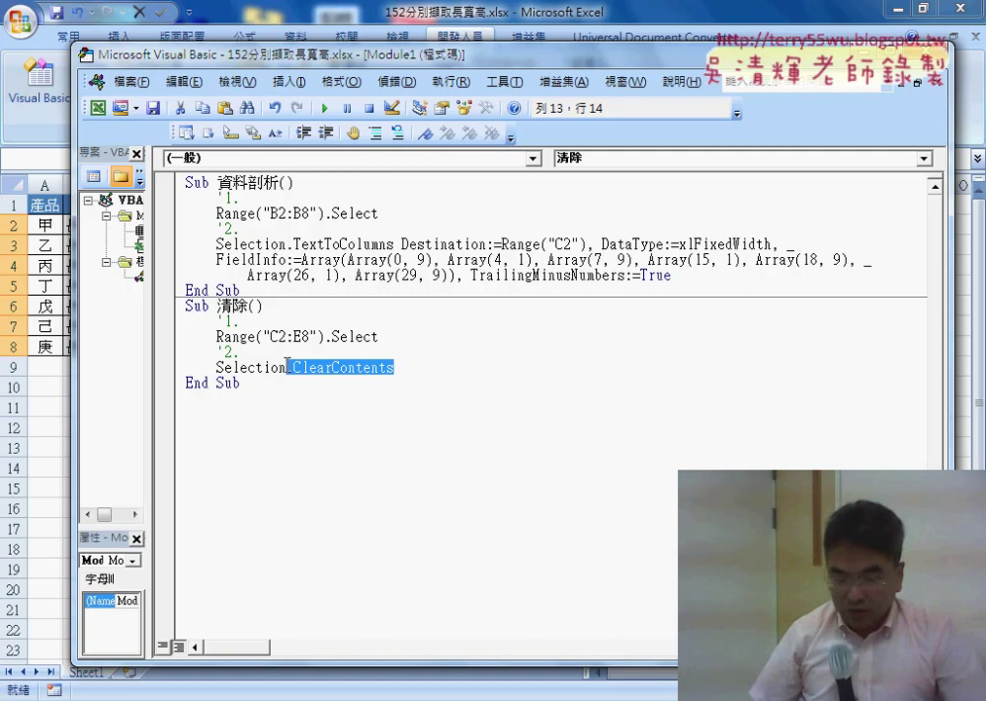
pyautogui.write('.')
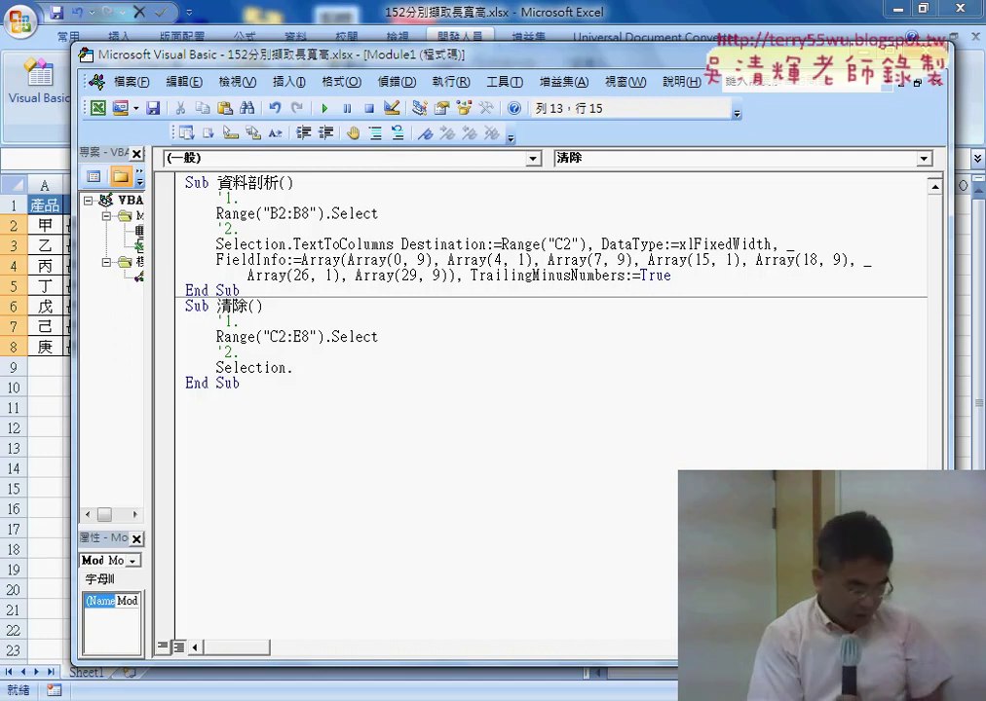
pyautogui.hotkey('ctrl', 'z')
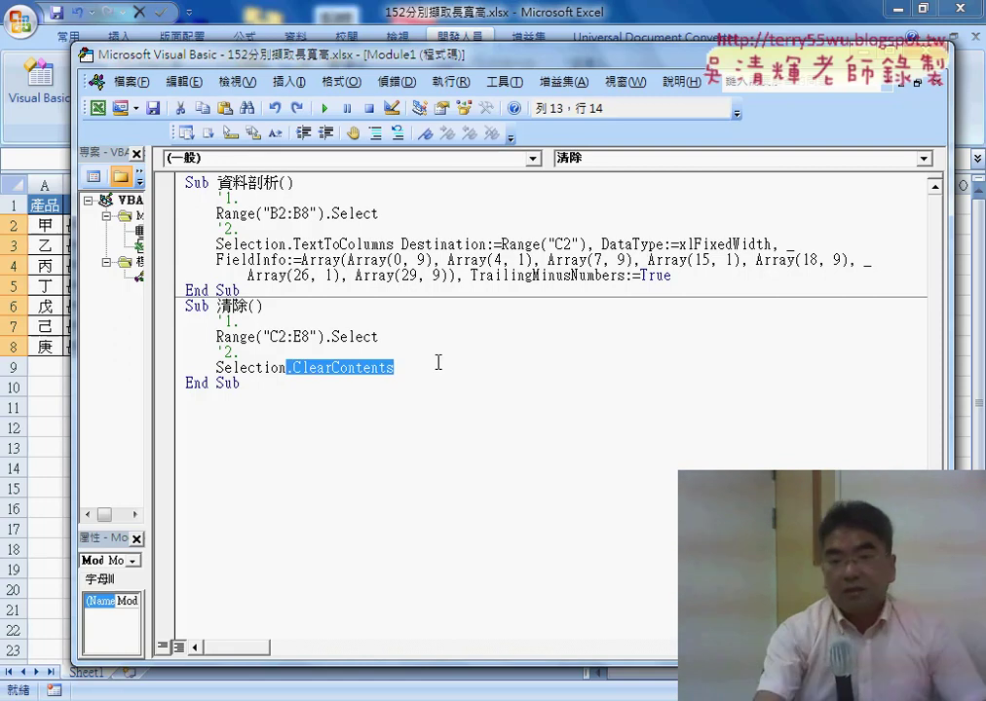
pyautogui.click(377, 378)
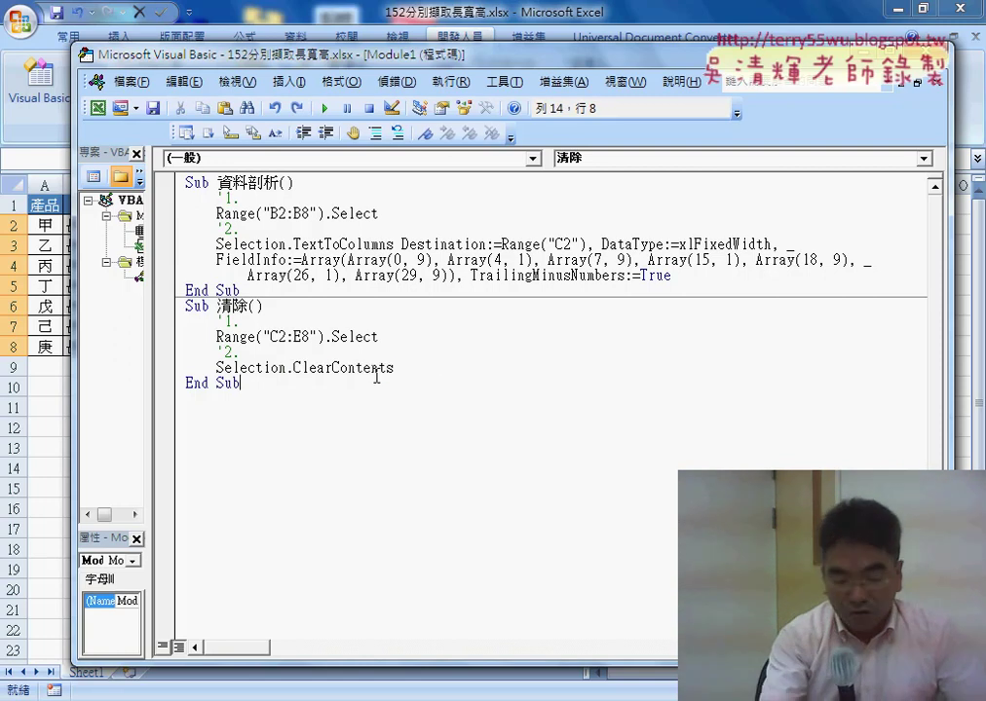
pyautogui.moveTo(332, 367); pyautogui.dragTo(411, 367)
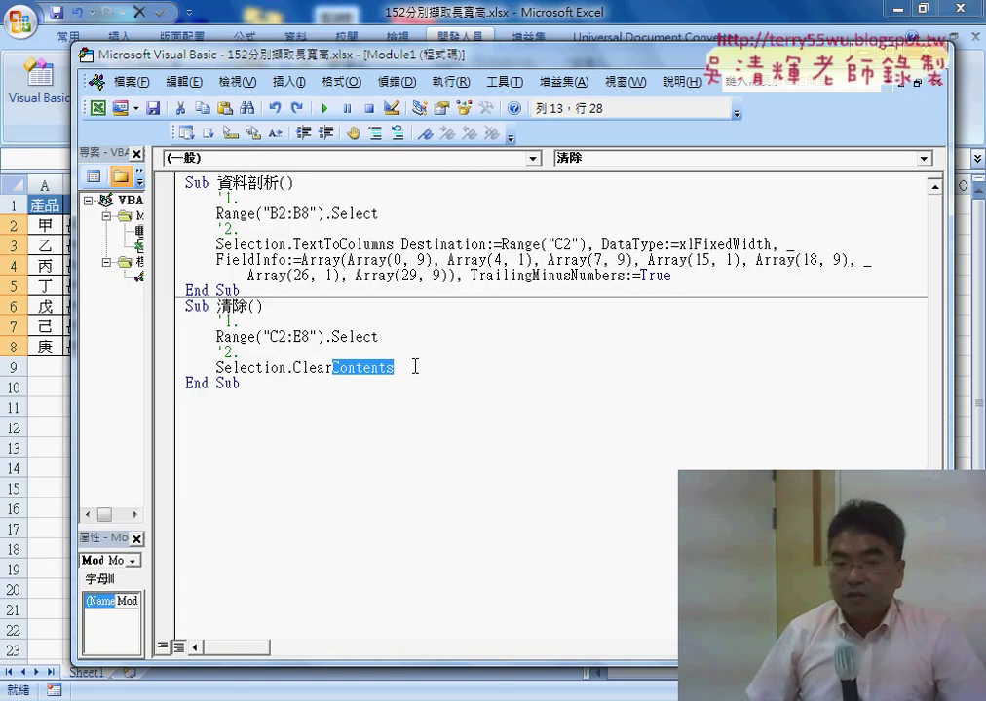
pyautogui.press('BackSpace')
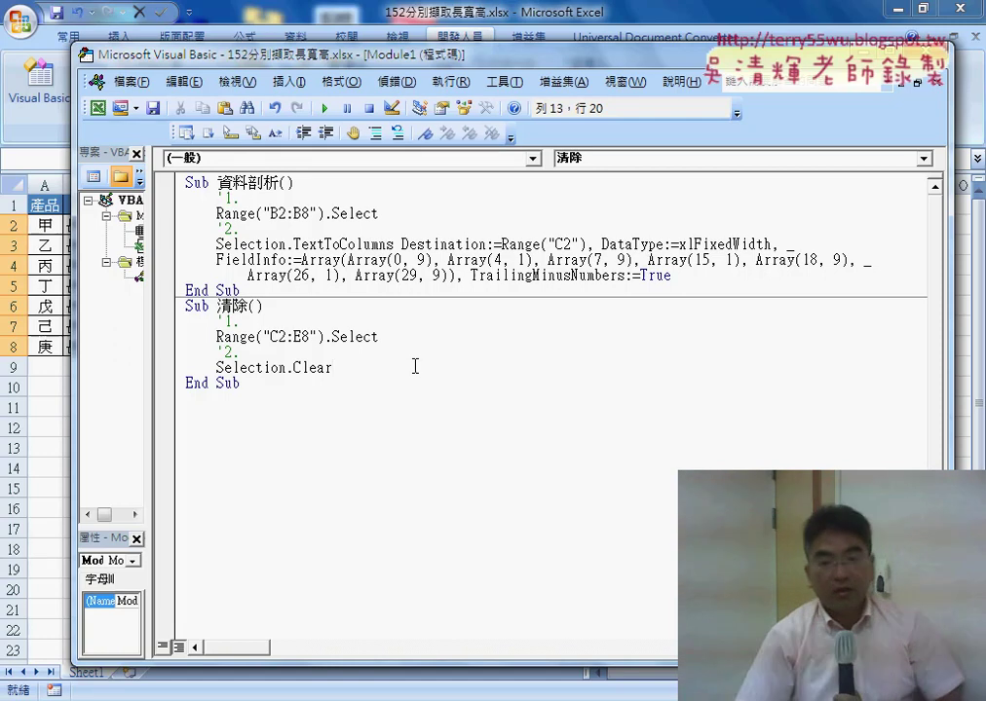
pyautogui.hotkey('ctrl', 'z')
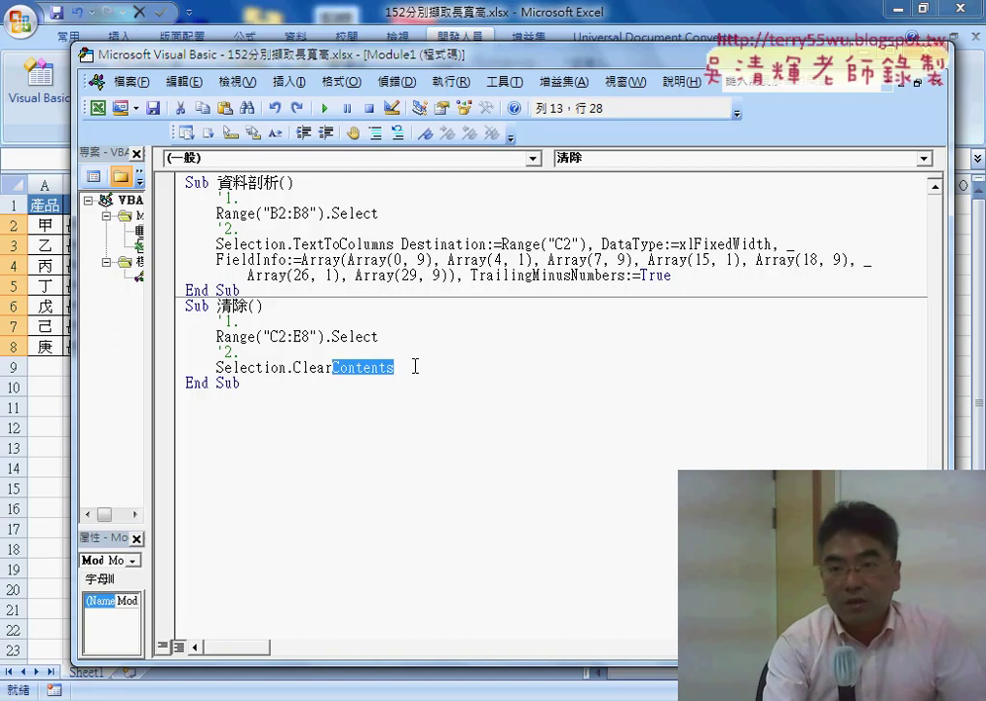
pyautogui.moveTo(432, 54); pyautogui.dragTo(462, 209)
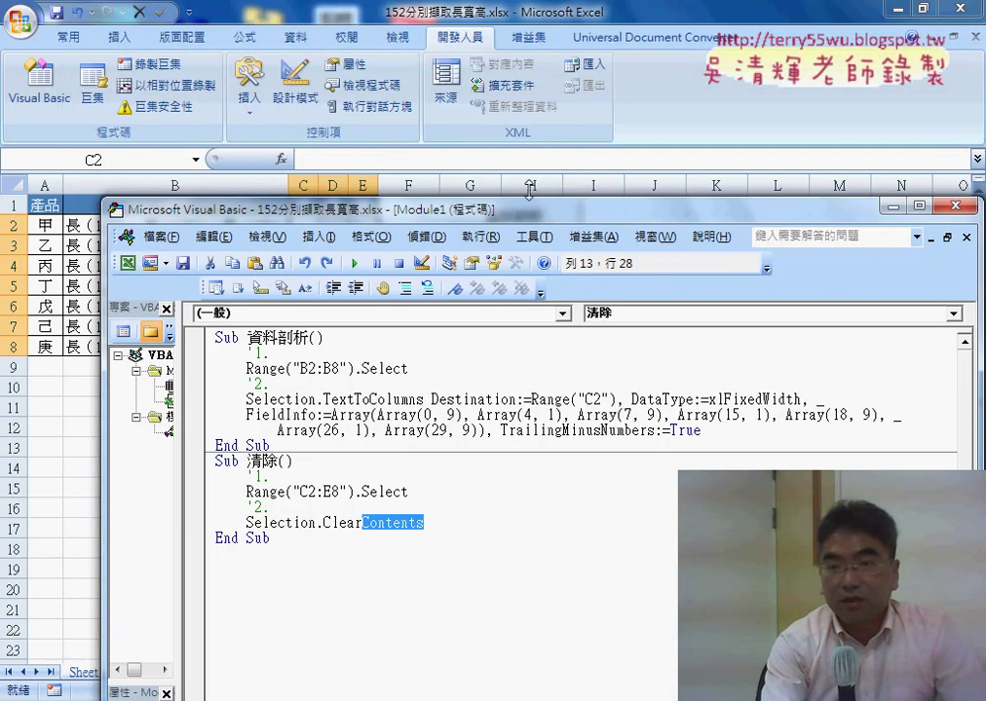
pyautogui.click(70, 39)
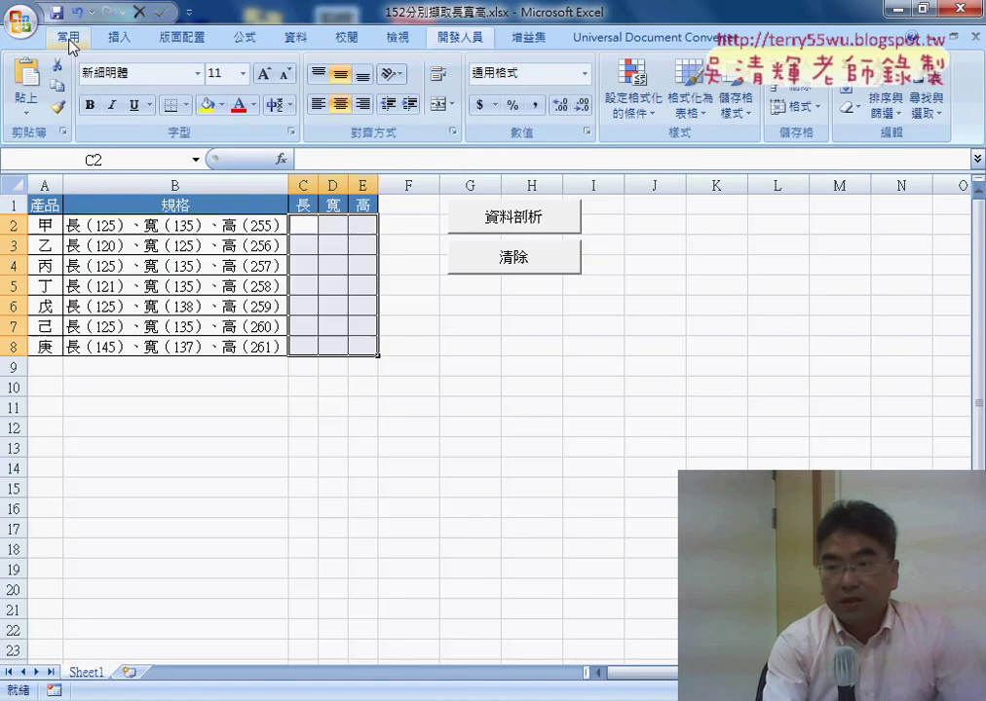
pyautogui.click(847, 109)
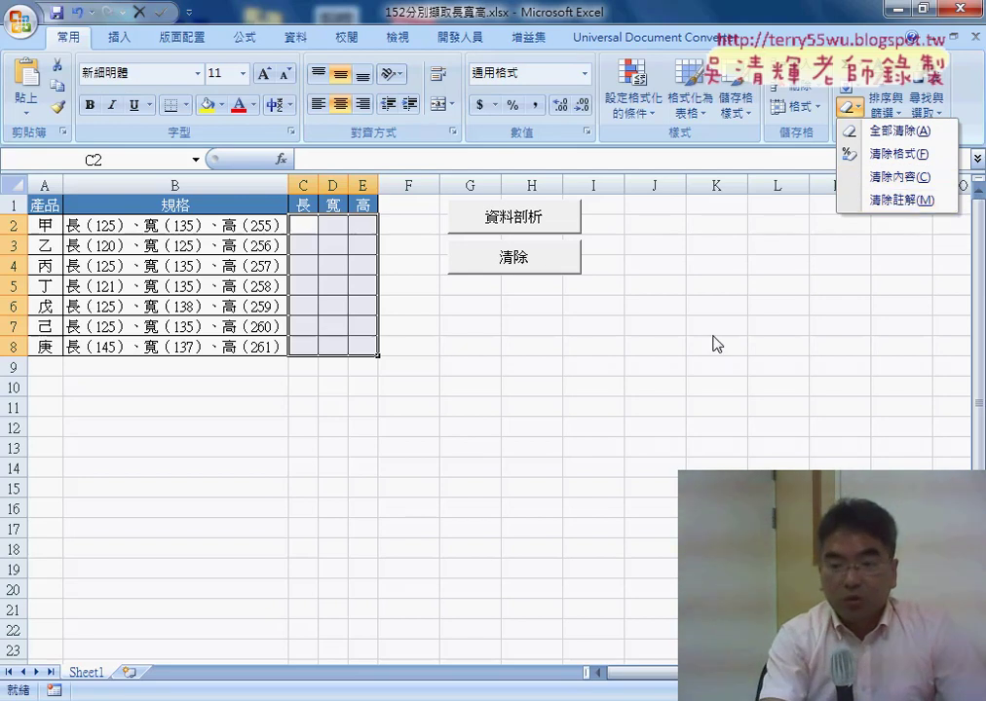
pyautogui.click(562, 699)
pyautogui.click(623, 585)
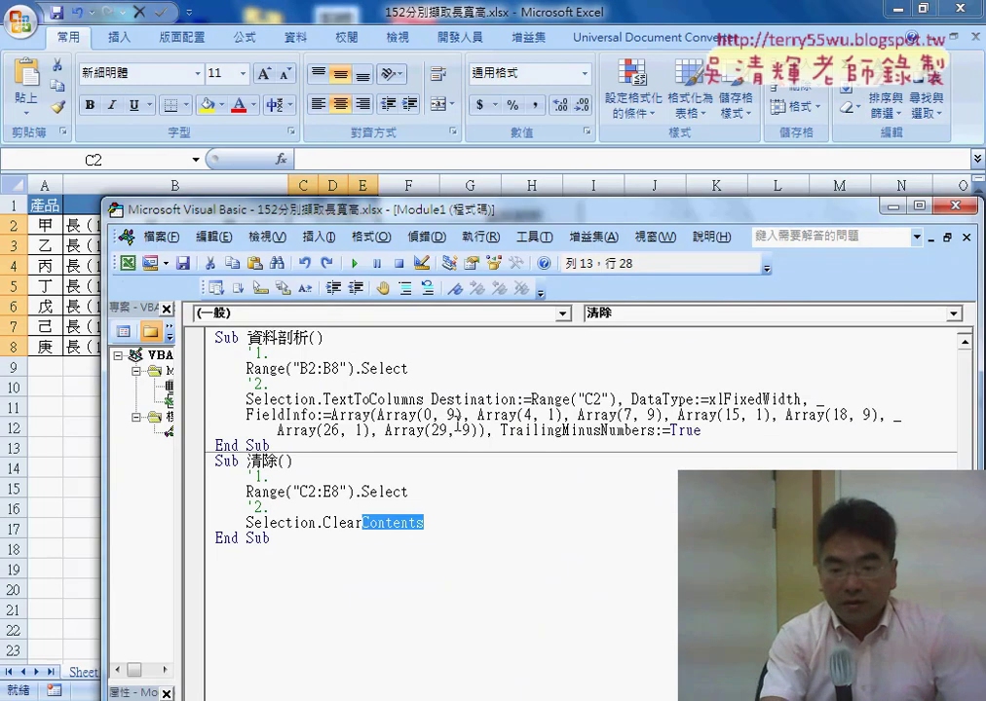
pyautogui.moveTo(355, 492); pyautogui.dragTo(411, 492)
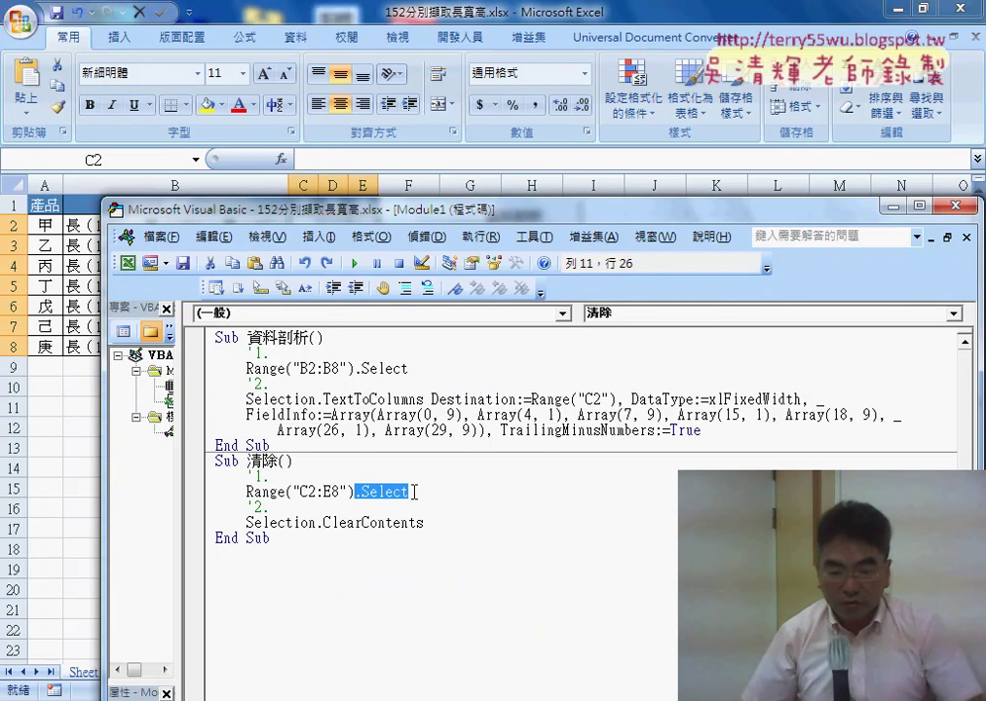
pyautogui.write('.')
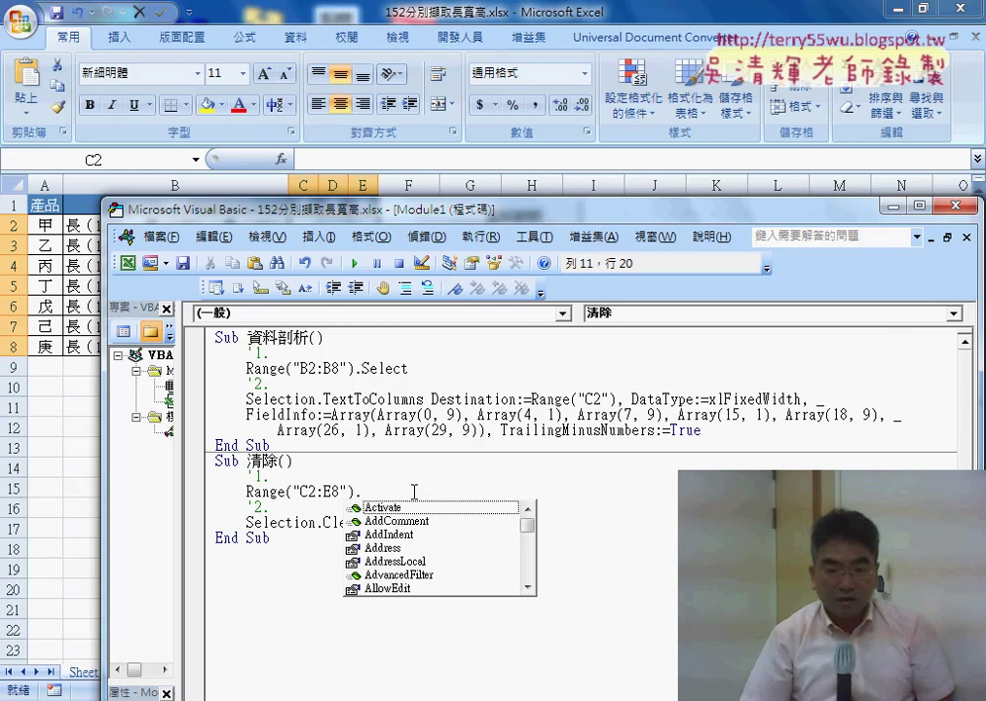
pyautogui.write('c')
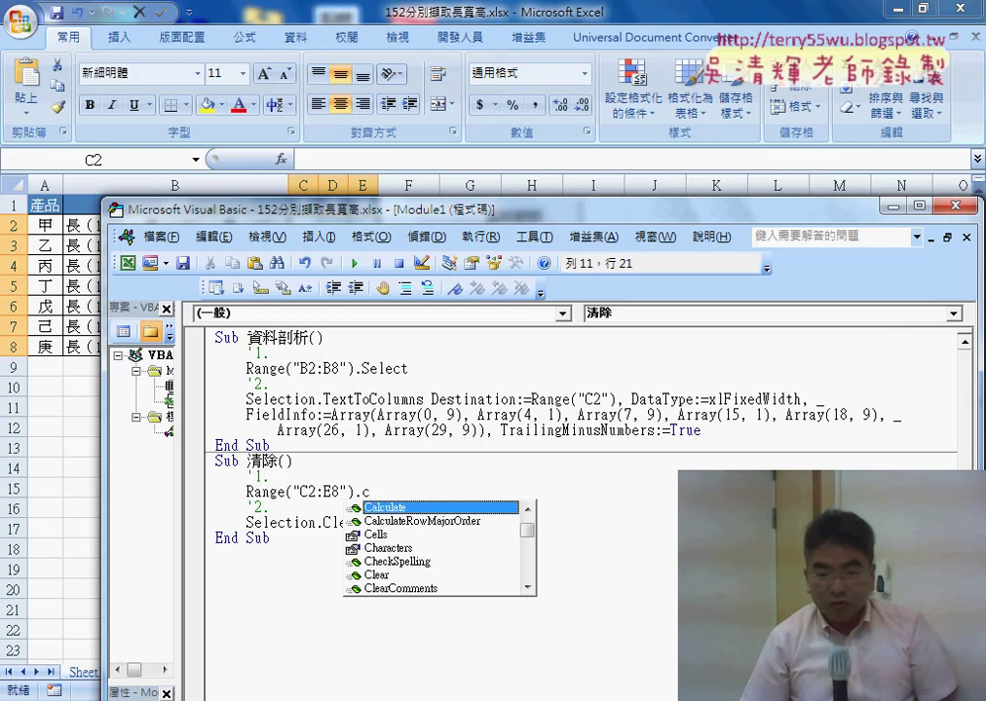
pyautogui.write('l')
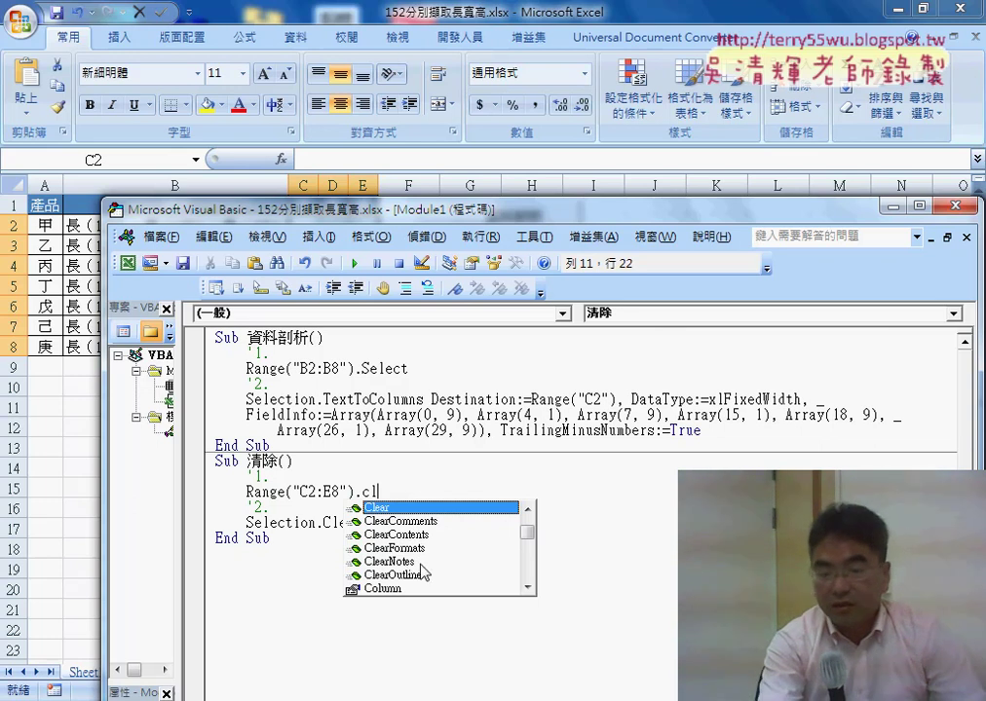
pyautogui.click(607, 542)
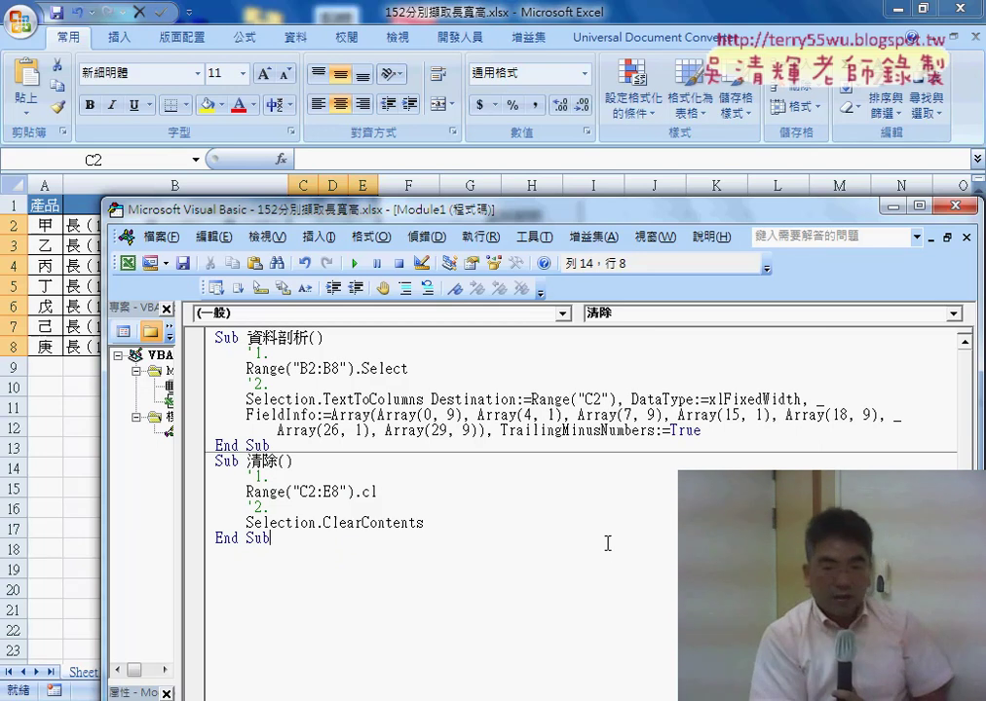
pyautogui.hotkey('ctrl', 'z')
pyautogui.hotkey('ctrl', 'z')
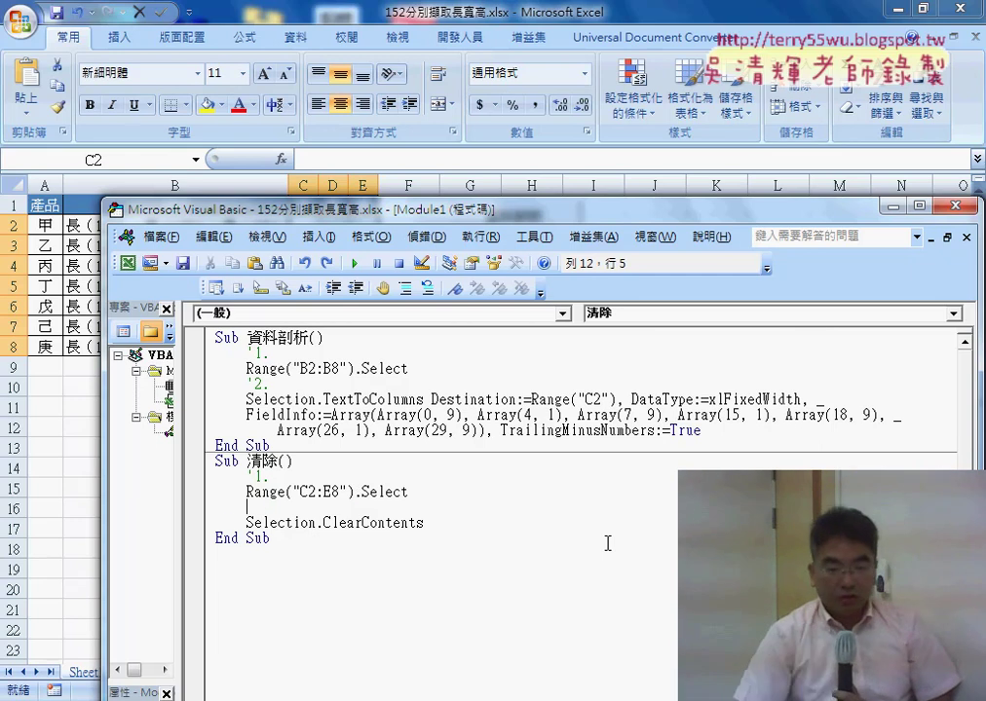
pyautogui.hotkey('ctrl', 'z')
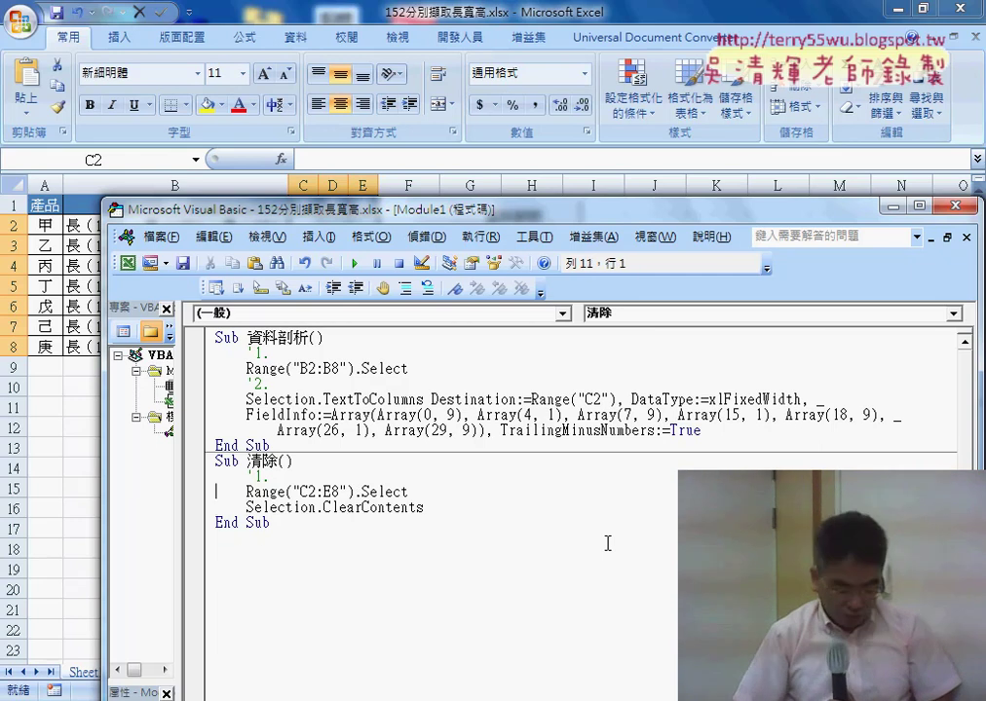
pyautogui.press('Left')
pyautogui.press('Return')
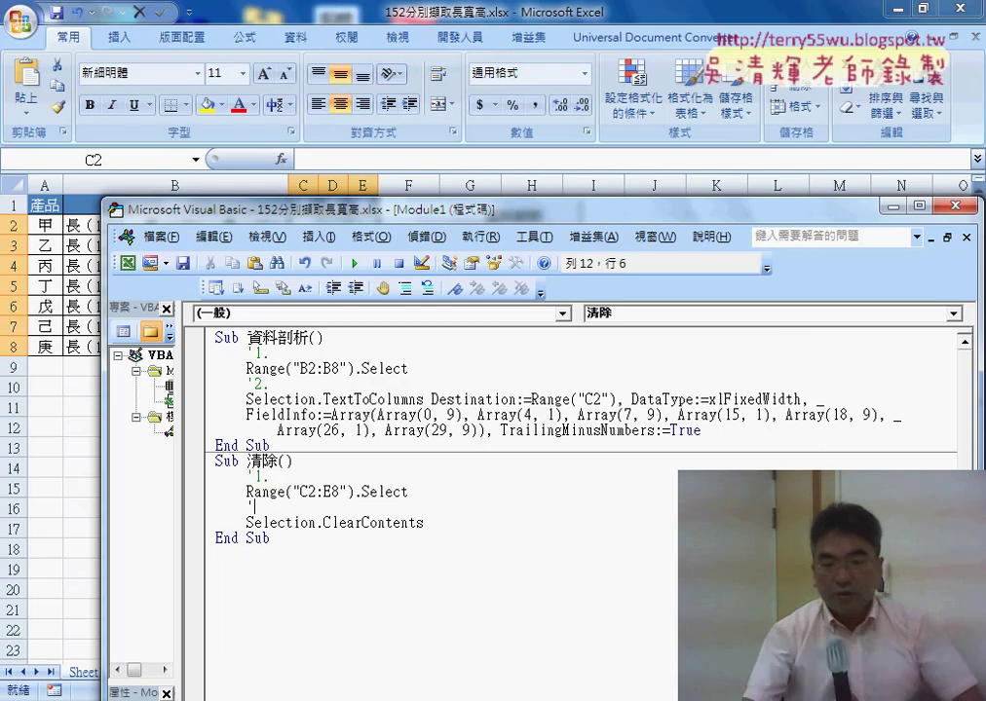
pyautogui.write("'2.")
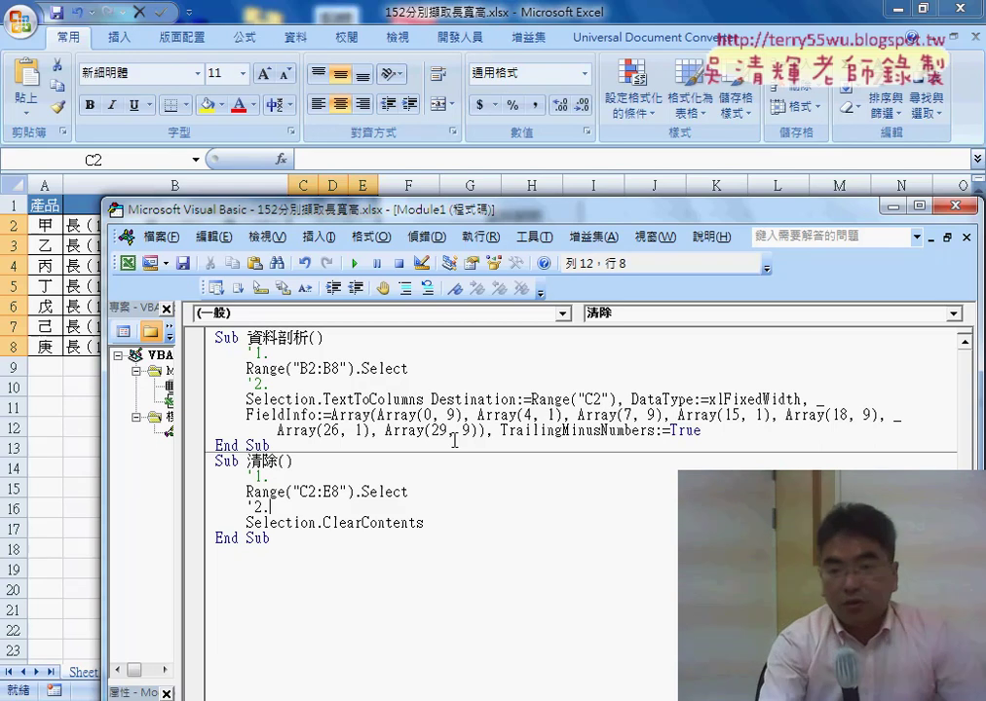
pyautogui.click(82, 447)
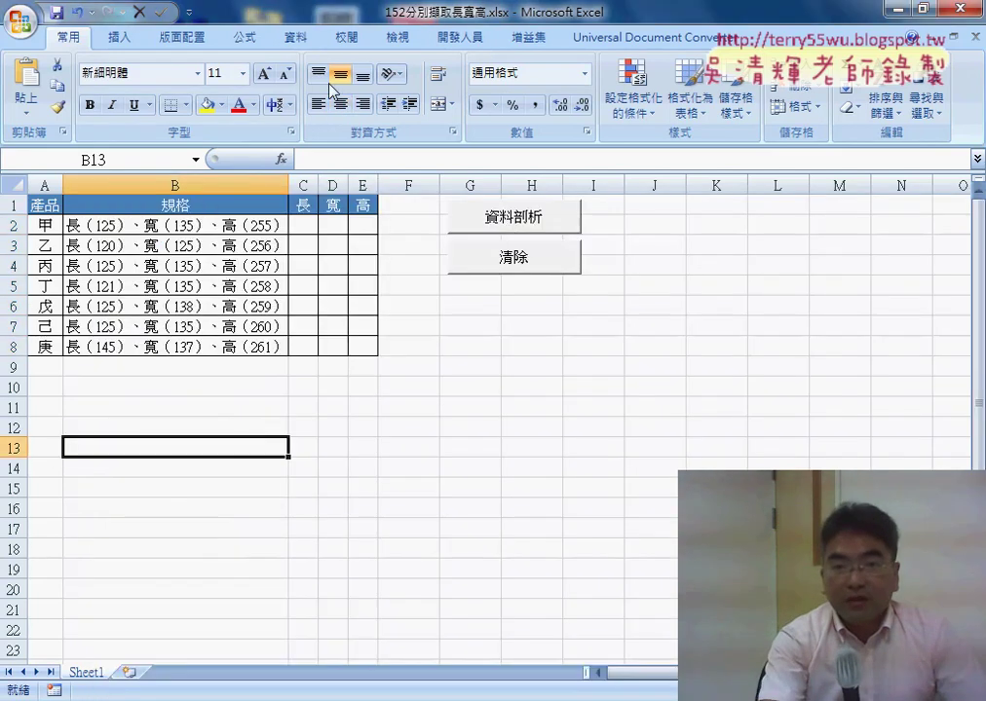
# Draw a new form button over I2:K3, assign it the 資料剖析 macro, and label it 資料剖析.
pyautogui.click(458, 37)
pyautogui.click(250, 87)
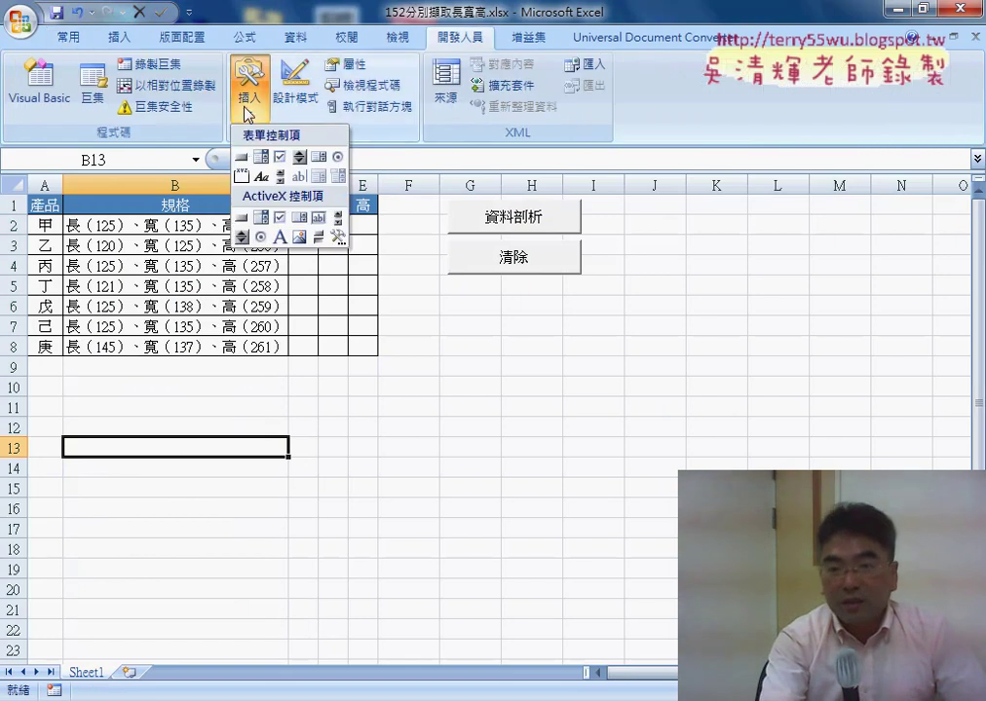
pyautogui.click(243, 158)
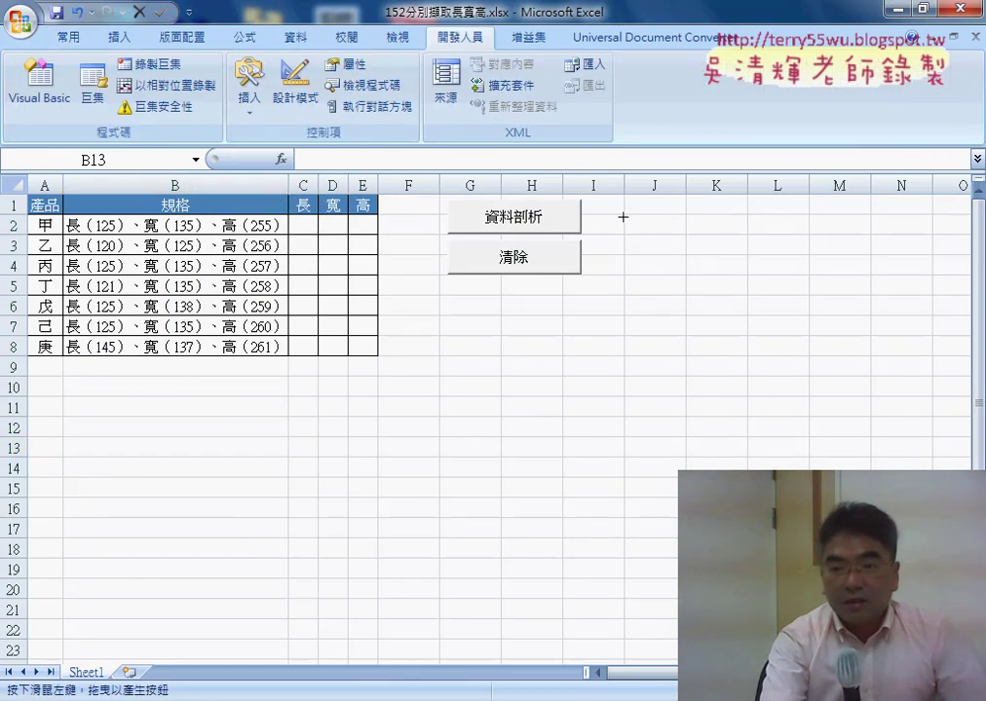
pyautogui.moveTo(623, 196); pyautogui.dragTo(751, 231)
pyautogui.click(554, 220)
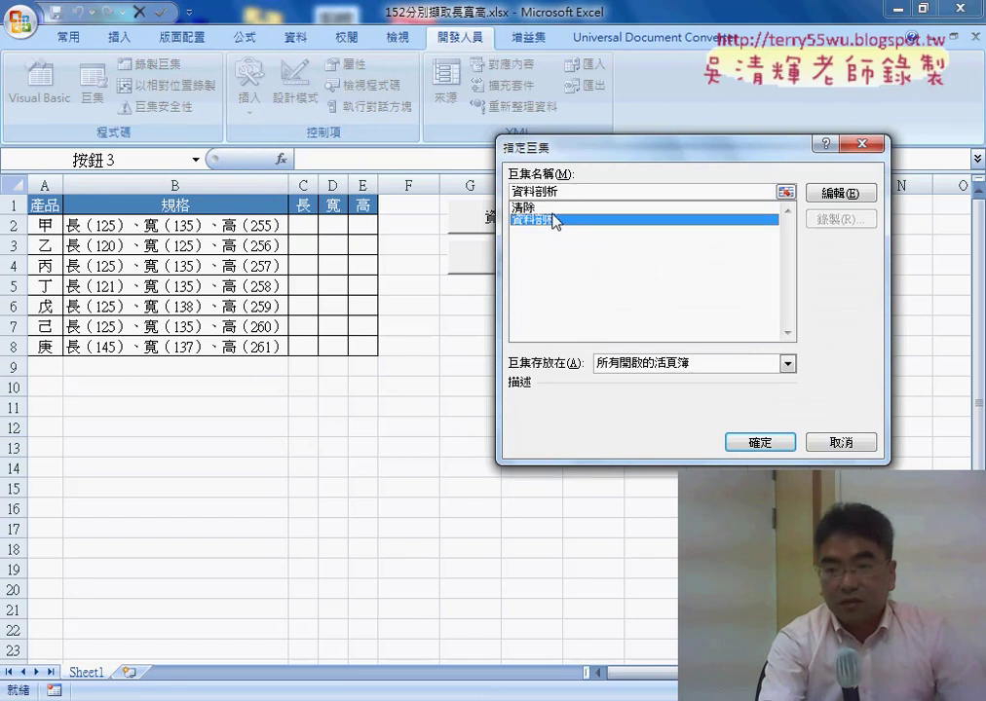
pyautogui.rightClick(546, 192)
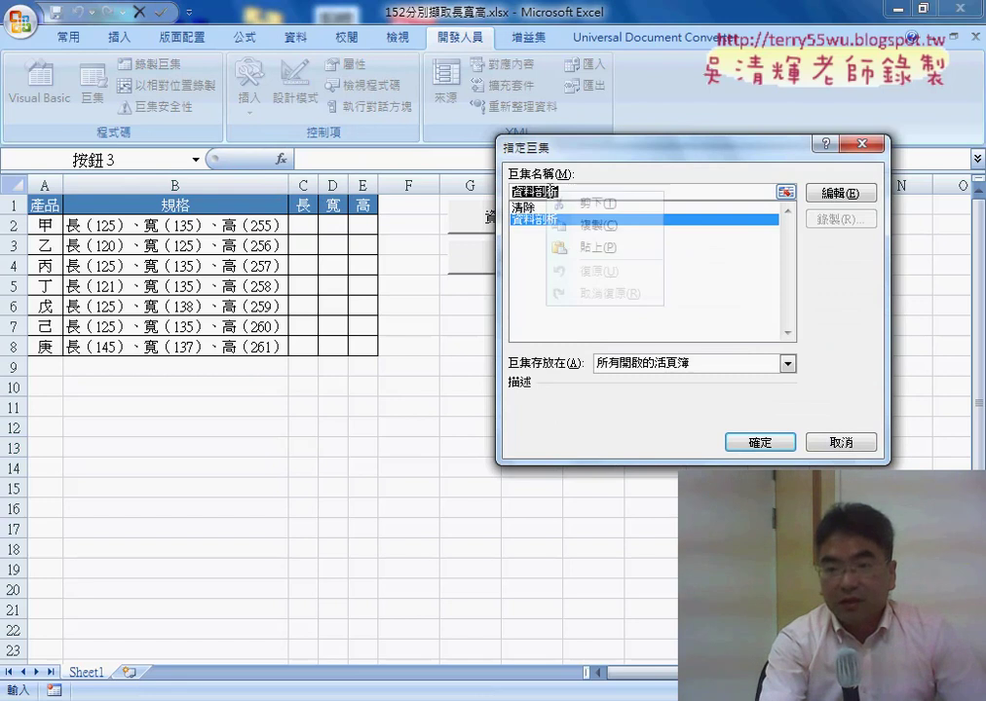
pyautogui.click(594, 224)
pyautogui.click(759, 442)
pyautogui.moveTo(716, 211); pyautogui.dragTo(655, 211)
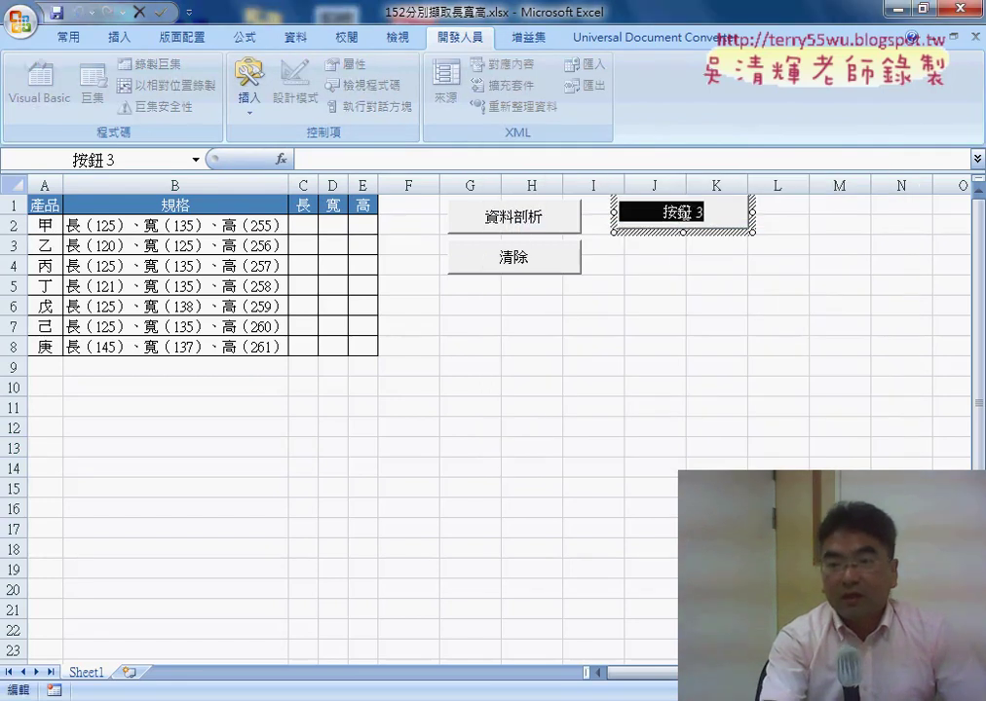
pyautogui.rightClick(684, 211)
pyautogui.click(741, 270)
pyautogui.click(719, 265)
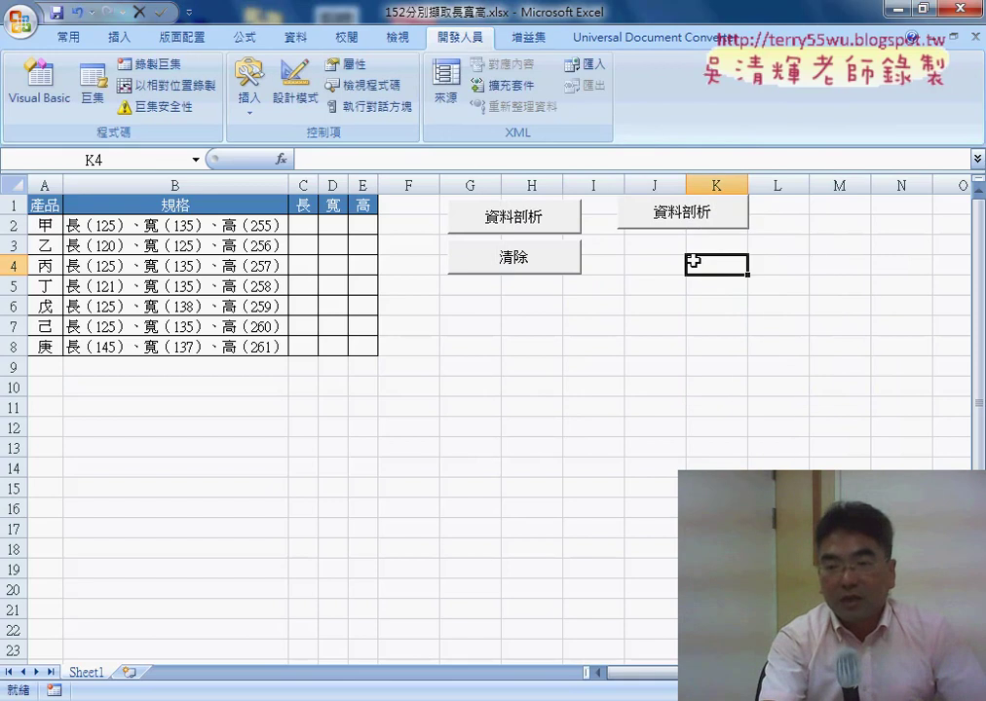
# Copy the 資料剖析 button and paste a duplicate at cell I3.
pyautogui.rightClick(666, 215)
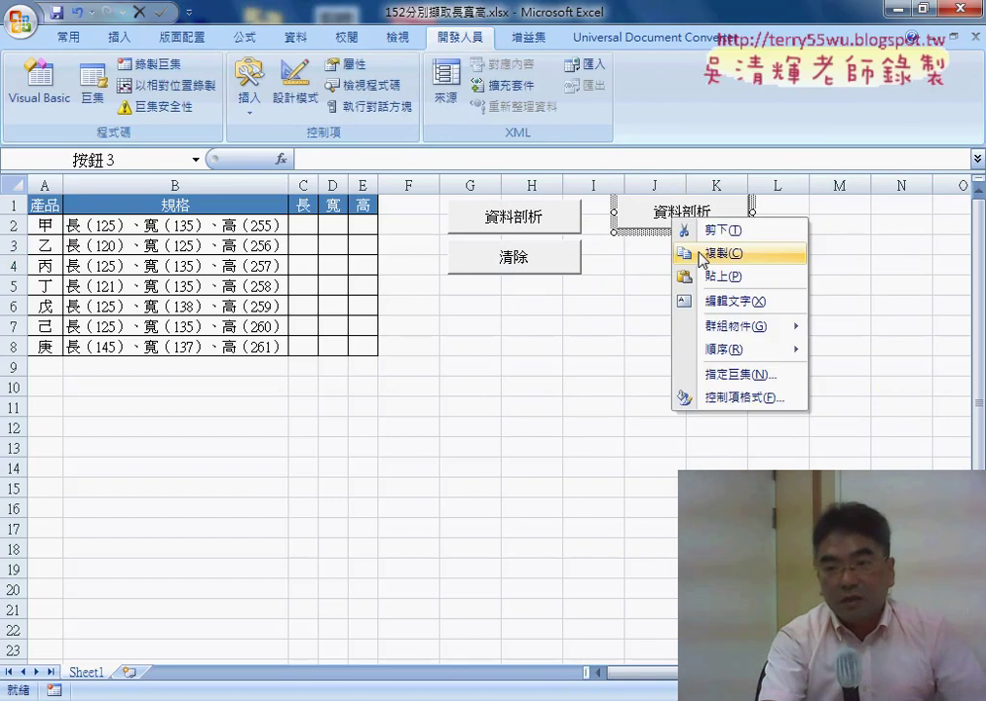
pyautogui.click(694, 255)
pyautogui.click(626, 248)
pyautogui.rightClick(624, 248)
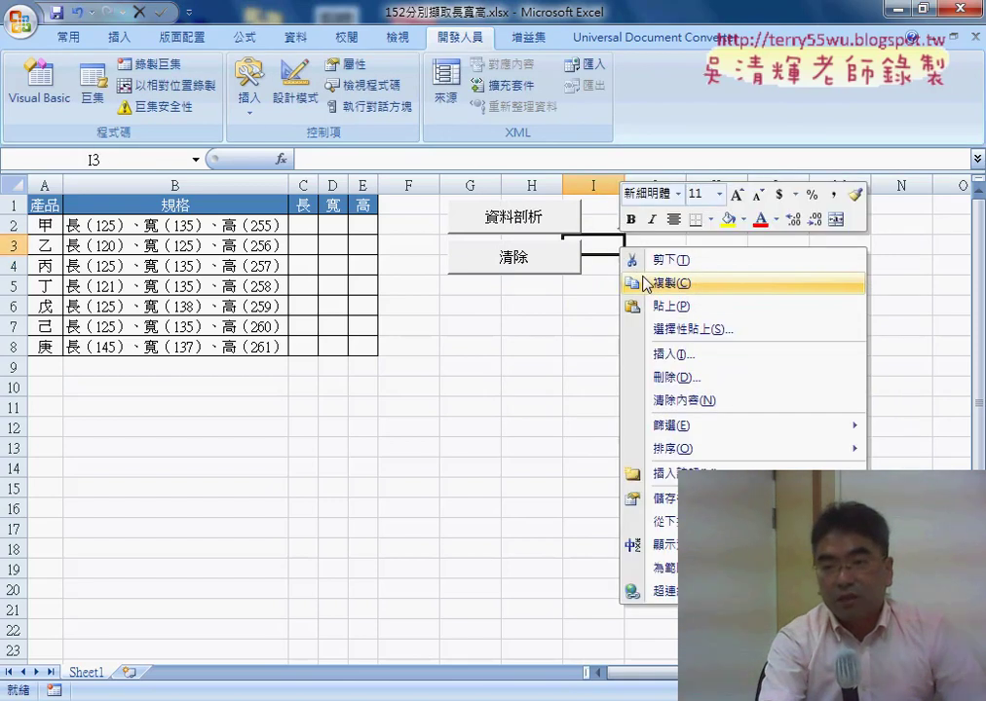
pyautogui.click(663, 306)
pyautogui.click(819, 284)
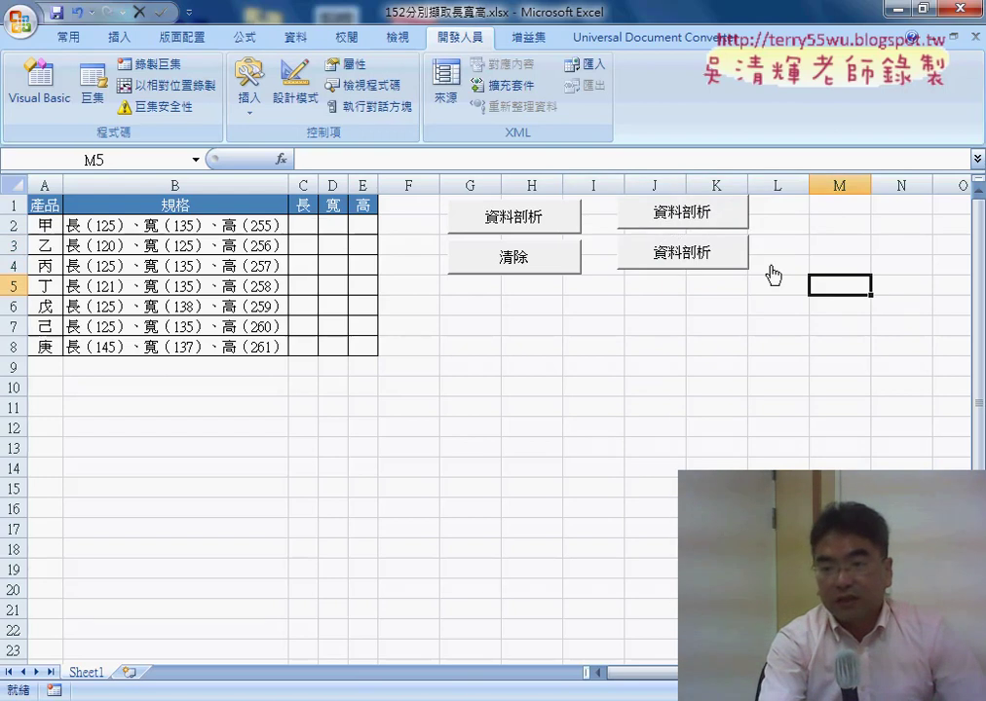
# Assign the 清除 macro to the duplicate button and relabel it 清除.
pyautogui.rightClick(684, 254)
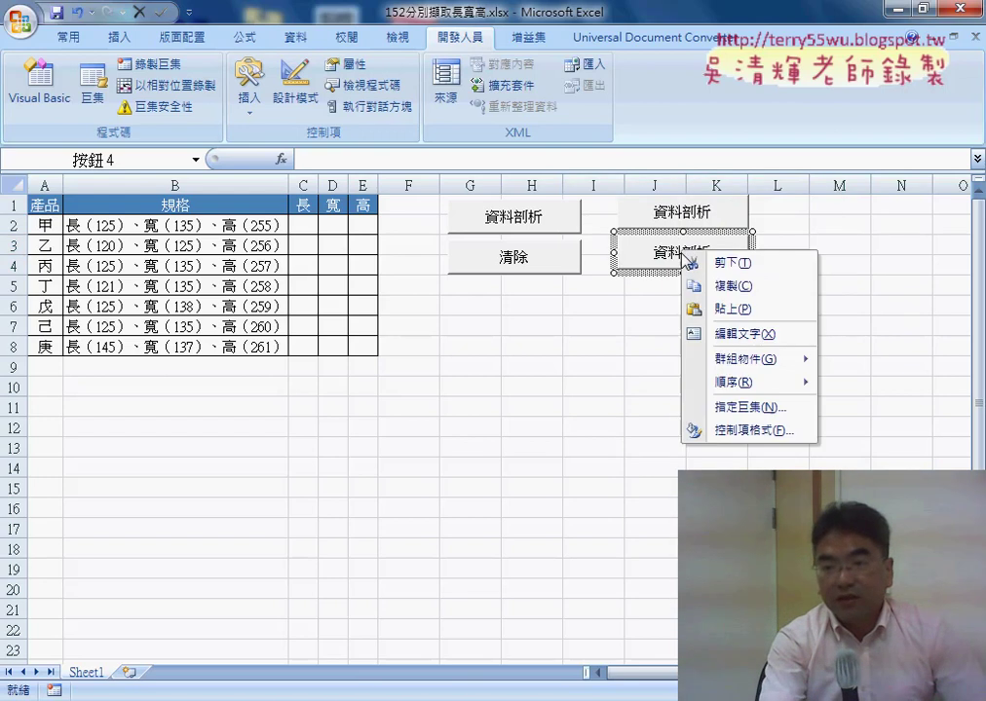
pyautogui.click(744, 410)
pyautogui.click(584, 300)
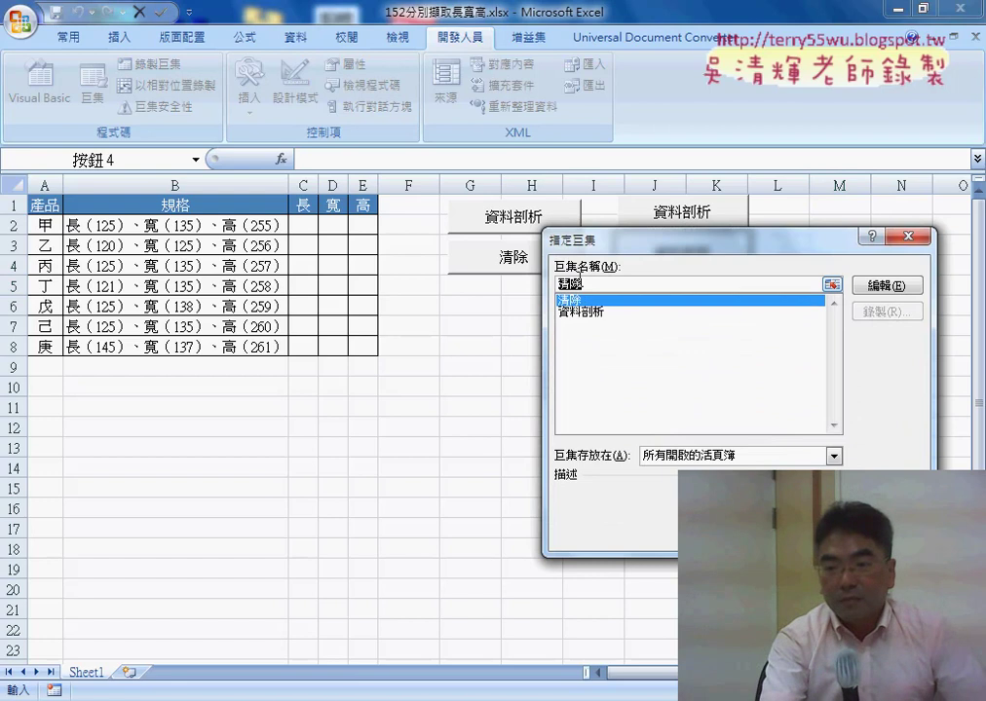
pyautogui.rightClick(584, 283)
pyautogui.click(633, 310)
pyautogui.press('Return')
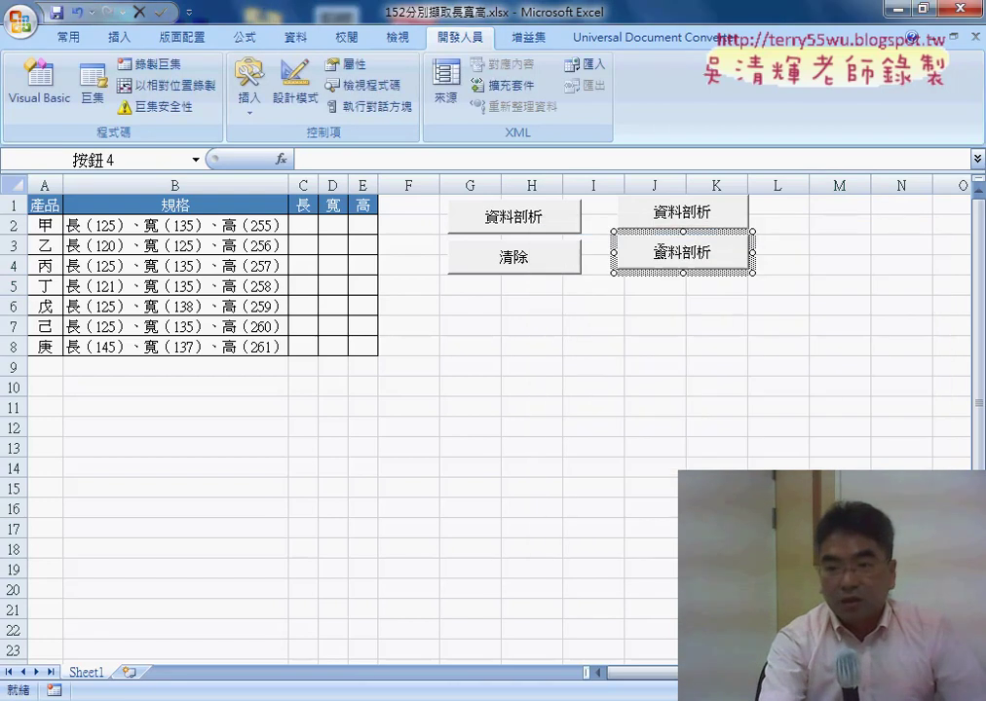
pyautogui.doubleClick(660, 250)
pyautogui.rightClick(712, 251)
pyautogui.click(759, 307)
pyautogui.click(627, 316)
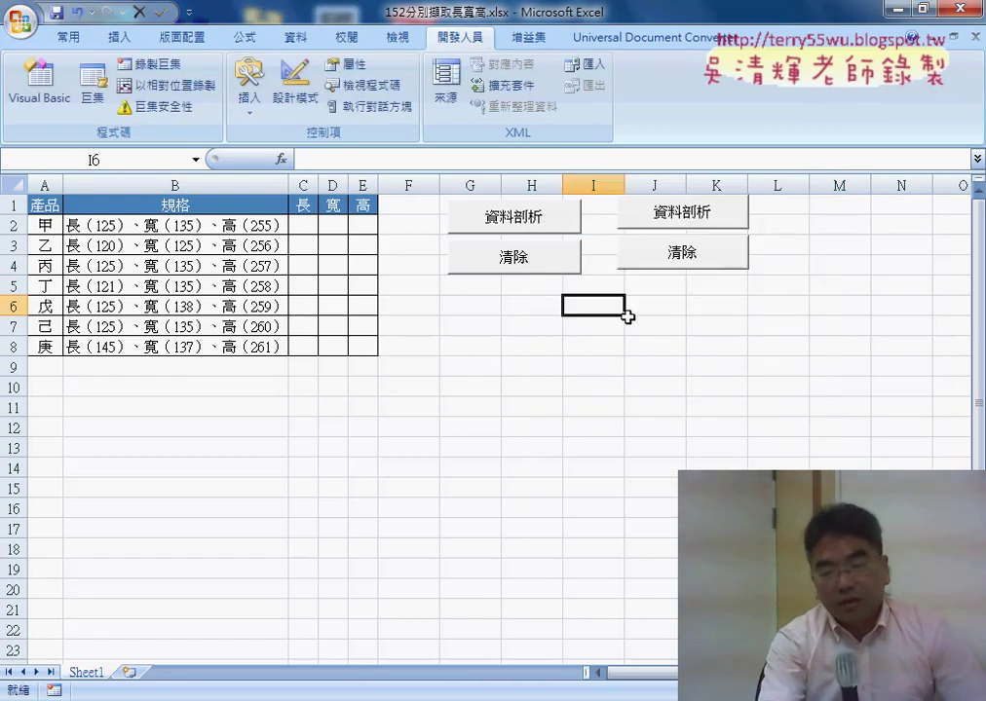
# Delete the two original macro buttons.
pyautogui.rightClick(543, 220)
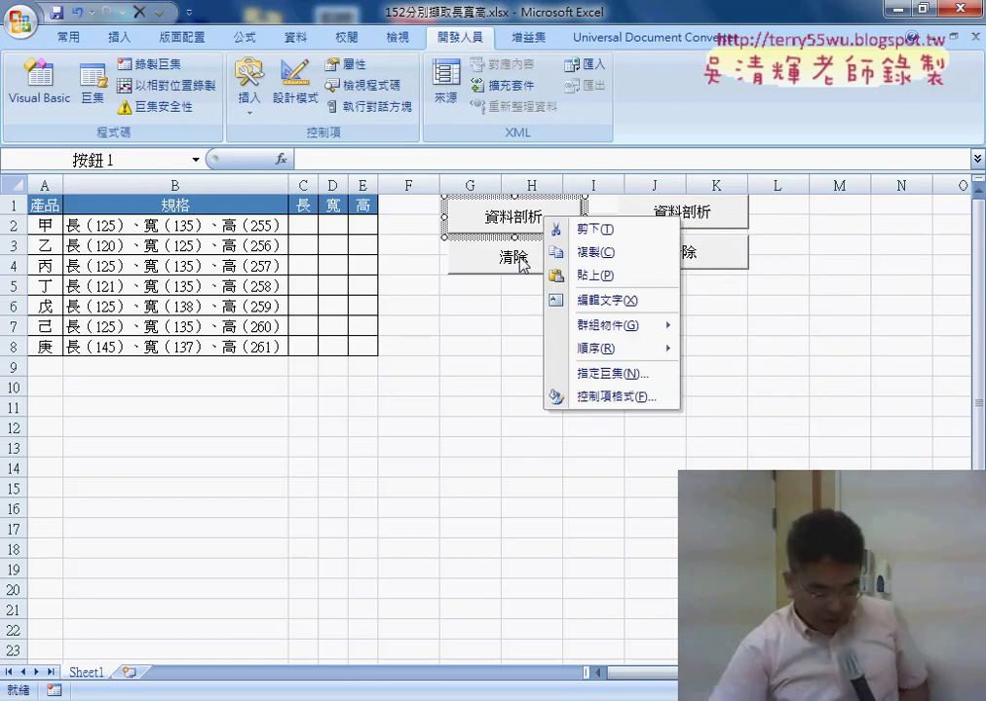
pyautogui.keyDown('shift'); pyautogui.click(506, 265); pyautogui.keyUp('shift')
pyautogui.press('Delete')
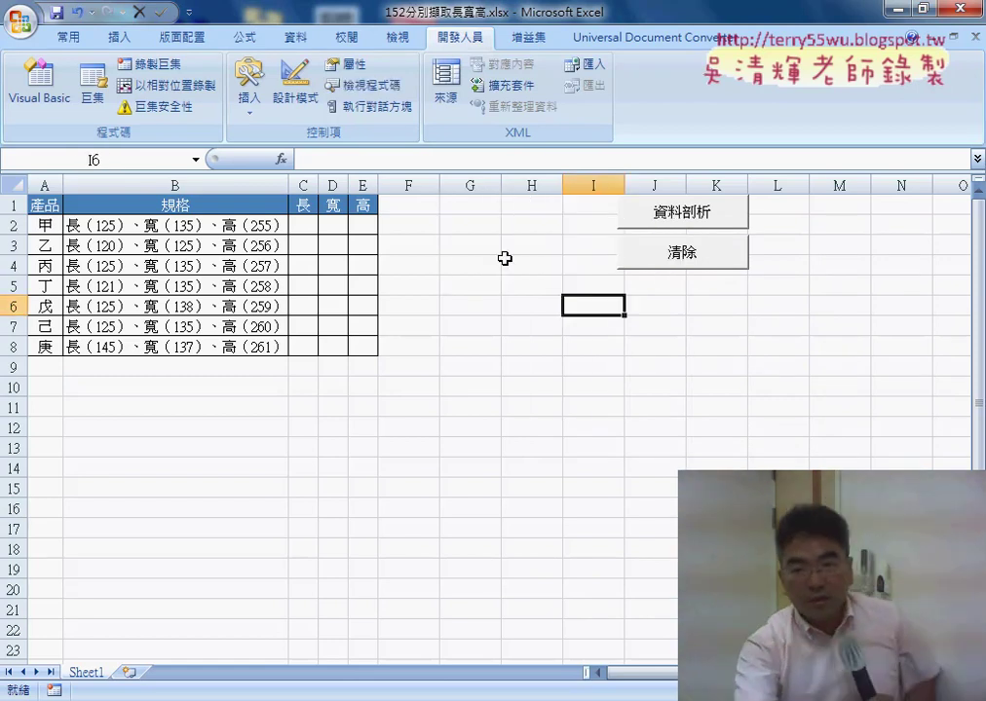
# Move the new 資料剖析 and 清除 buttons together left into columns G–H.
pyautogui.rightClick(657, 215)
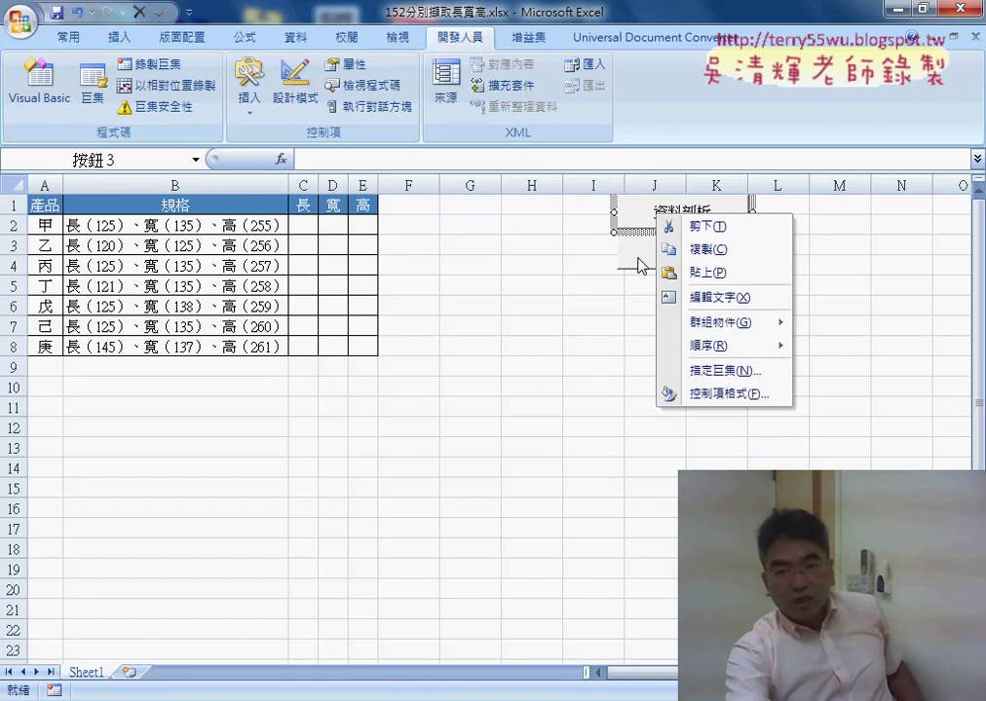
pyautogui.press('Escape')
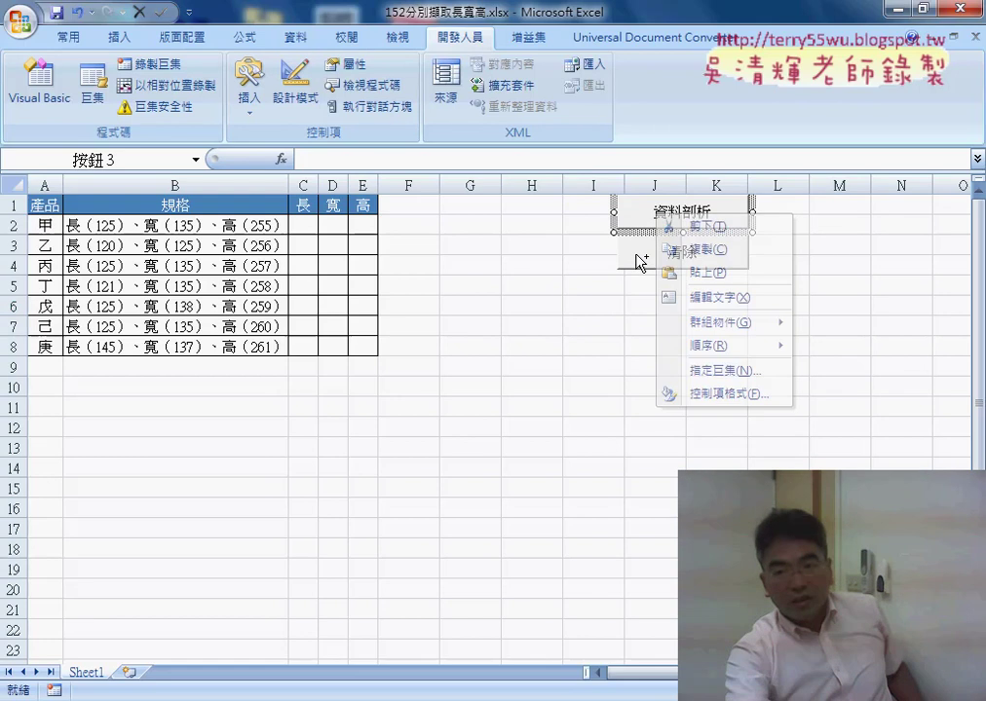
pyautogui.hotkey('ctrl', 'z')
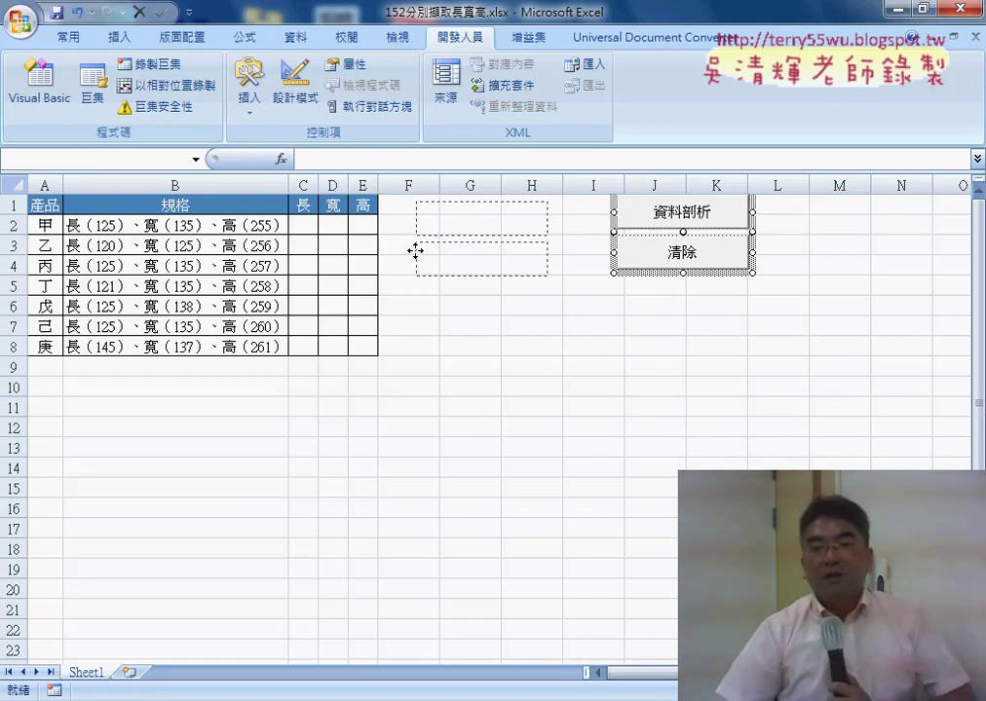
pyautogui.moveTo(594, 247); pyautogui.dragTo(414, 251)
pyautogui.click(593, 339)
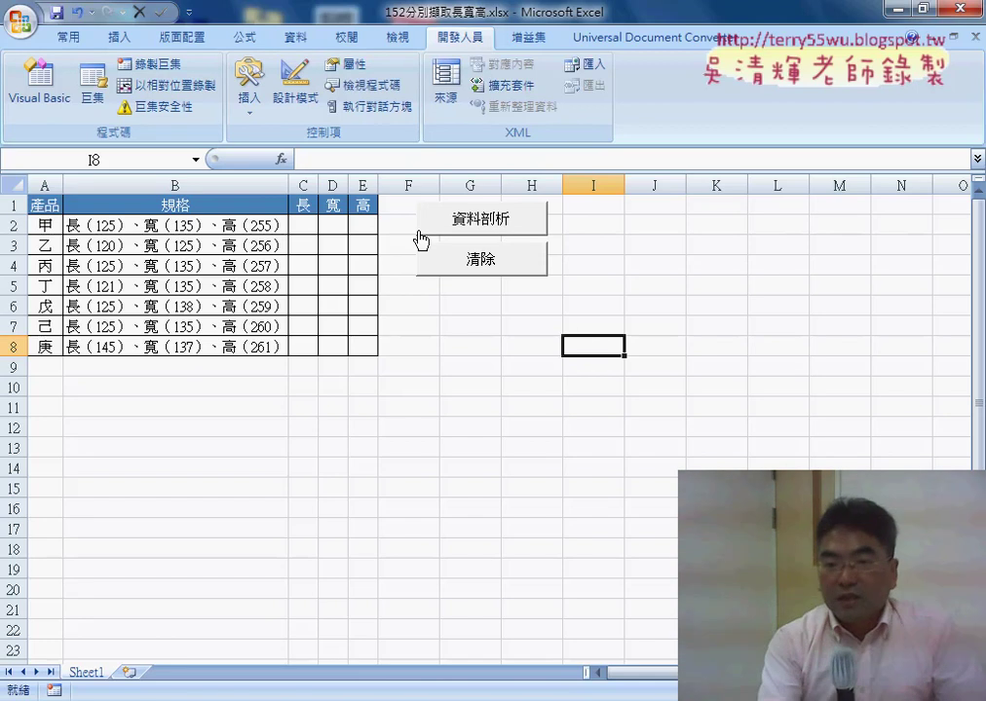
# Alternate the 資料剖析 and 清除 buttons, ending with C2:E8 split (125, 135, 255 in row 2).
pyautogui.click(484, 224)
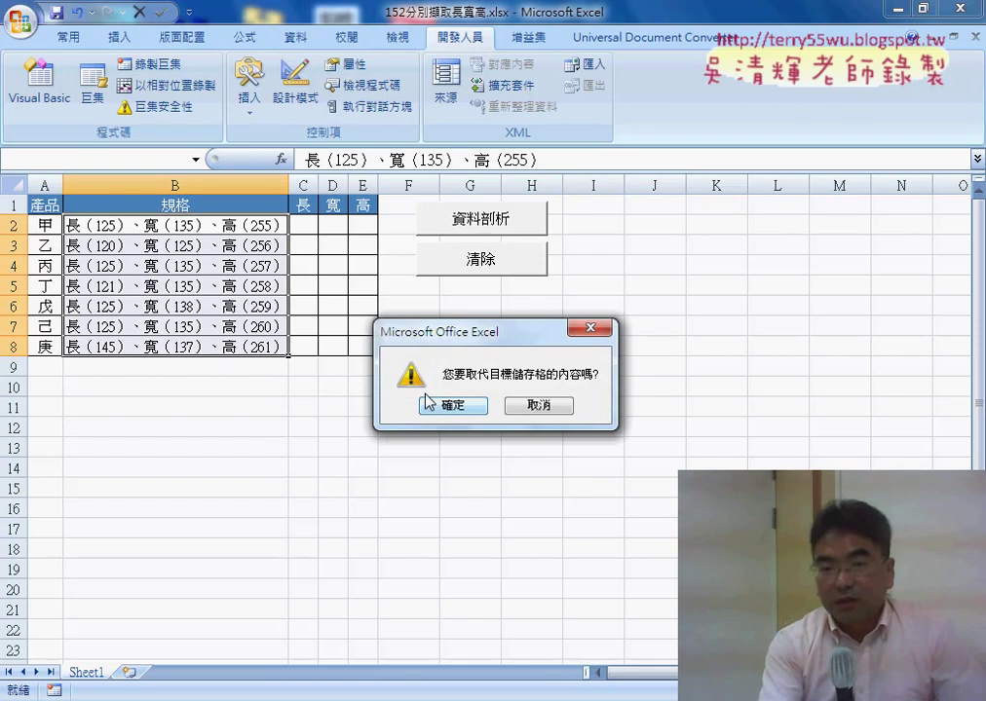
pyautogui.click(454, 405)
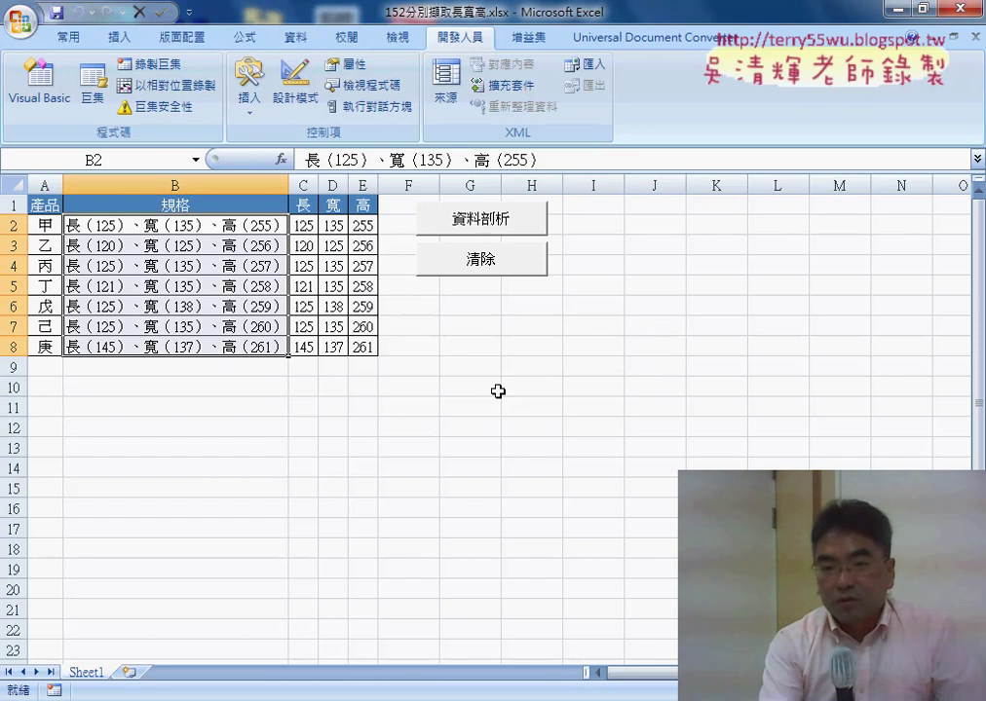
pyautogui.click(514, 276)
pyautogui.click(502, 221)
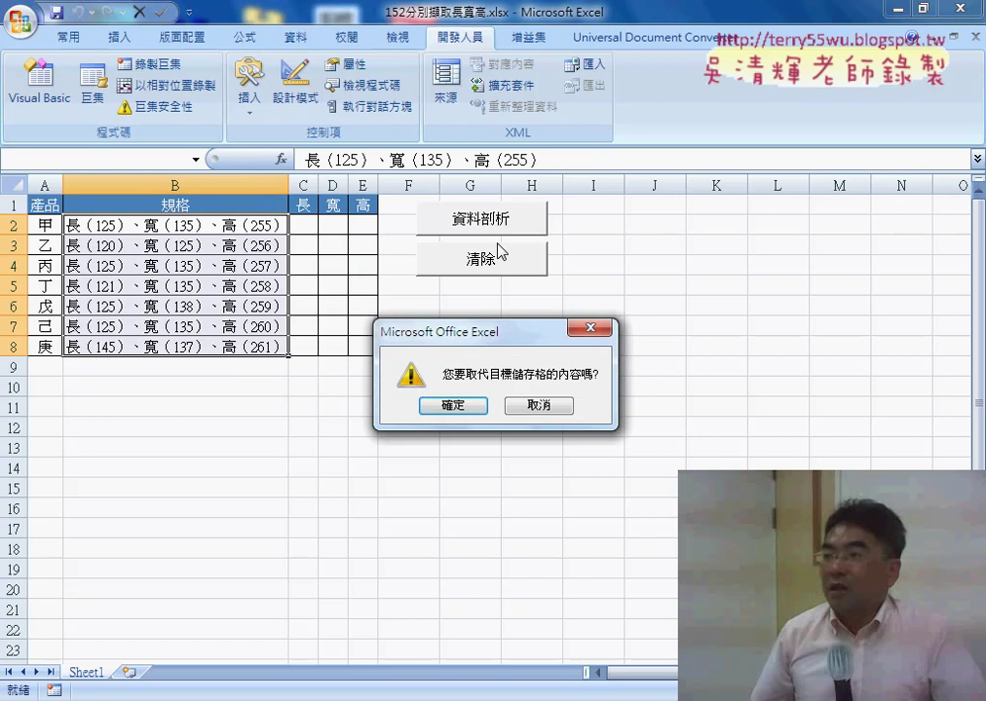
pyautogui.click(466, 405)
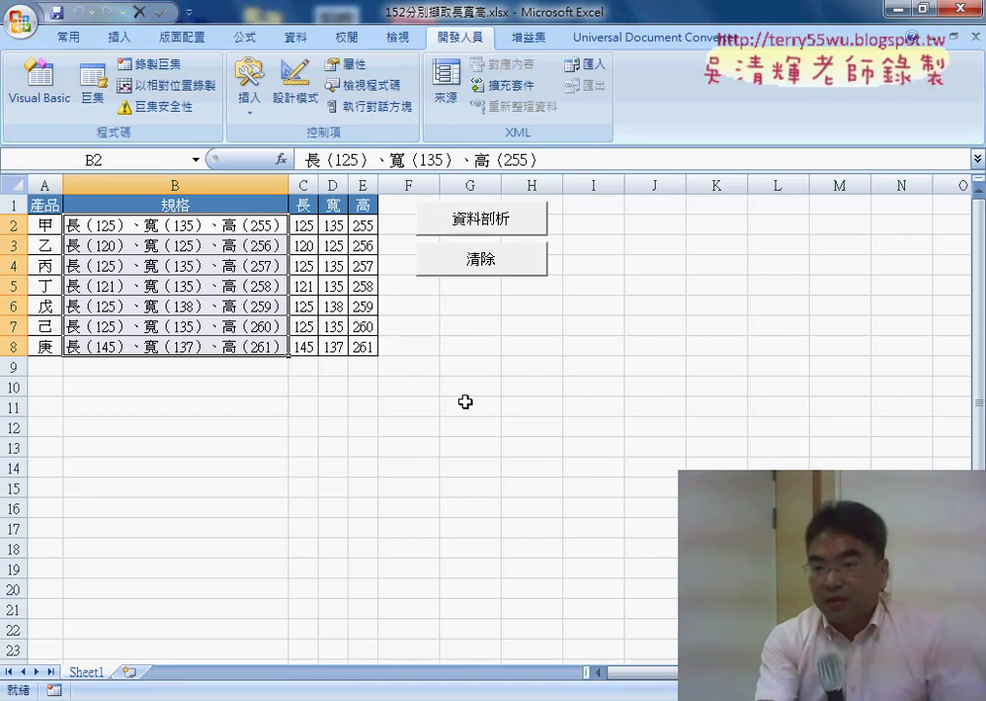
pyautogui.click(478, 262)
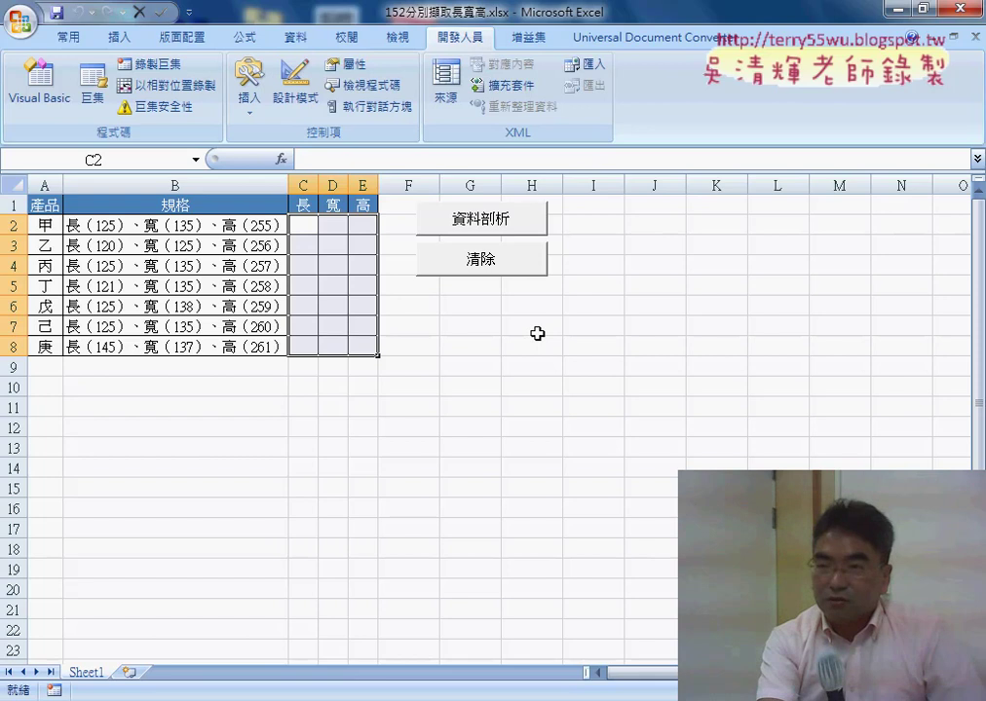
pyautogui.click(499, 222)
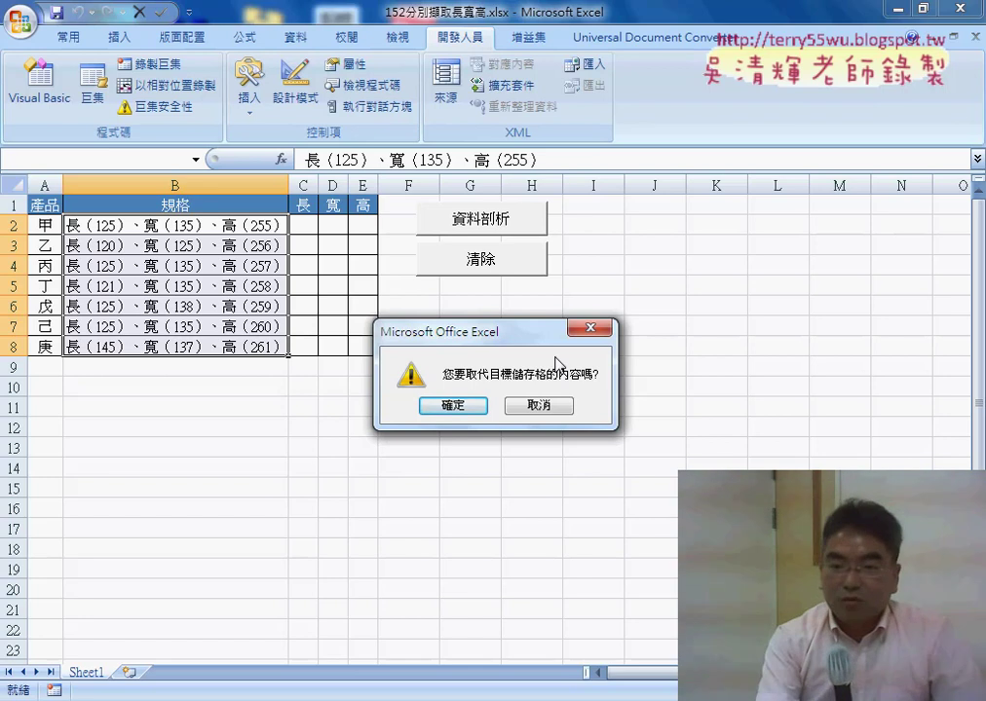
pyautogui.click(455, 405)
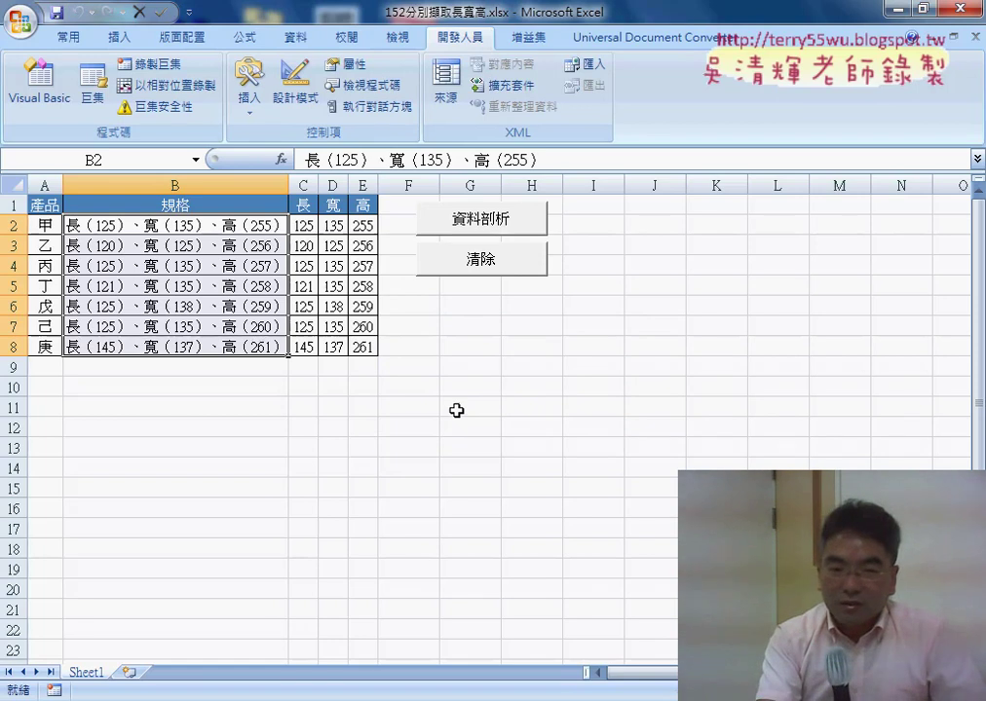
# Extend the product names into A9:A11 as 辛, 壬, 癸.
pyautogui.moveTo(46, 327); pyautogui.dragTo(62, 416)
pyautogui.click(46, 347)
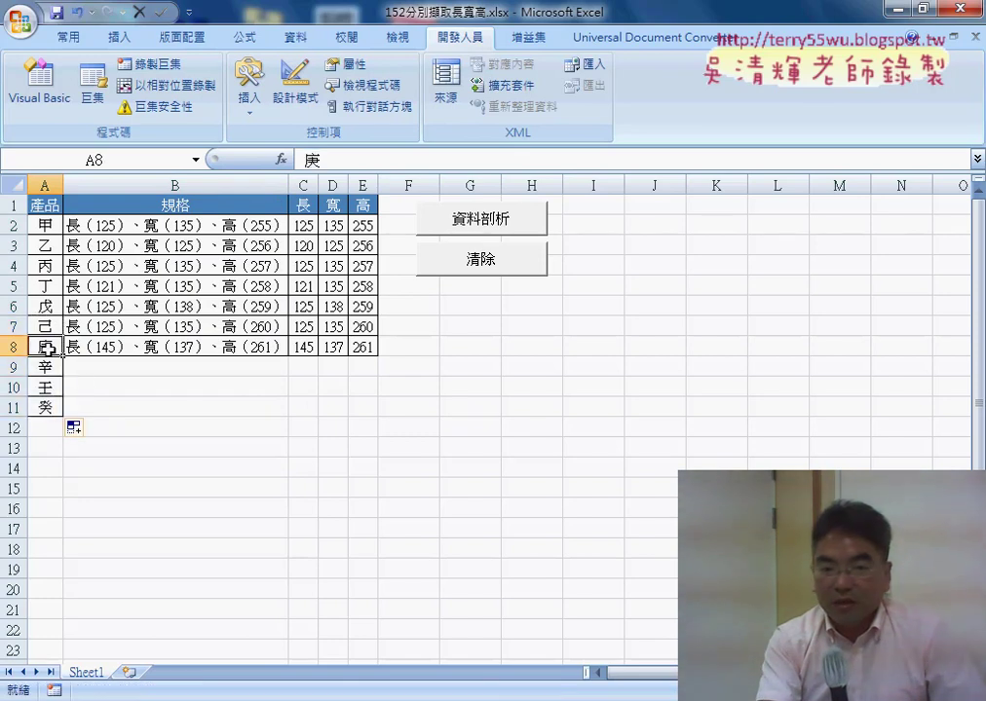
pyautogui.moveTo(45, 327); pyautogui.dragTo(51, 399)
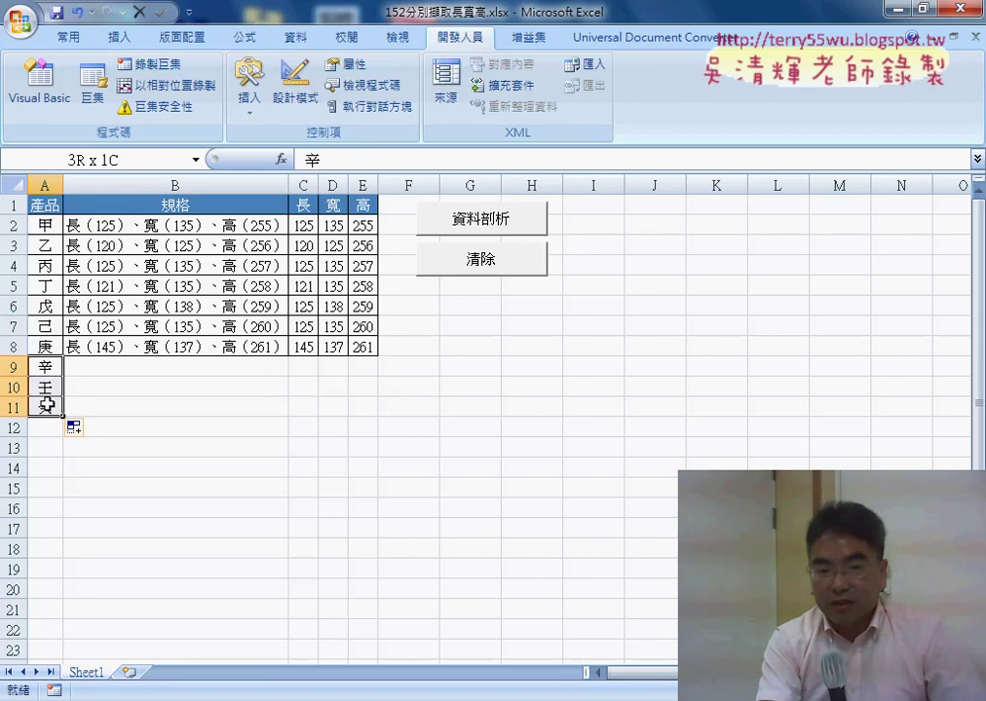
# Copy the specifications in B6:B8 and paste them into B9:B11.
pyautogui.click(88, 324)
pyautogui.moveTo(133, 304); pyautogui.dragTo(132, 346)
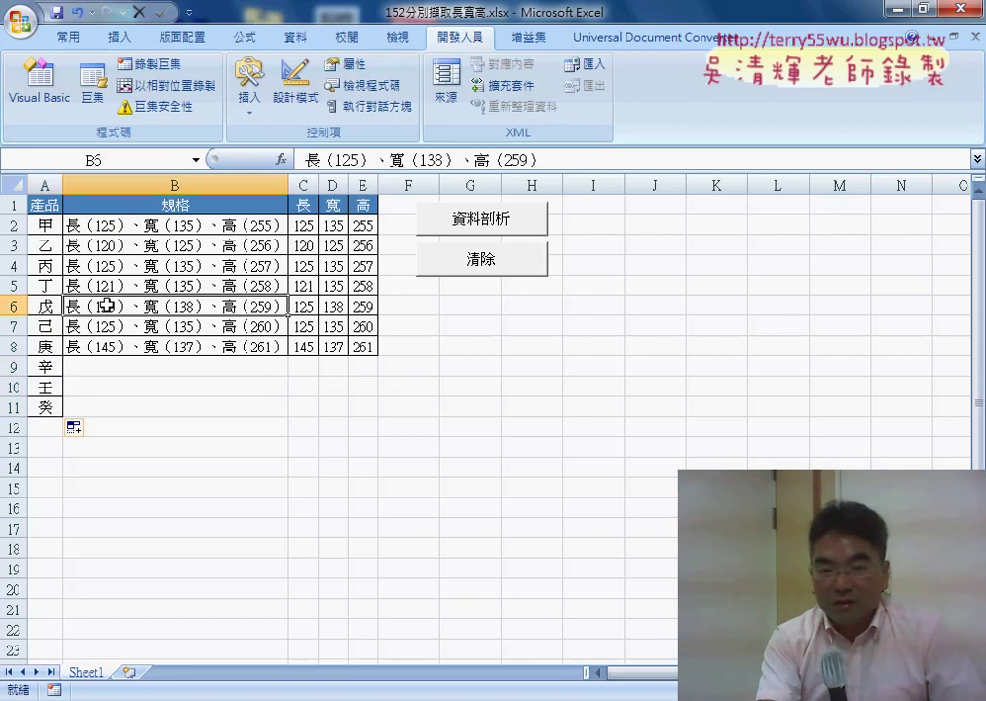
pyautogui.rightClick(137, 346)
pyautogui.click(138, 372)
pyautogui.rightClick(136, 368)
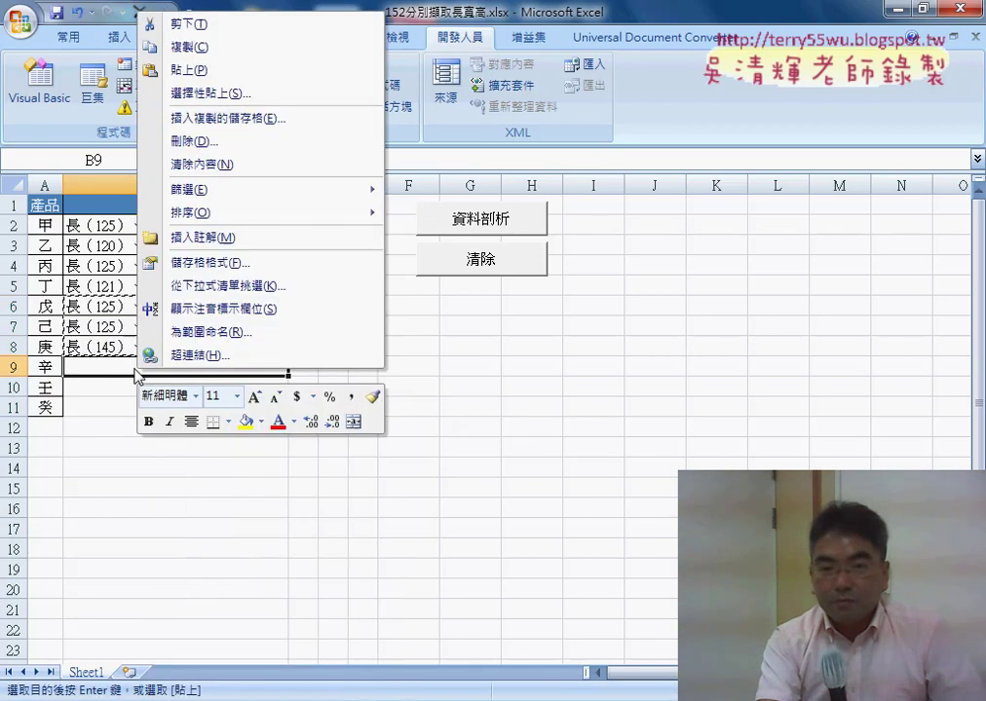
pyautogui.click(202, 78)
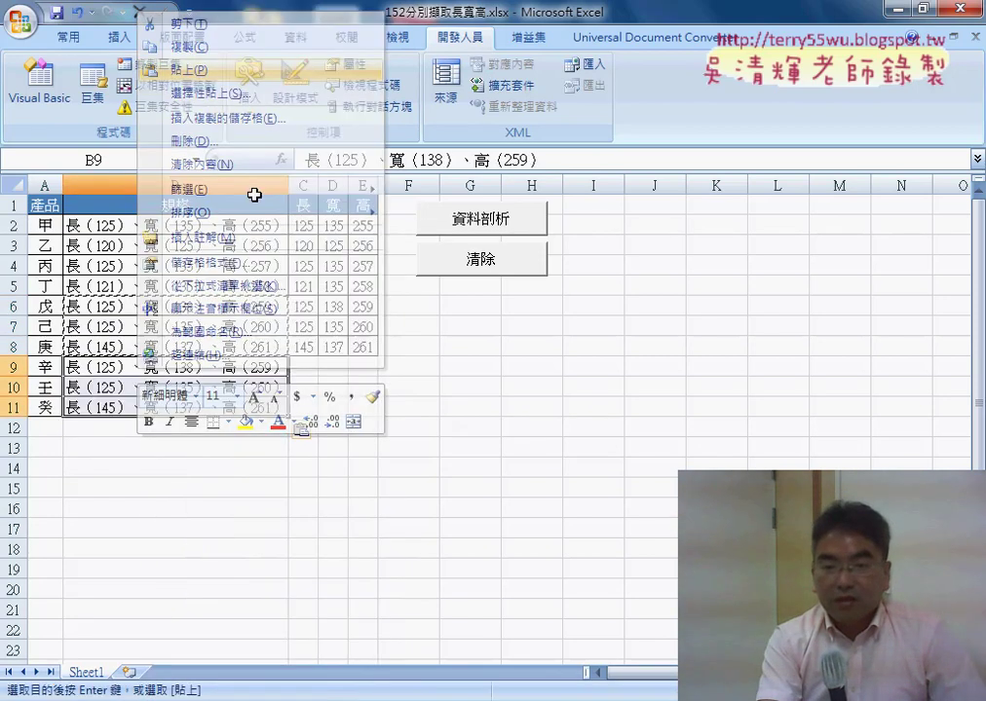
pyautogui.click(441, 388)
# Clear C2:E8 with 清除, then rerun 資料剖析 and confirm replacement to refill C2:E8.
pyautogui.click(482, 260)
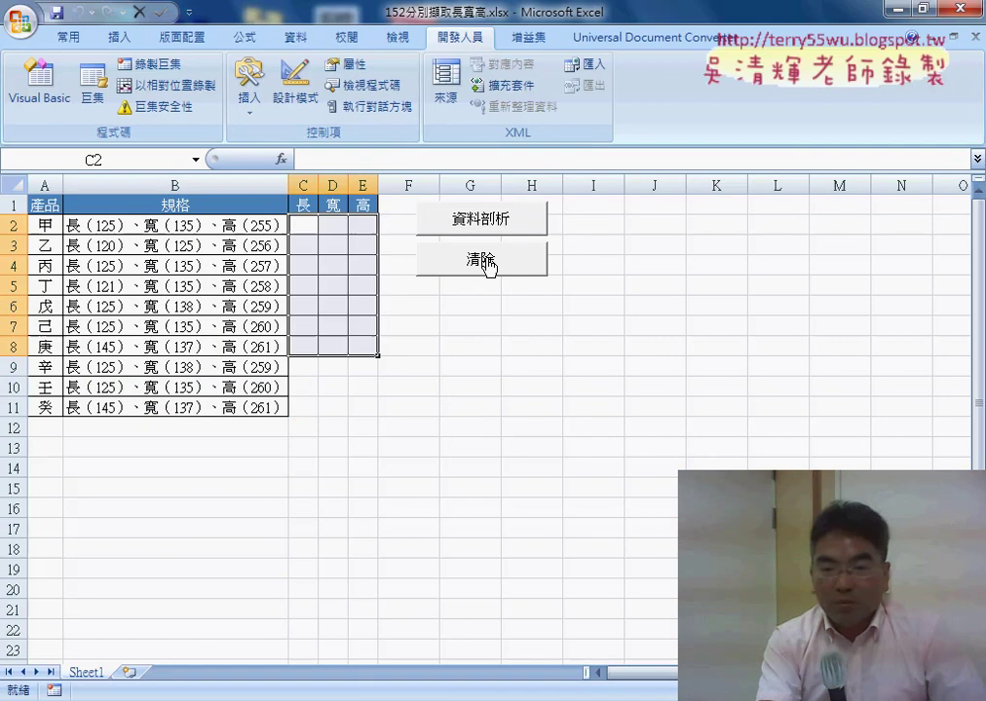
pyautogui.click(494, 222)
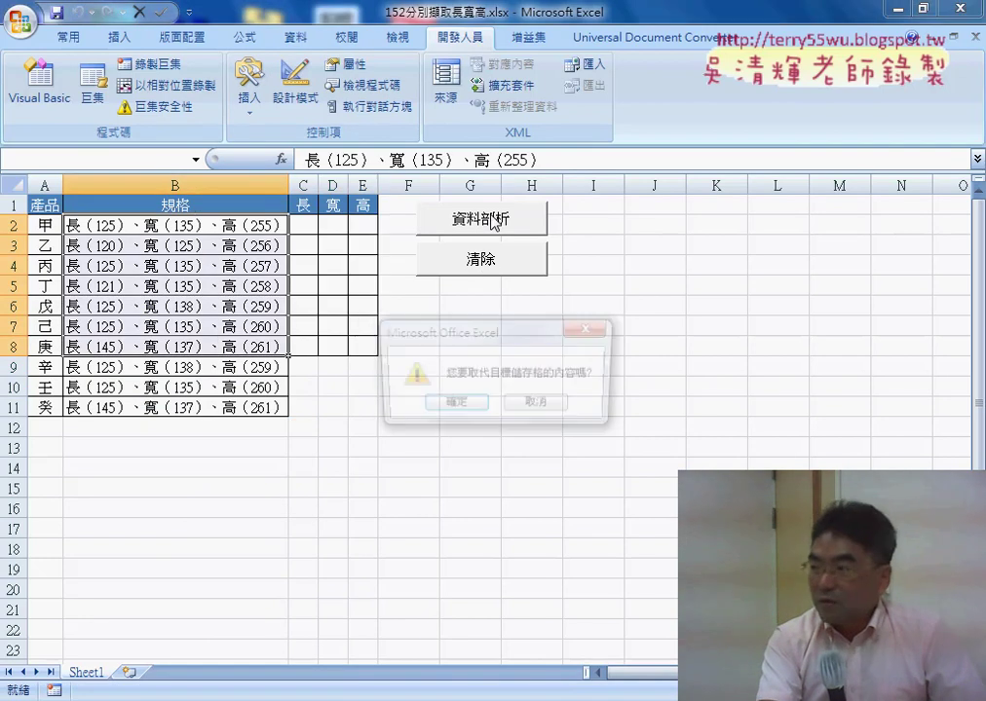
pyautogui.click(454, 405)
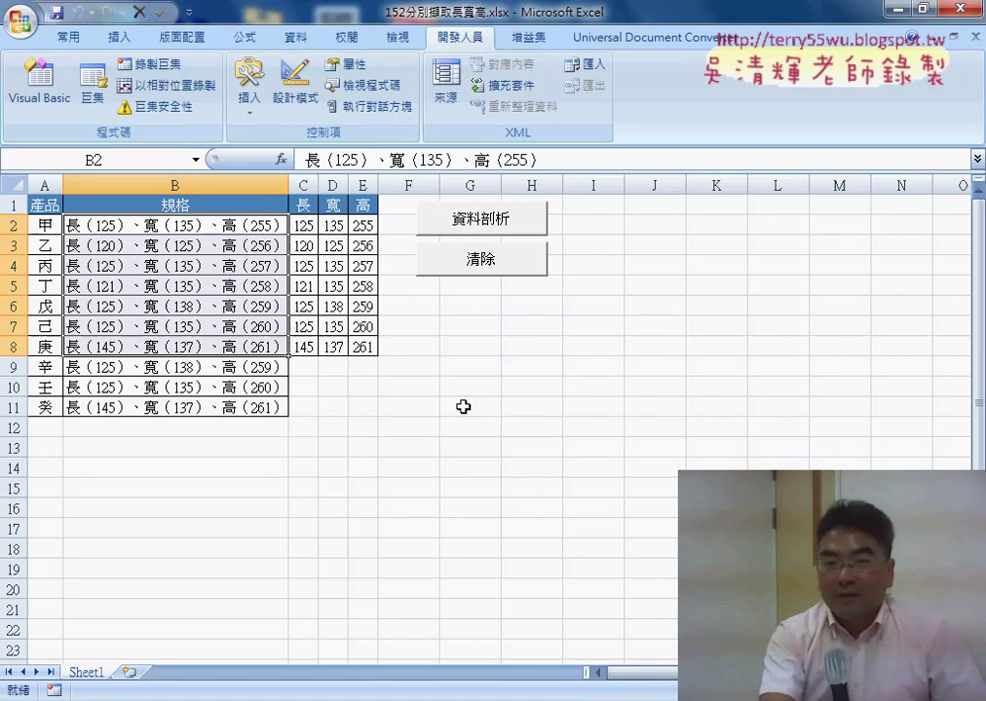
# Change the 資料剖析 macro's range to B2:B11 and run it, confirming the overwrite.
pyautogui.click(93, 90)
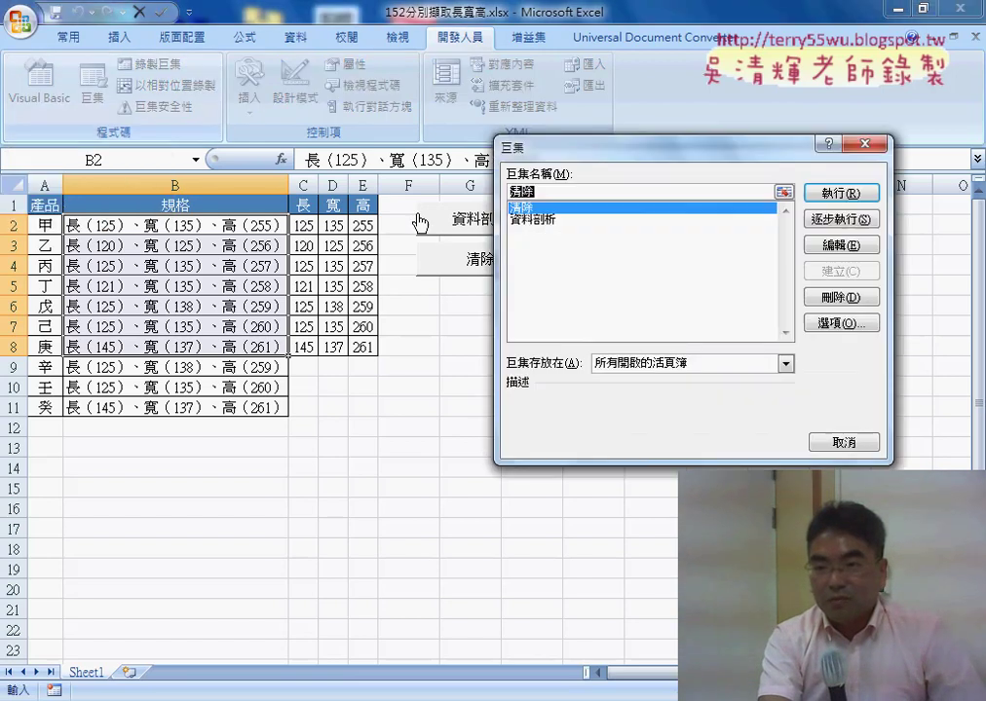
pyautogui.click(531, 219)
pyautogui.click(822, 246)
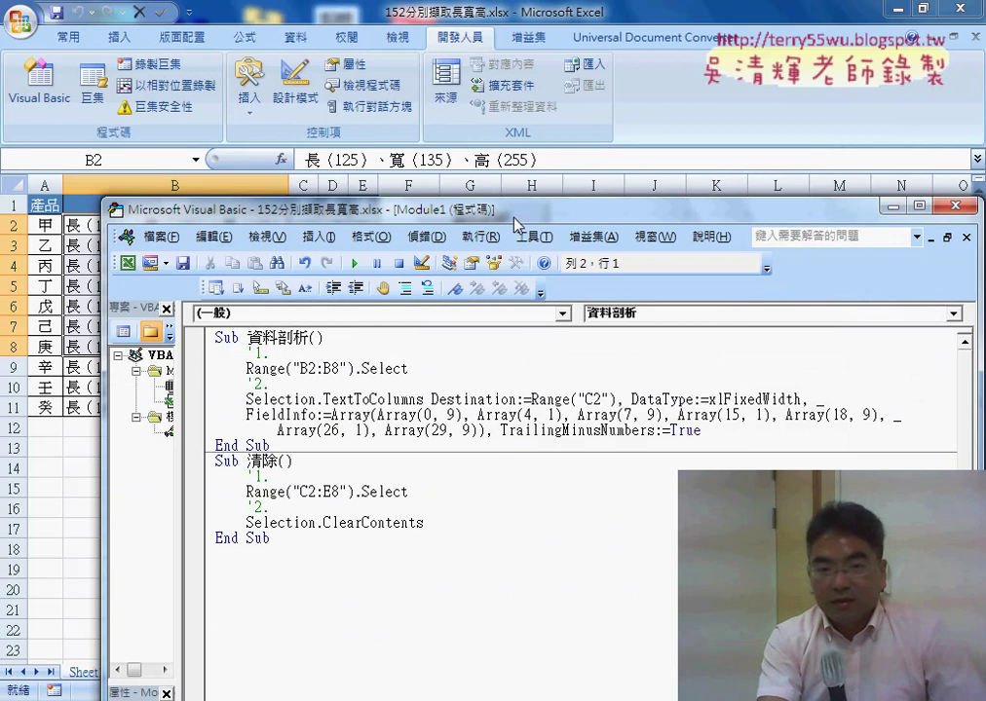
pyautogui.moveTo(515, 224); pyautogui.dragTo(724, 72)
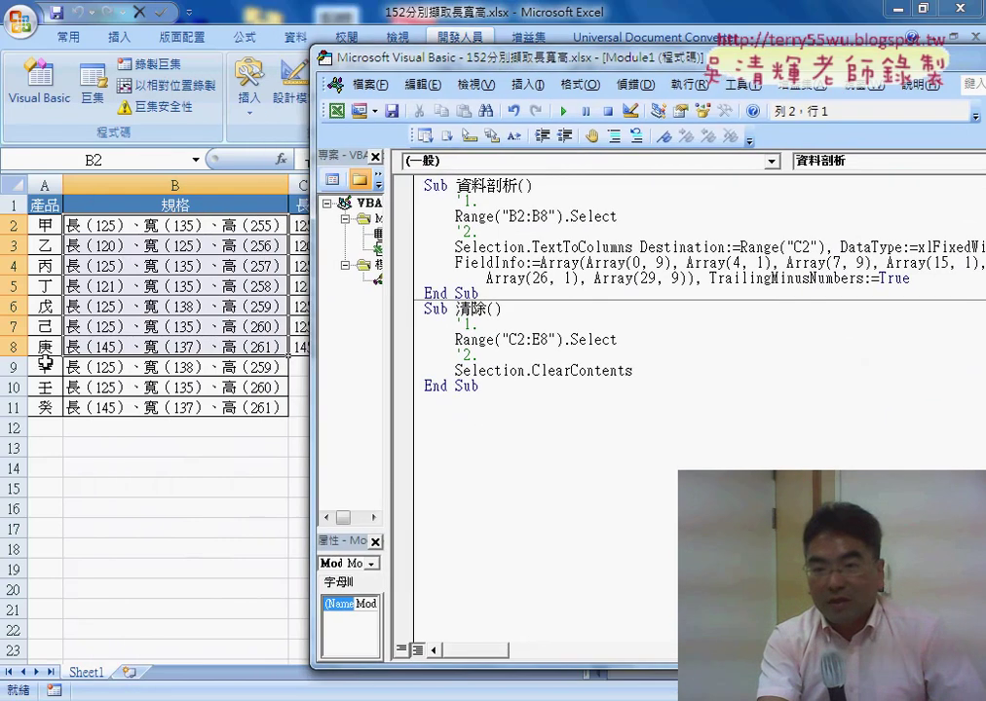
pyautogui.moveTo(548, 216); pyautogui.dragTo(541, 215)
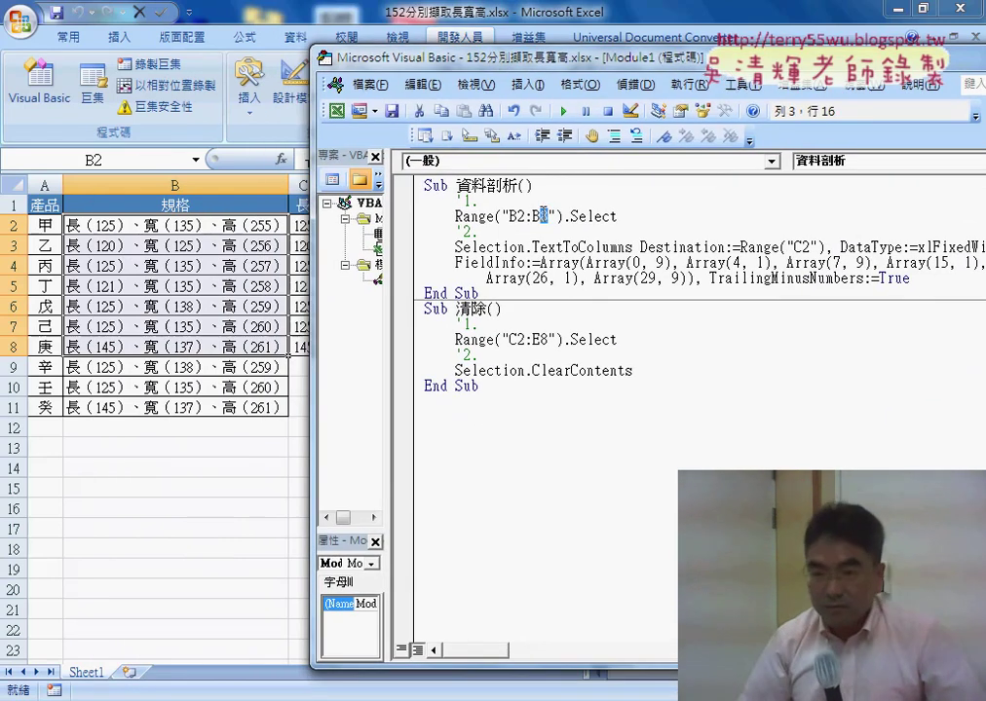
pyautogui.write('11')
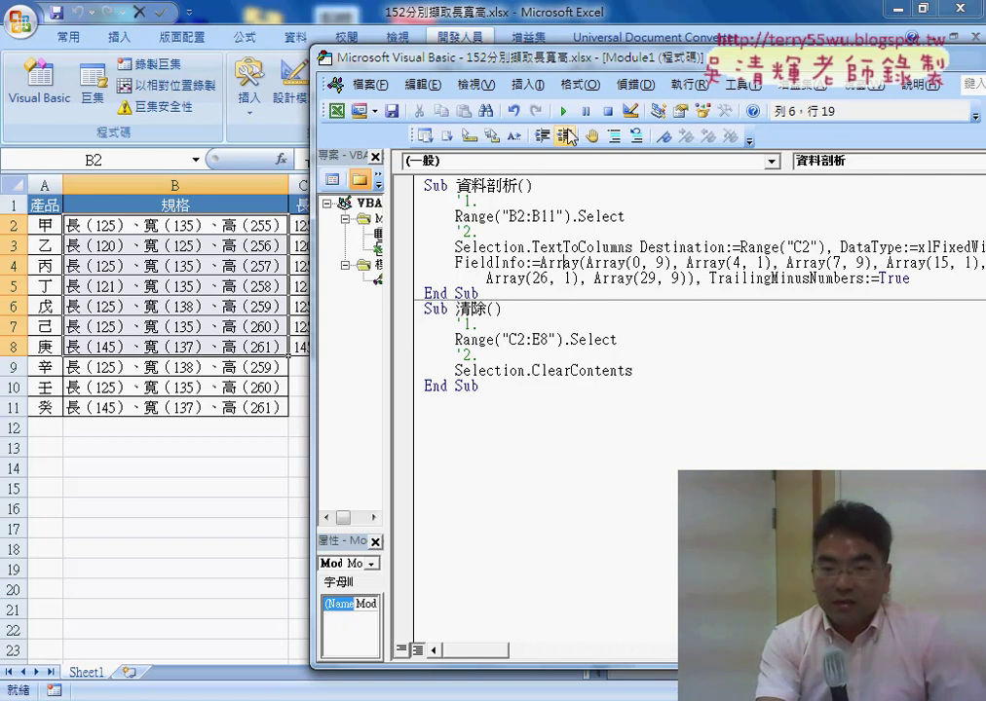
pyautogui.click(563, 111)
pyautogui.click(466, 403)
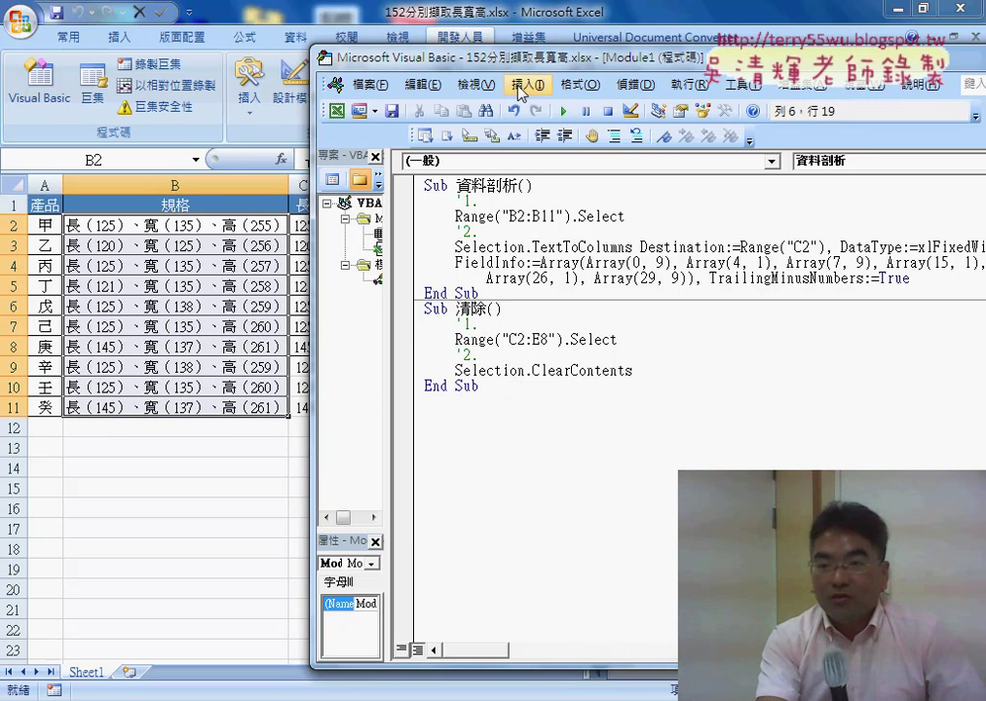
# Change the 清除 macro's range to C2:E11 and run it, emptying C2:E11.
pyautogui.moveTo(526, 57); pyautogui.dragTo(626, 54)
pyautogui.click(615, 337)
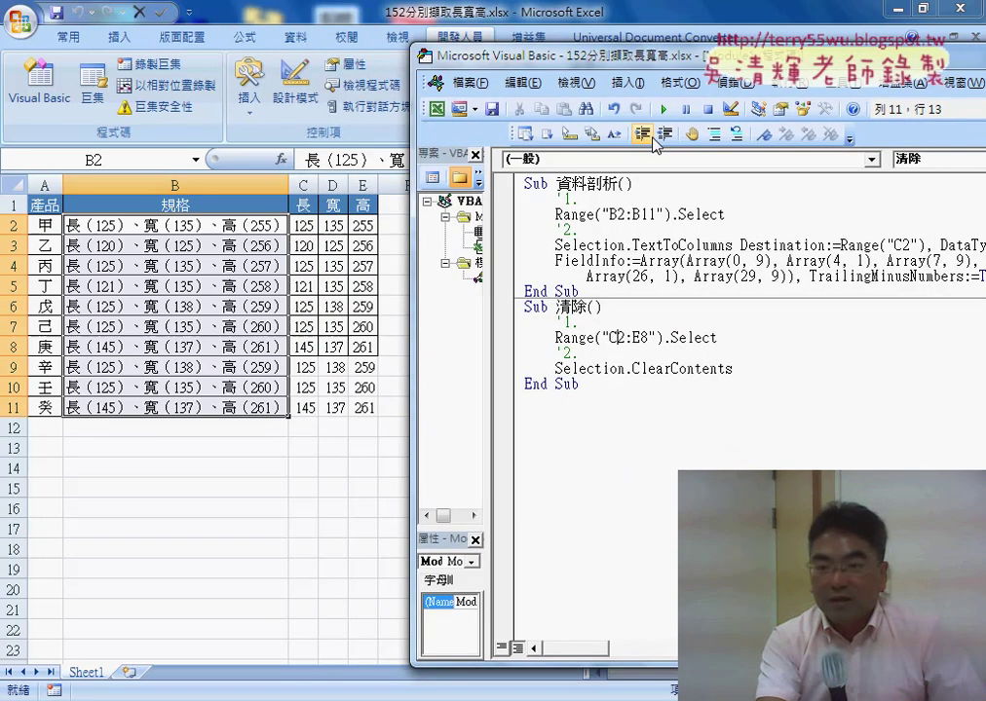
pyautogui.click(660, 110)
pyautogui.moveTo(641, 338); pyautogui.dragTo(649, 338)
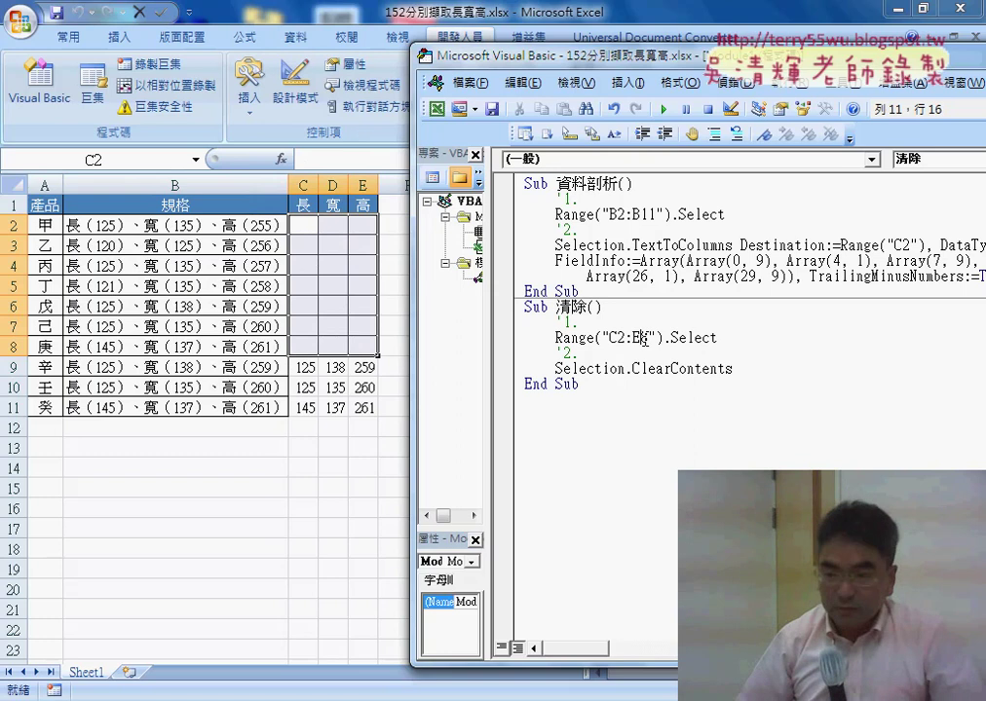
pyautogui.write('11')
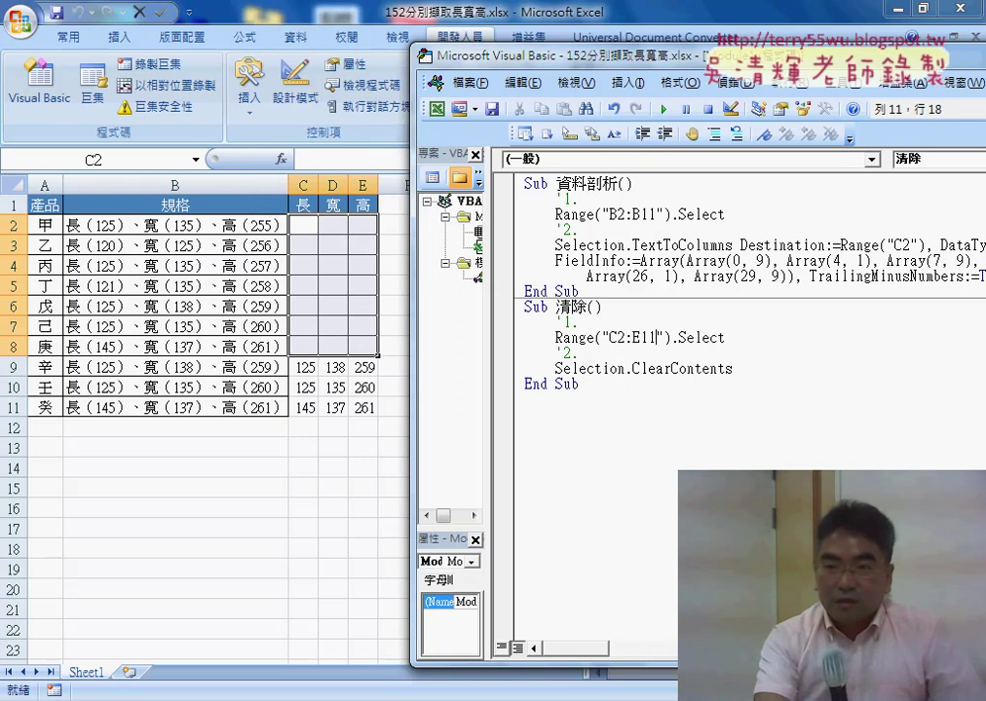
pyautogui.click(662, 110)
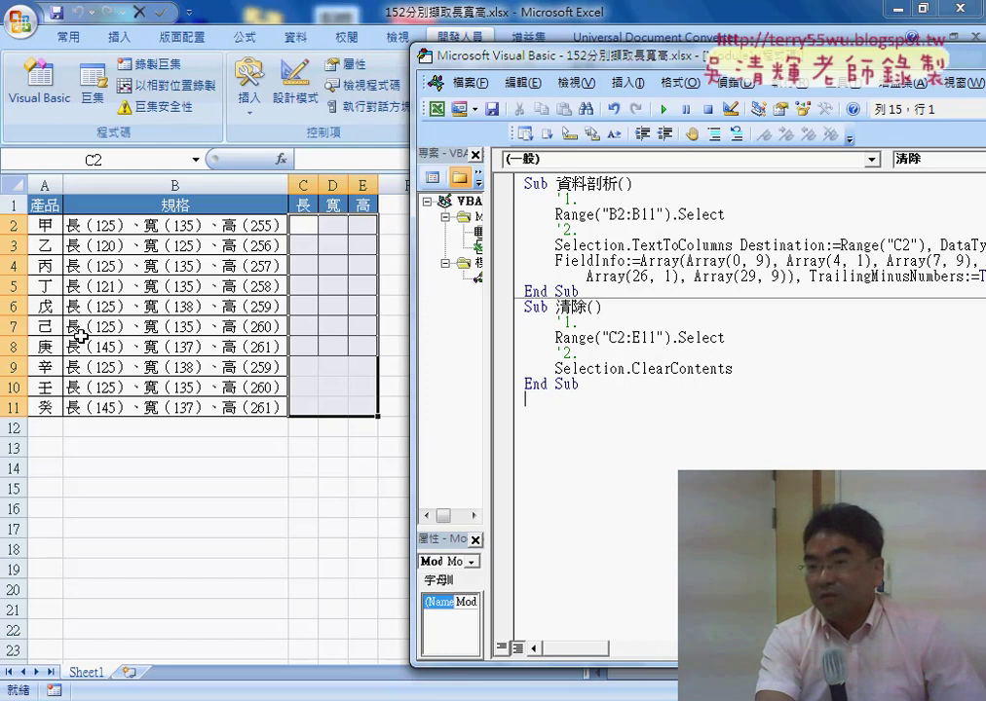
# Review the B2:B11 and C2:E11 ranges in the code, then return to the worksheet.
pyautogui.moveTo(658, 213); pyautogui.dragTo(643, 214)
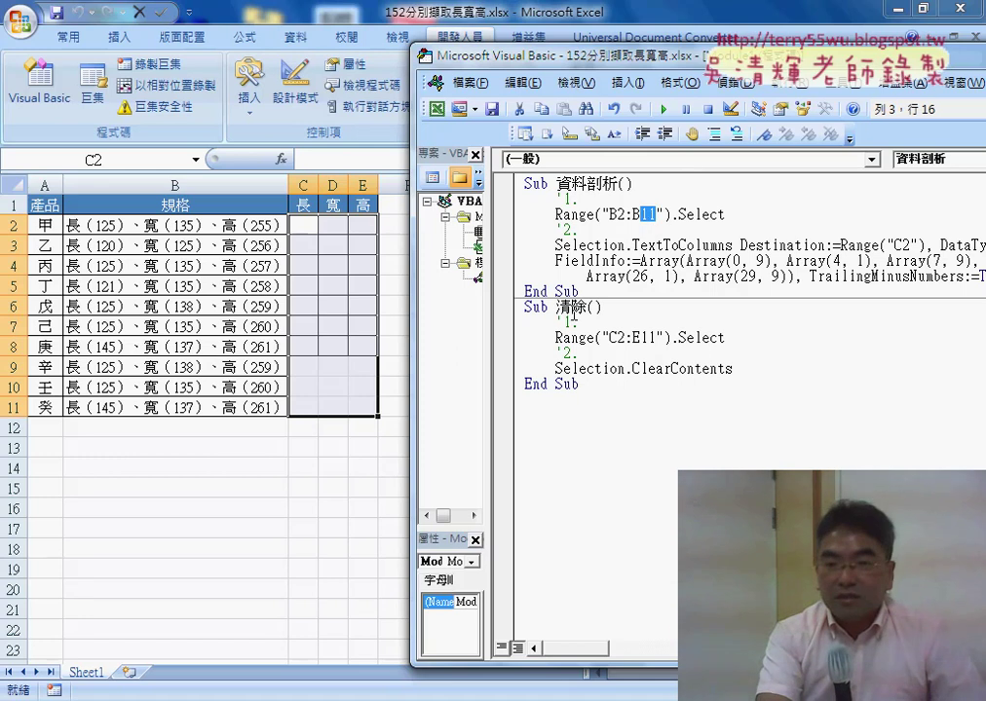
pyautogui.click(573, 310)
pyautogui.click(395, 389)
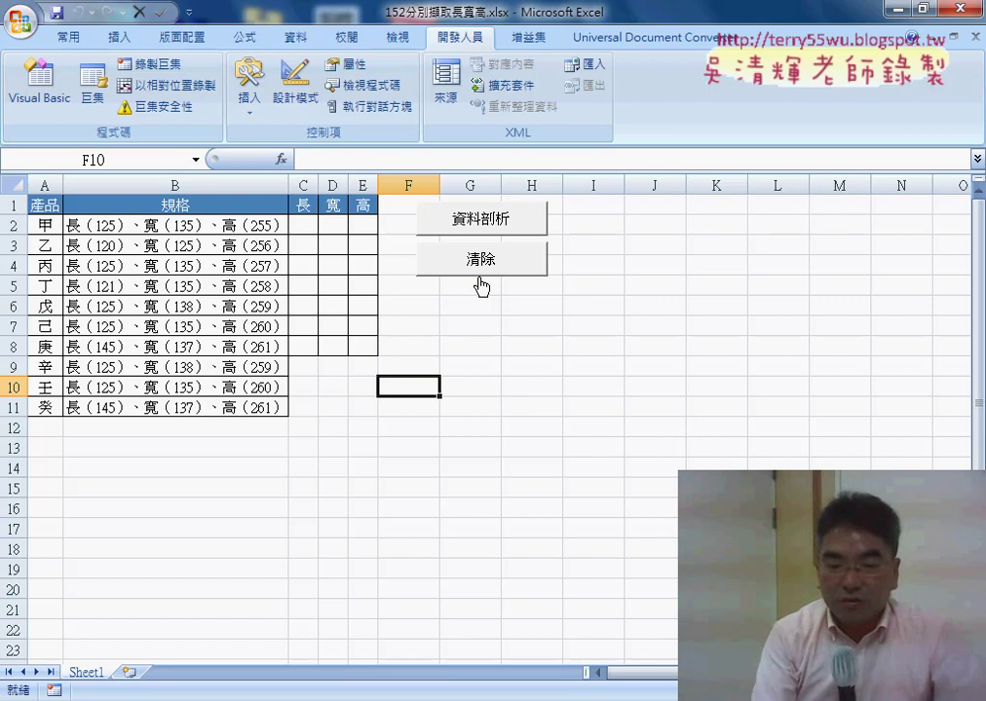
pyautogui.click(490, 693)
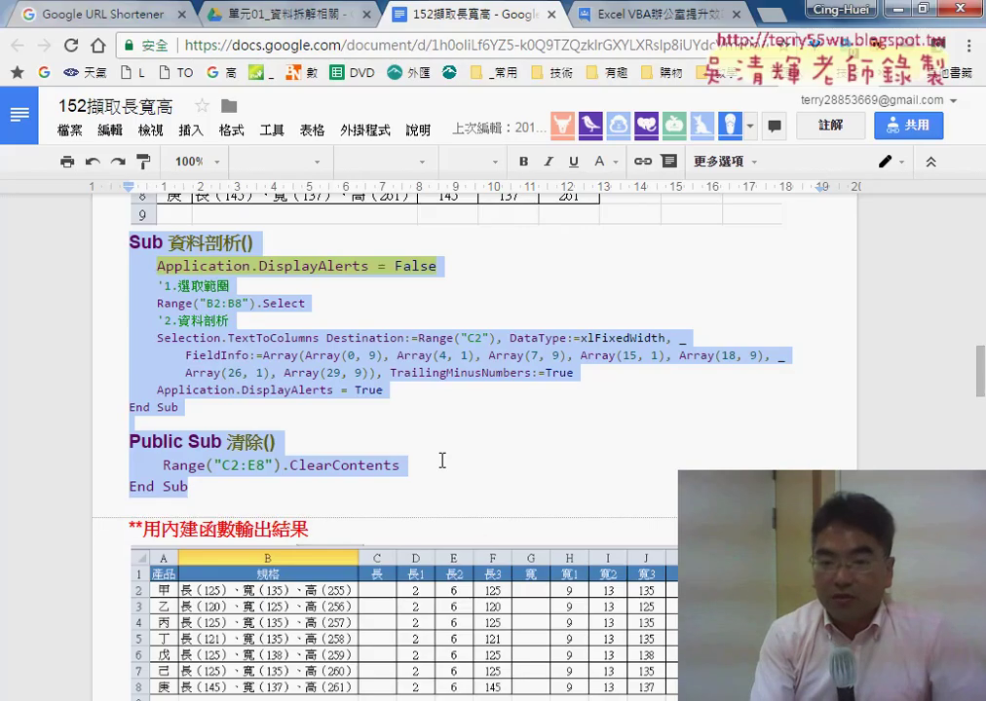
# Clear the highlight on the macro code and scroll through the code in the 152擷取長寬高 notes.
pyautogui.click(437, 447)
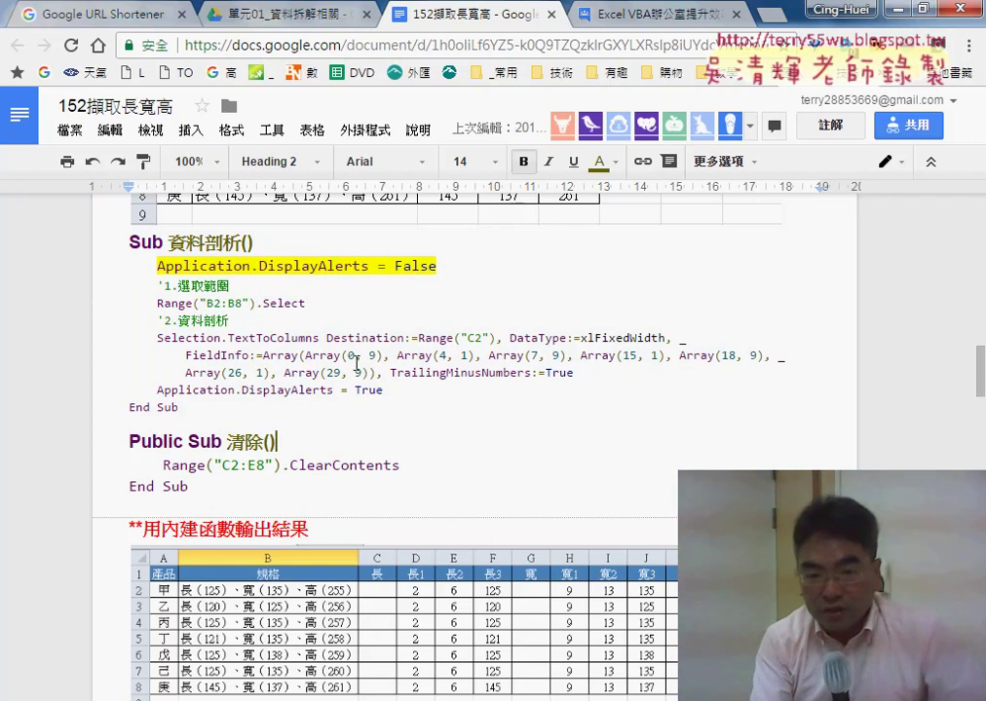
pyautogui.scroll(-1, 356, 364)
pyautogui.scroll(2, 356, 364)
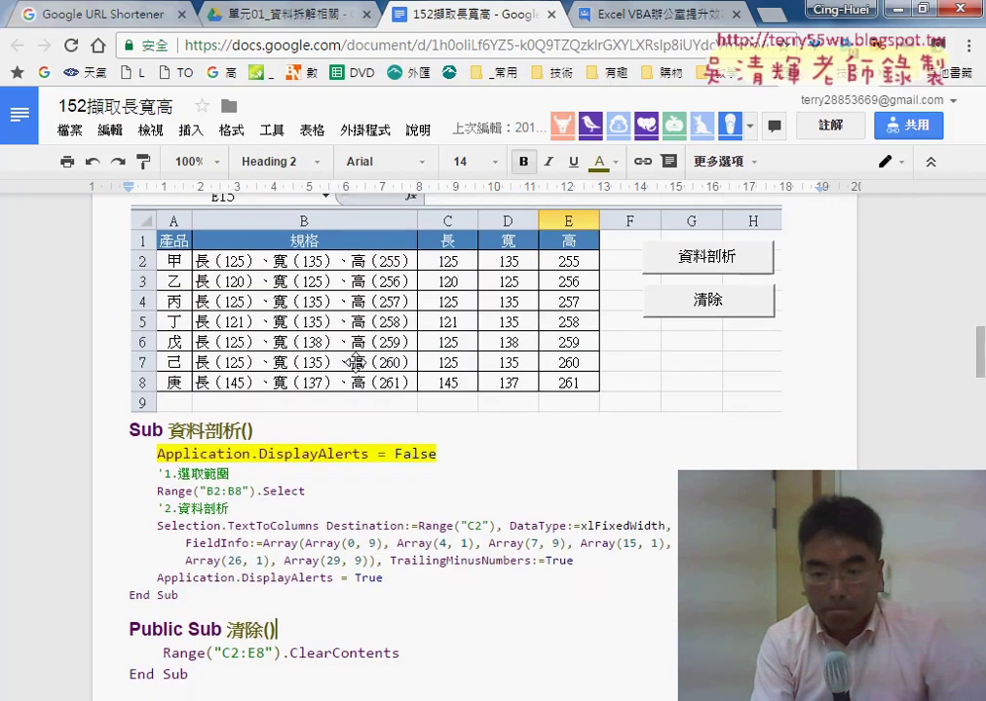
pyautogui.scroll(-5, 359, 361)
pyautogui.scroll(-4, 359, 361)
pyautogui.scroll(-4, 360, 361)
pyautogui.scroll(-2, 360, 362)
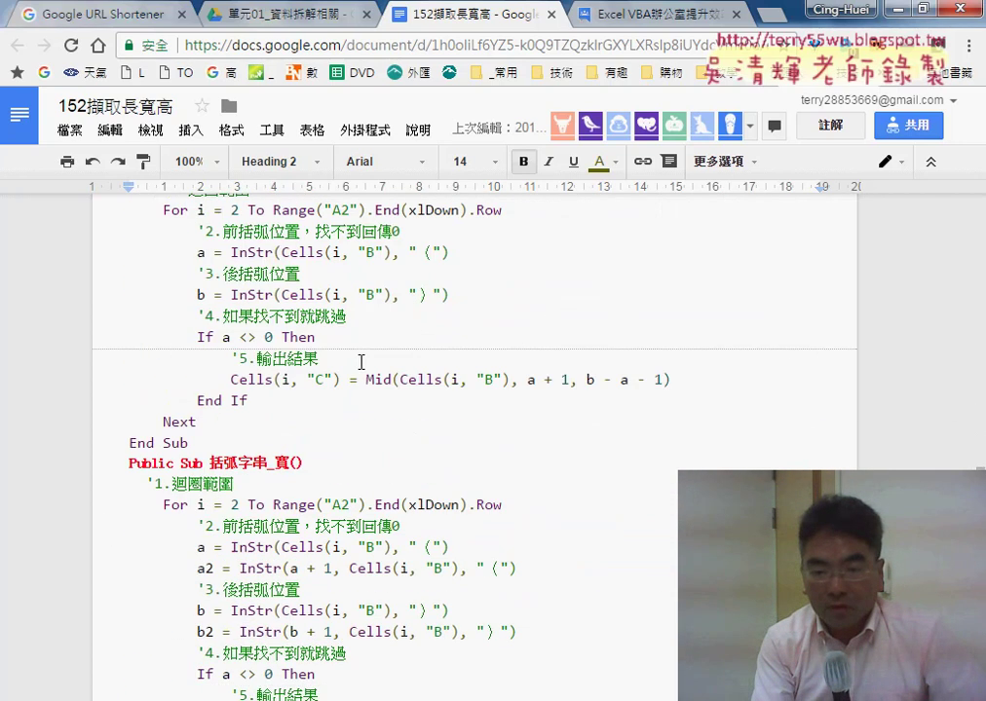
pyautogui.scroll(1, 360, 362)
pyautogui.scroll(-2, 360, 363)
pyautogui.scroll(-3, 360, 362)
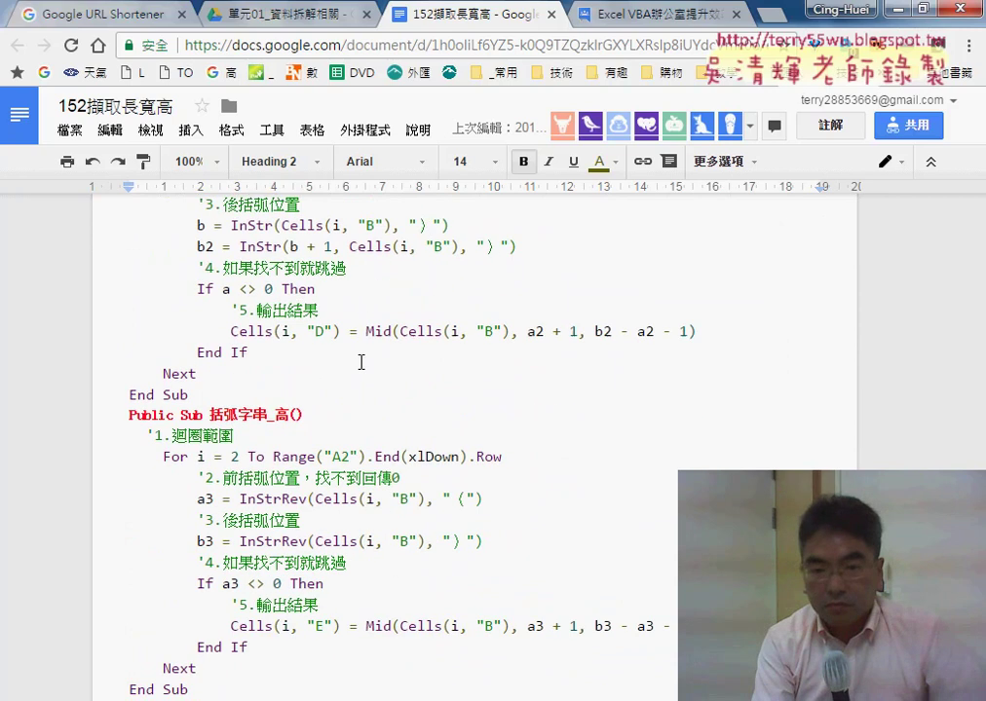
pyautogui.scroll(-3, 360, 362)
pyautogui.scroll(7, 361, 362)
pyautogui.scroll(10, 360, 363)
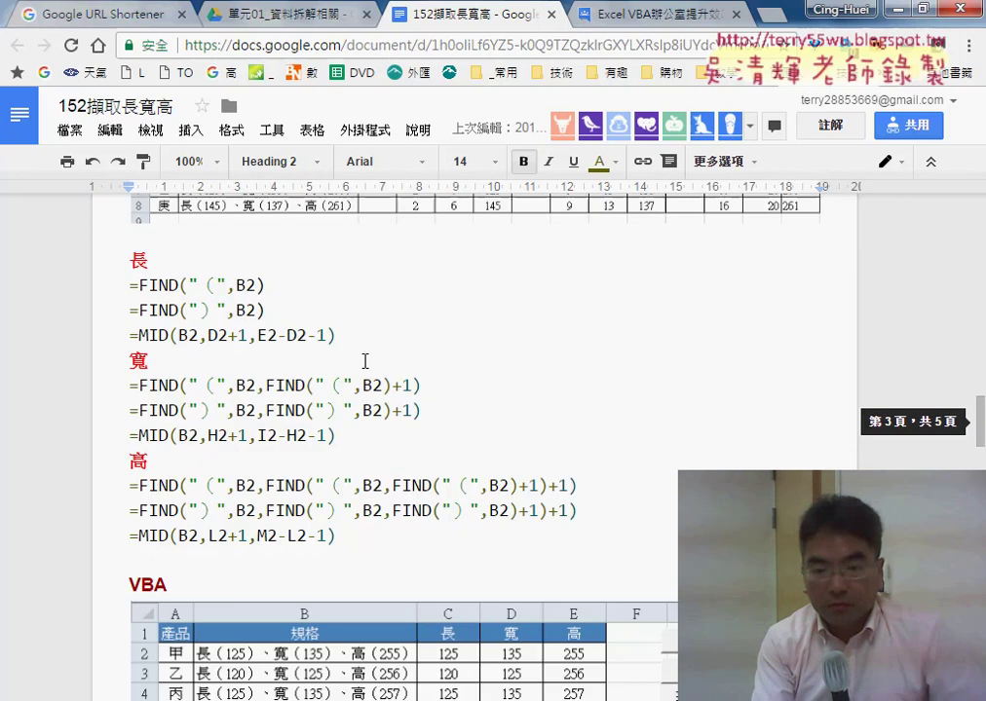
pyautogui.scroll(-4, 360, 362)
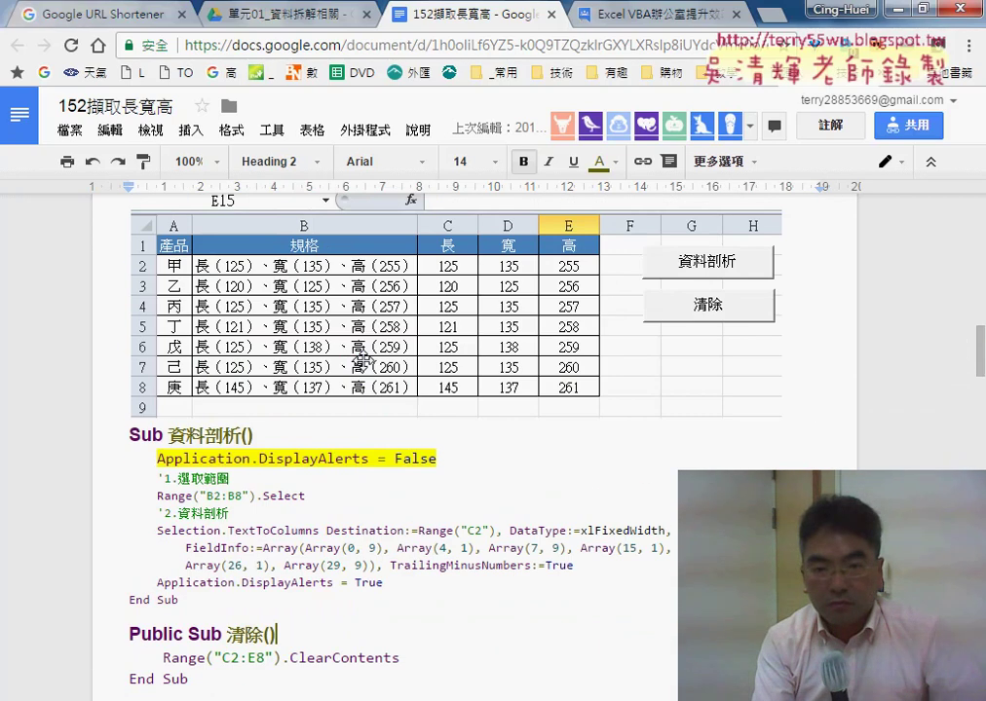
# Scroll back up to the 用資料剖析切出所需的長寬高 title and the fixed-width splitting step 1.
pyautogui.scroll(3, 362, 360)
pyautogui.scroll(4, 362, 360)
pyautogui.scroll(2, 362, 360)
pyautogui.scroll(5, 363, 361)
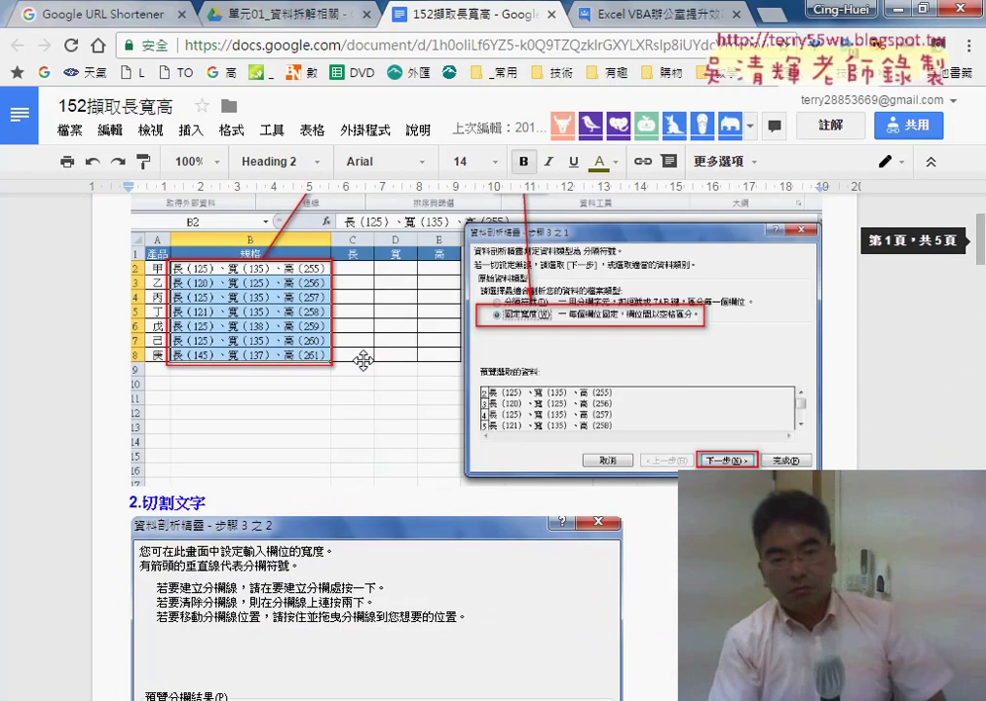
pyautogui.scroll(3, 363, 361)
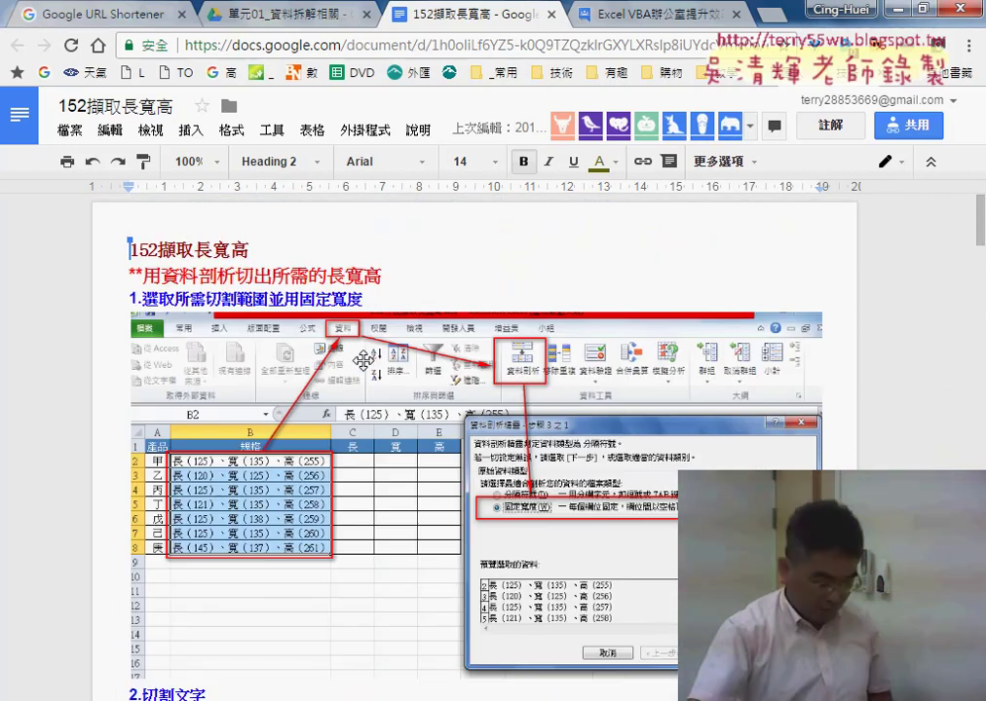